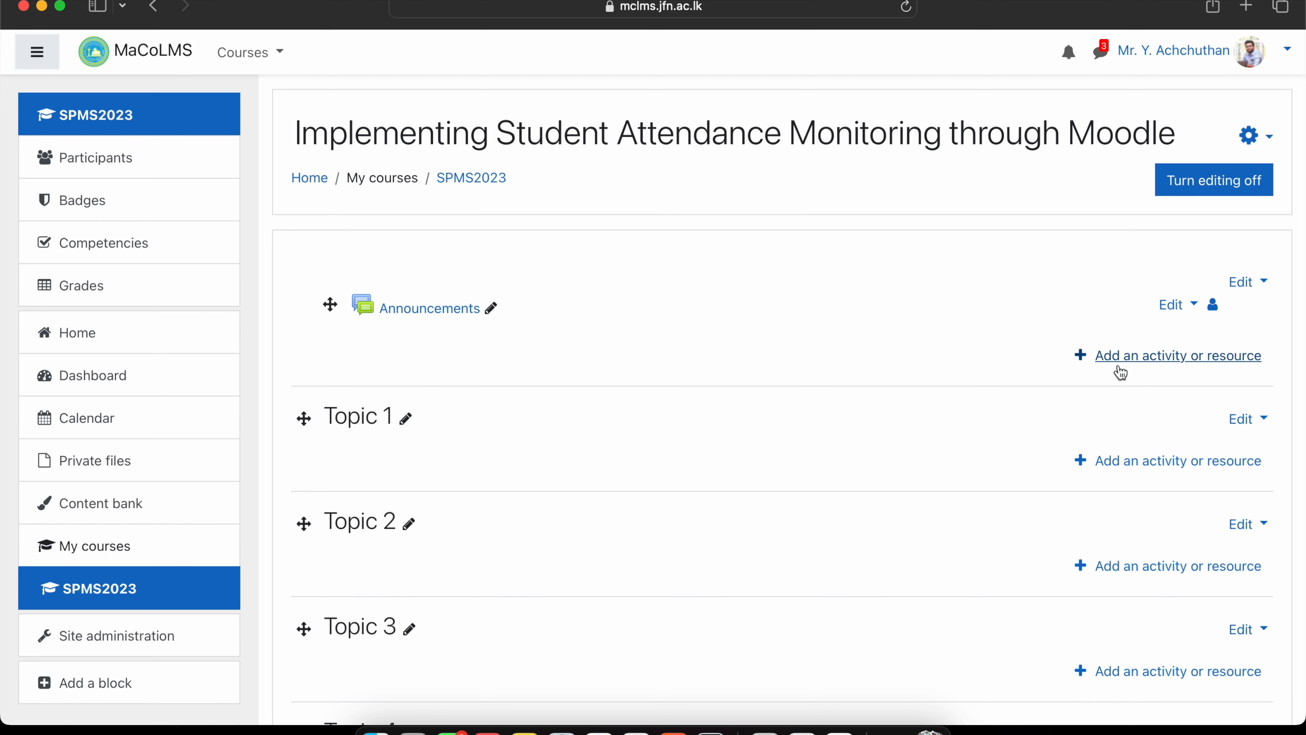
Choose Attendance from the activity chooser to start a new Attendance activity.
click(1142, 366)
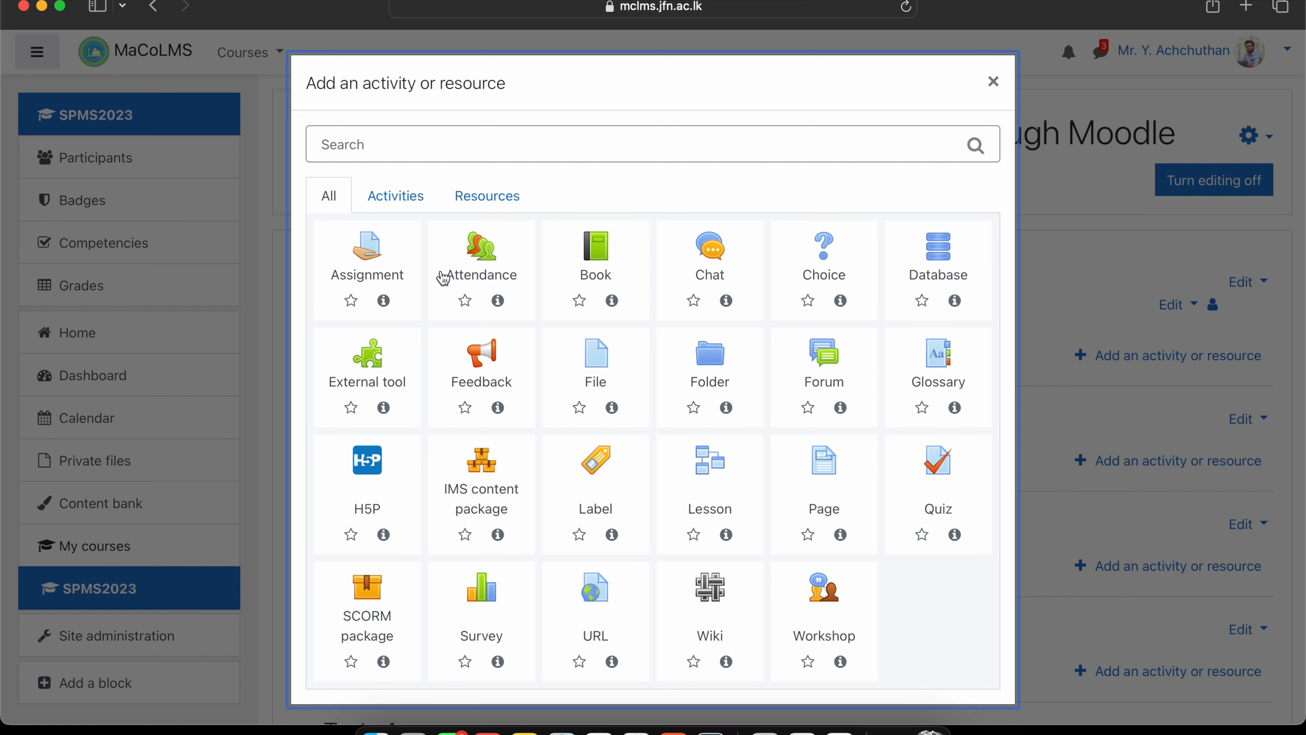
click(486, 256)
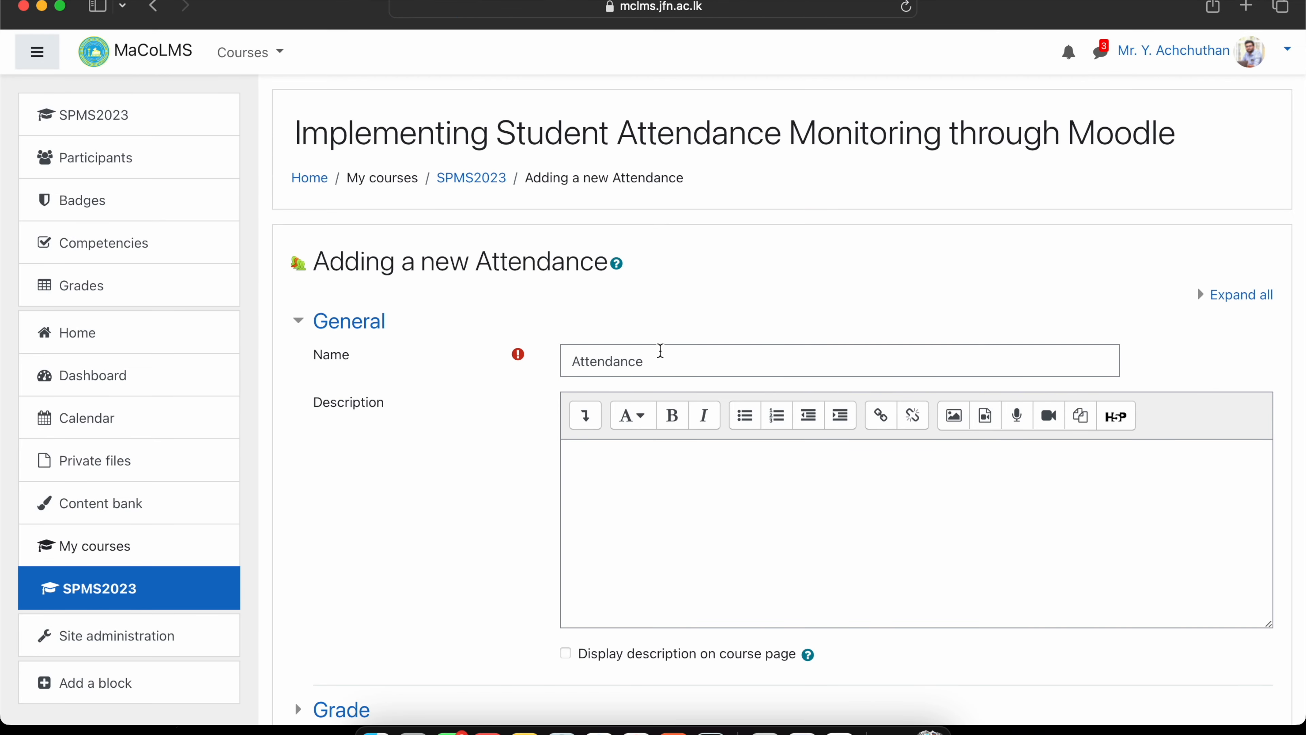
Set the Attendance activity's group mode to Separate groups, then save and display it.
double_click(658, 361)
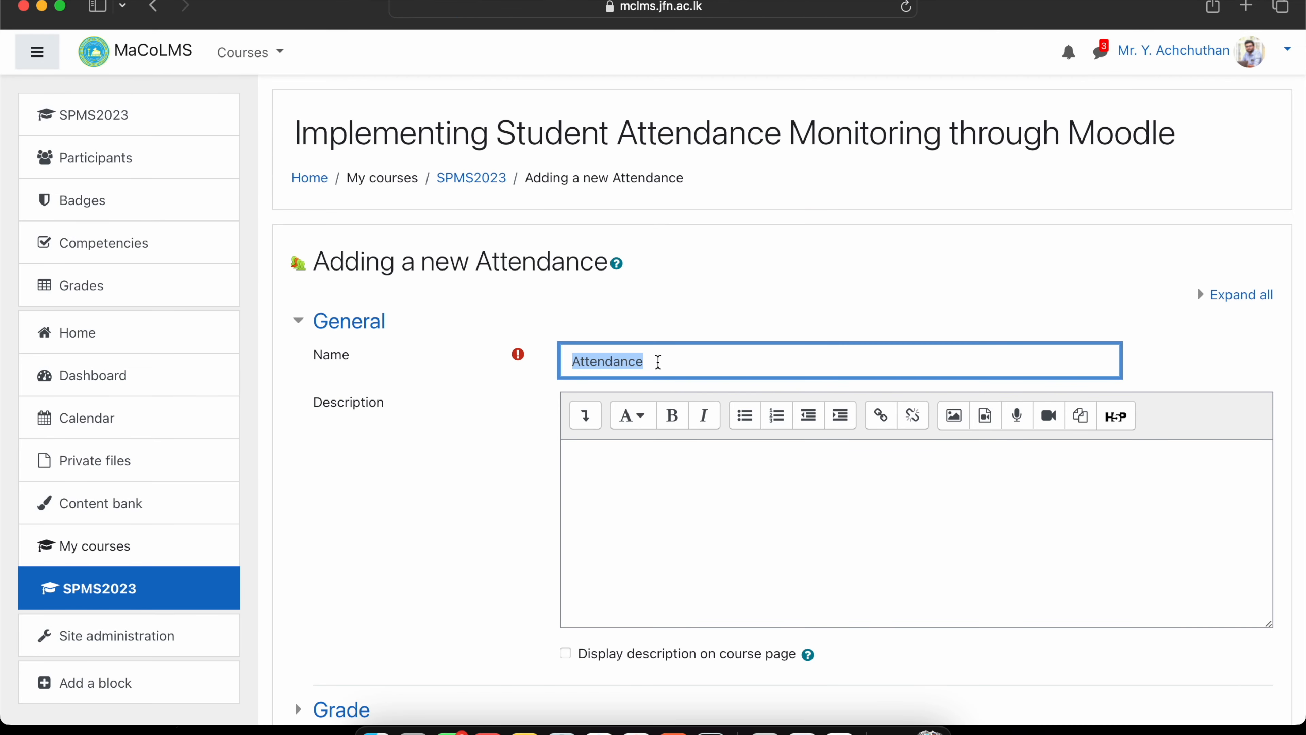
scroll(657, 360, down, 10)
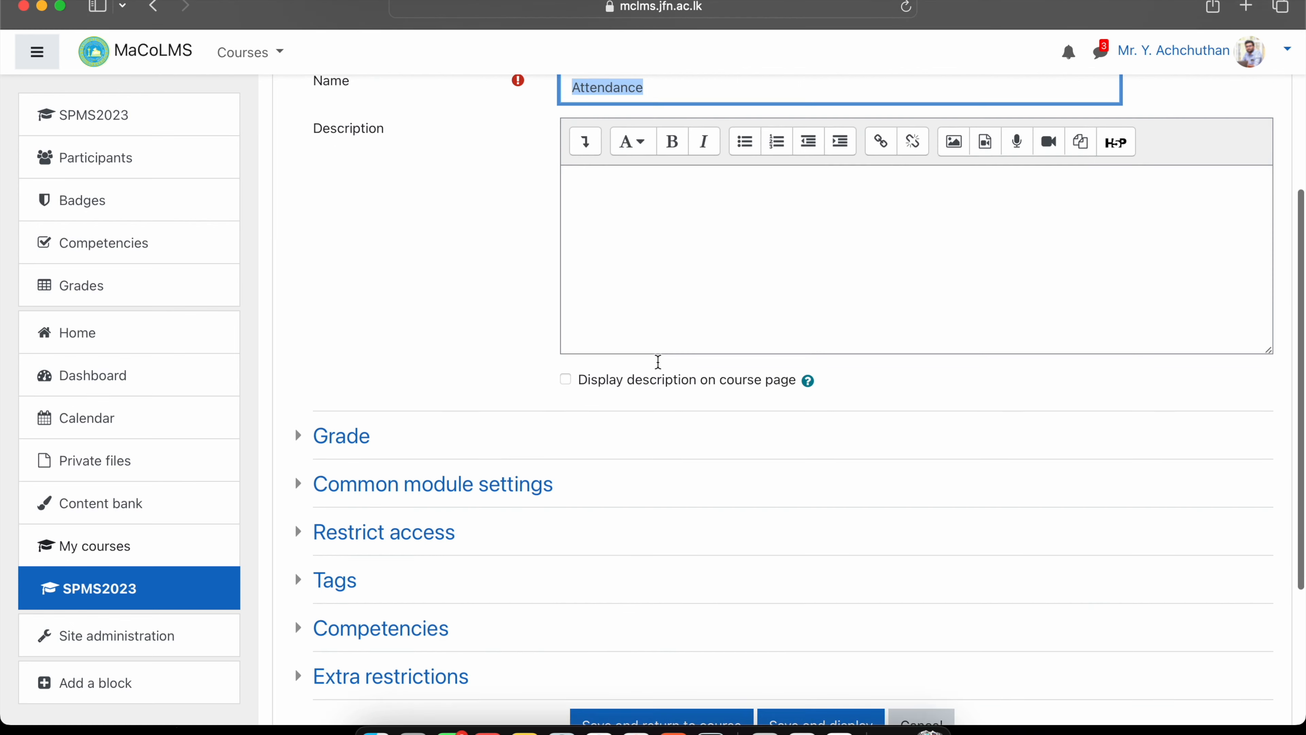
click(514, 345)
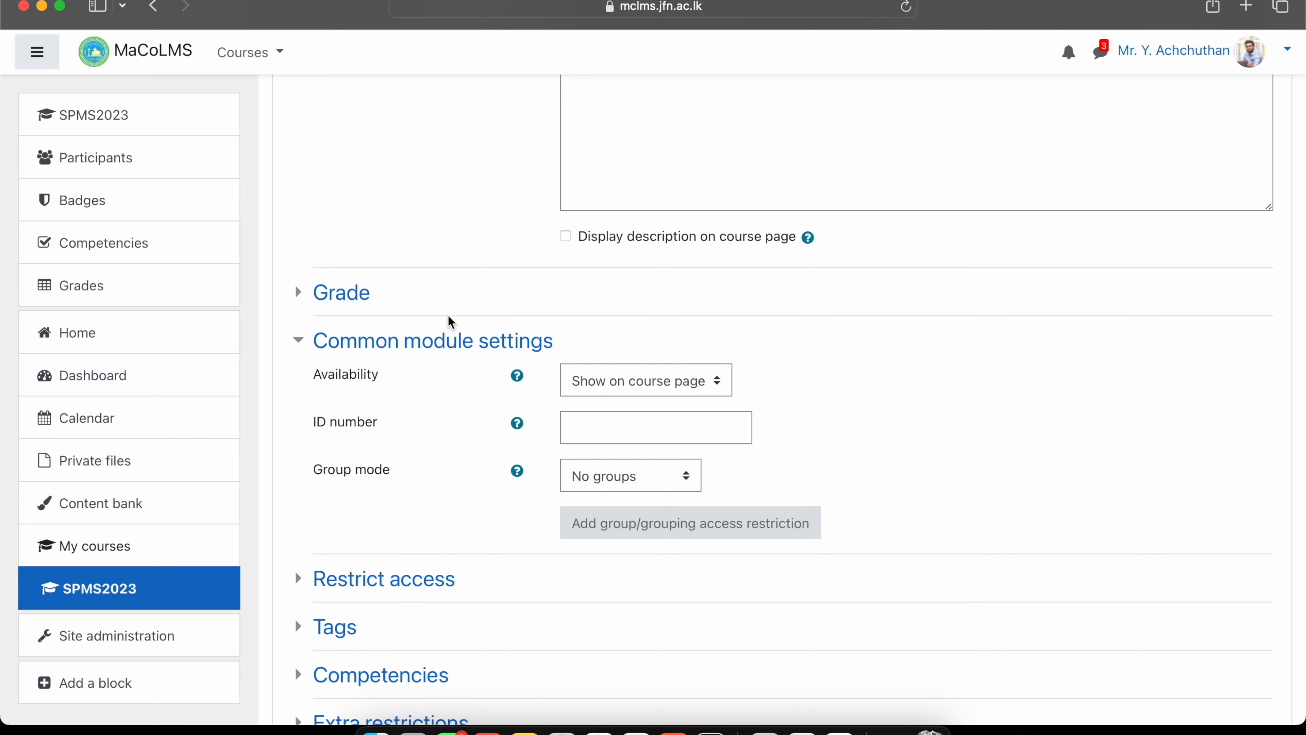
click(658, 481)
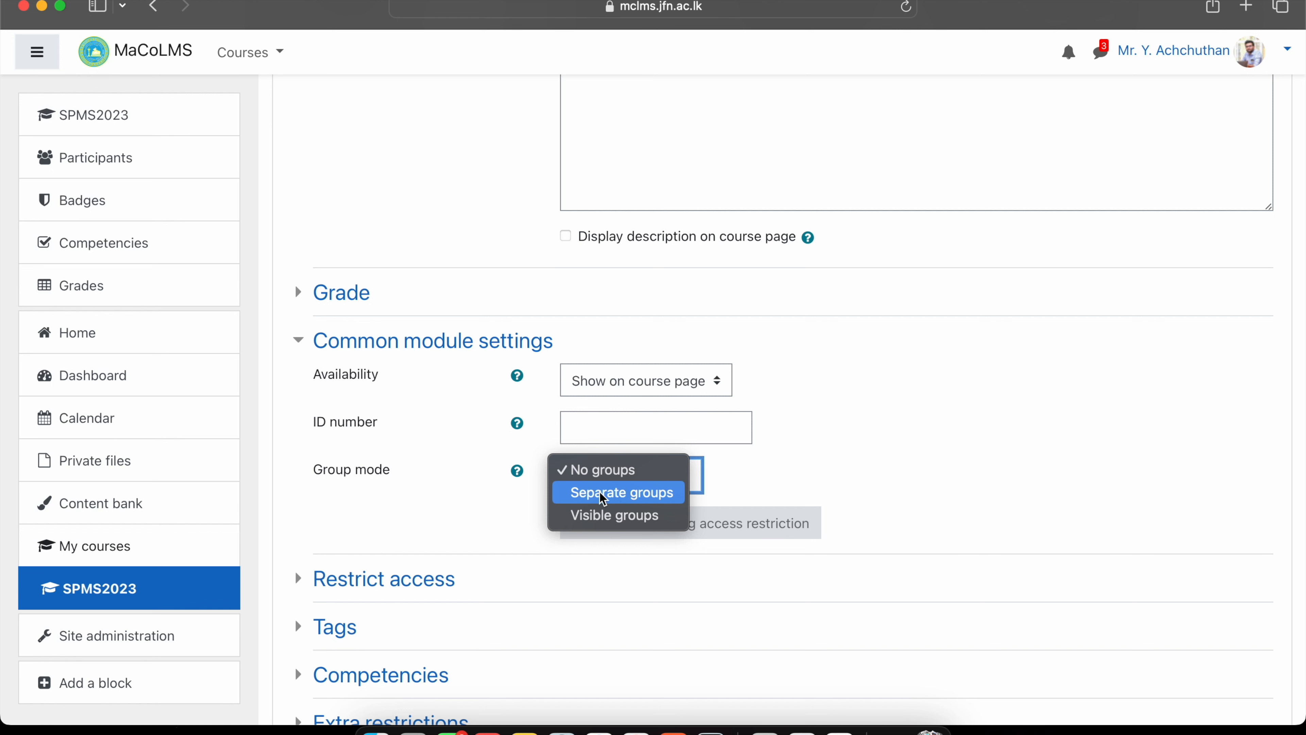
click(487, 473)
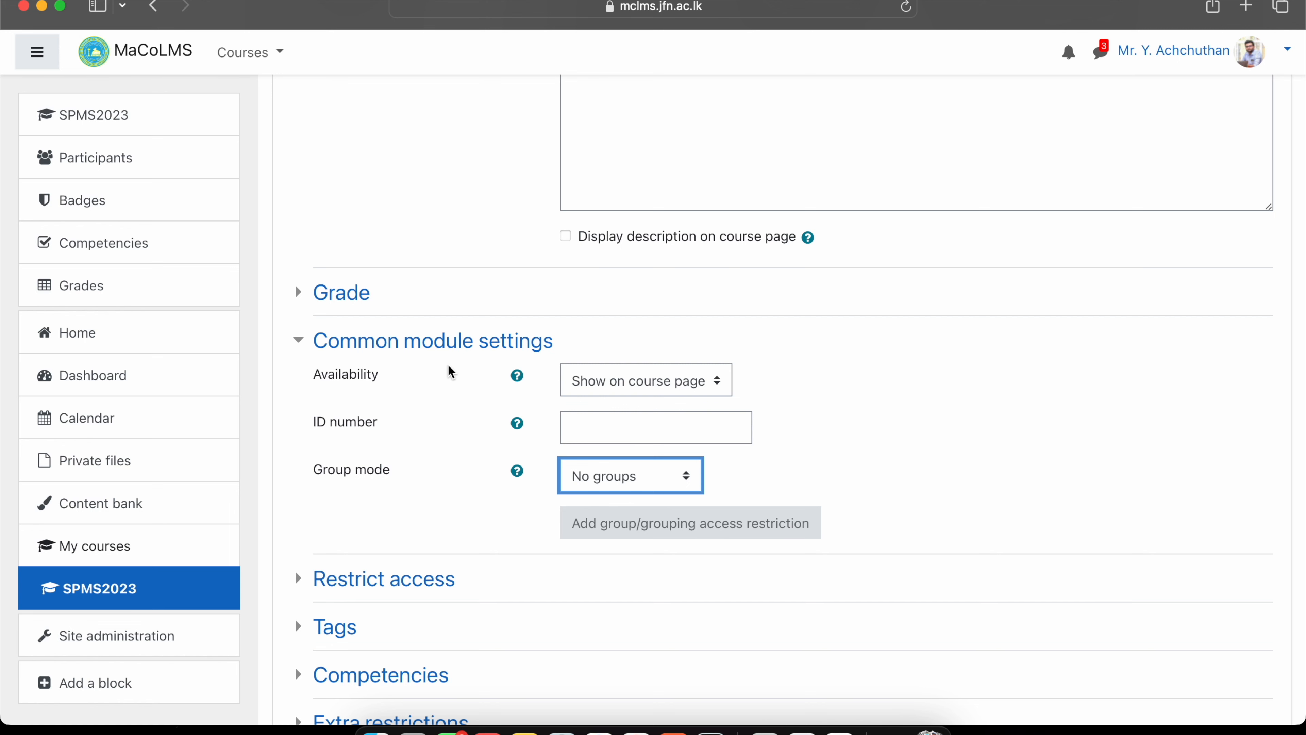
click(601, 481)
click(610, 494)
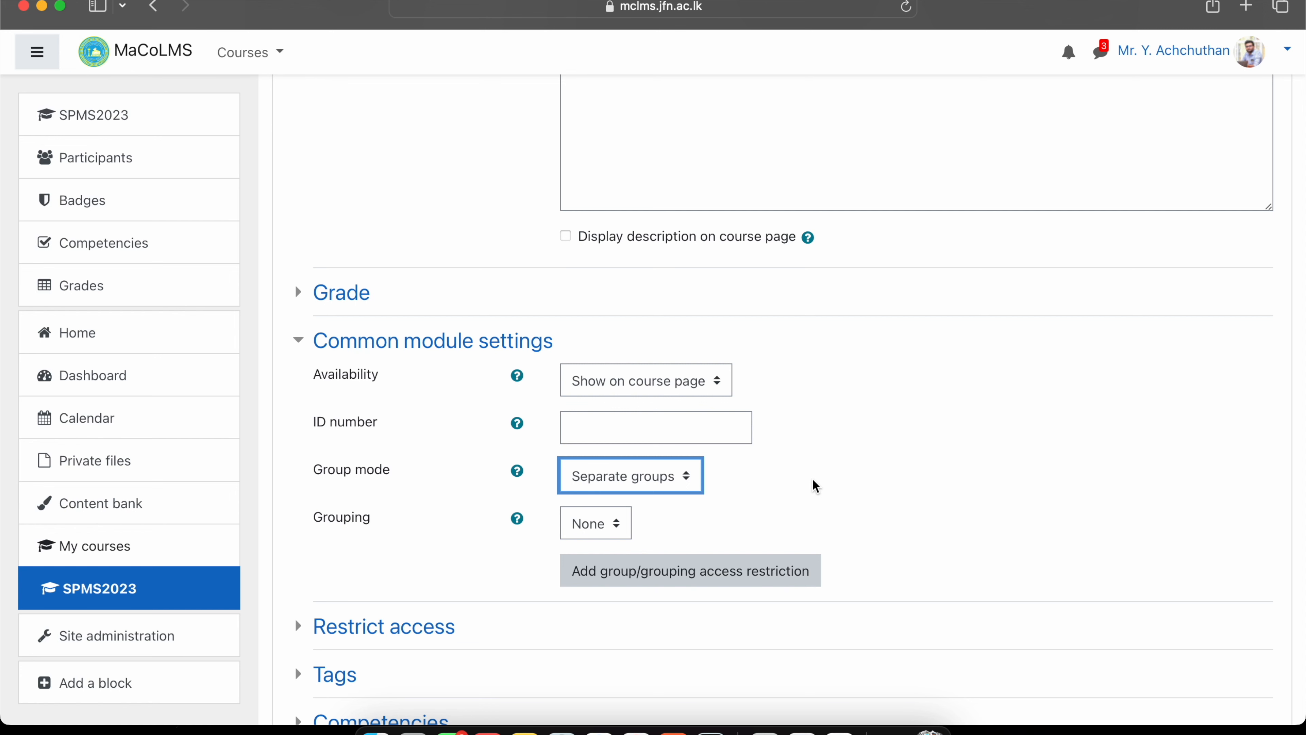
scroll(815, 485, down, 6)
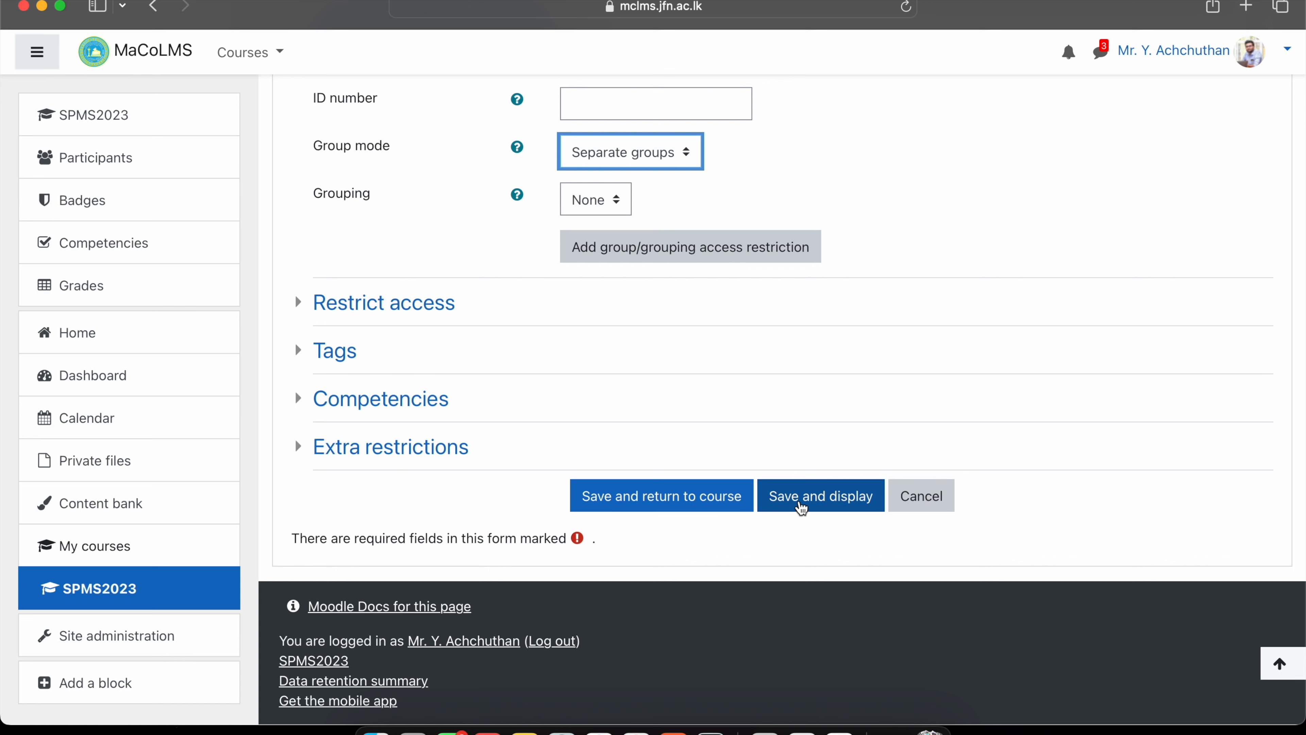
click(800, 506)
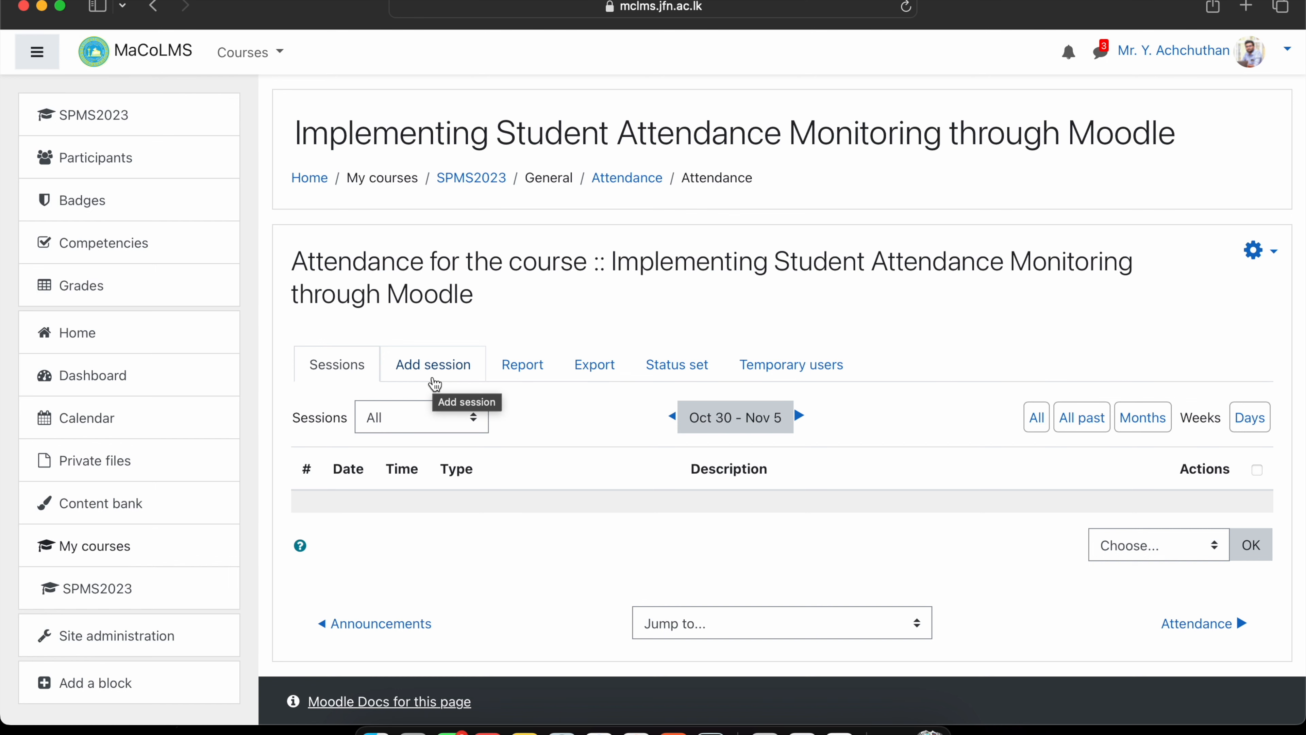
Start a new attendance session and assign it to Group 2.
click(434, 380)
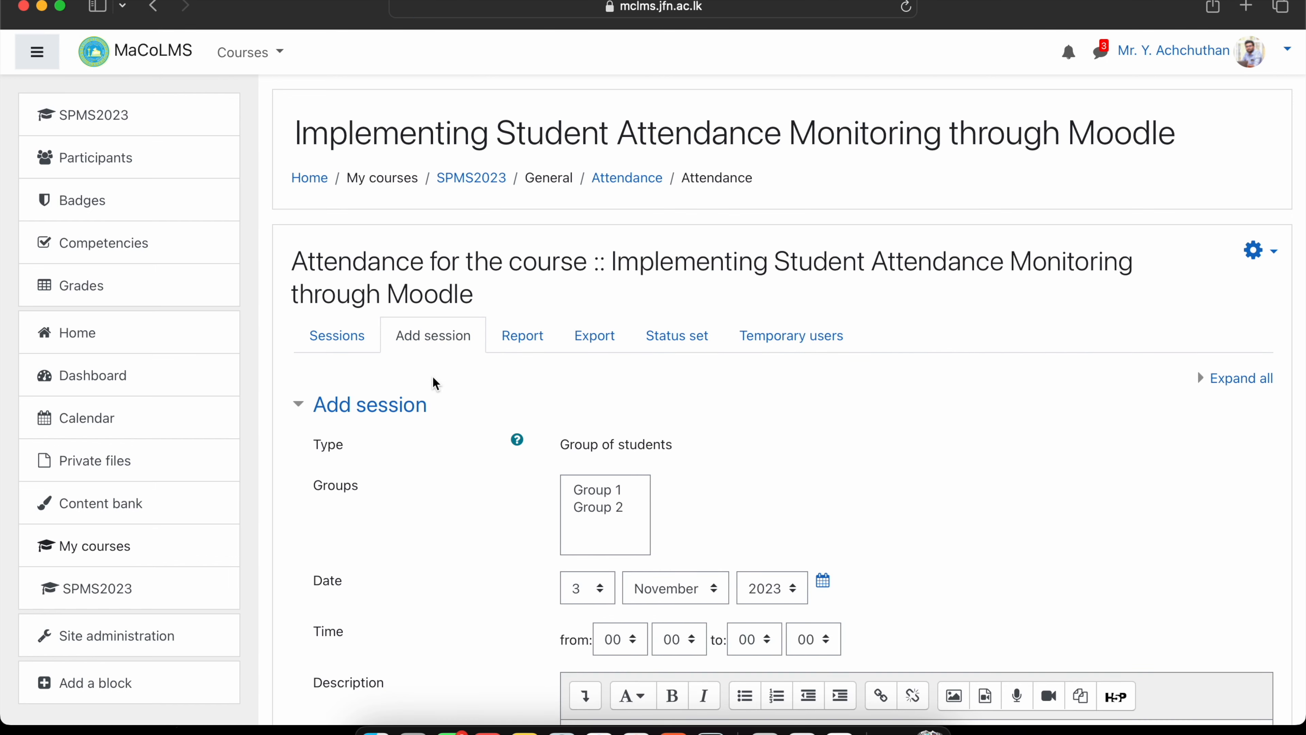
scroll(432, 381, down, 2)
scroll(432, 383, down, 3)
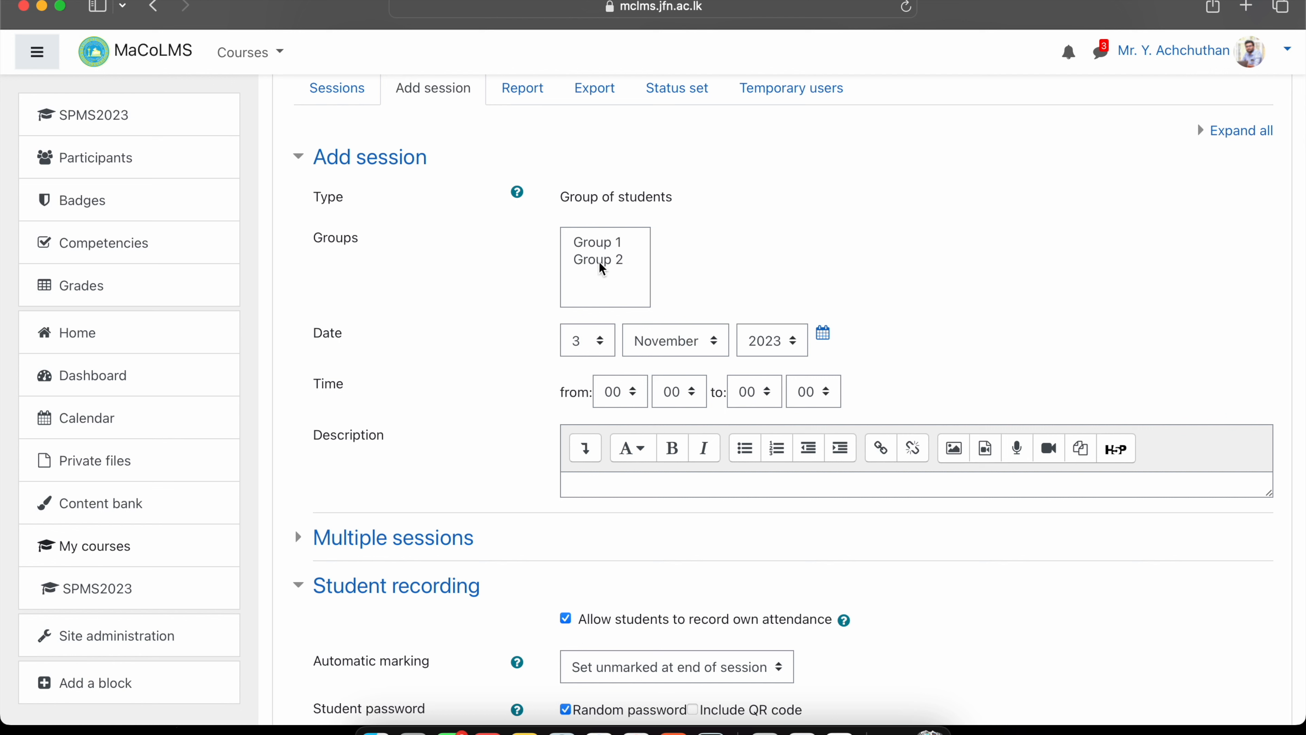
click(613, 259)
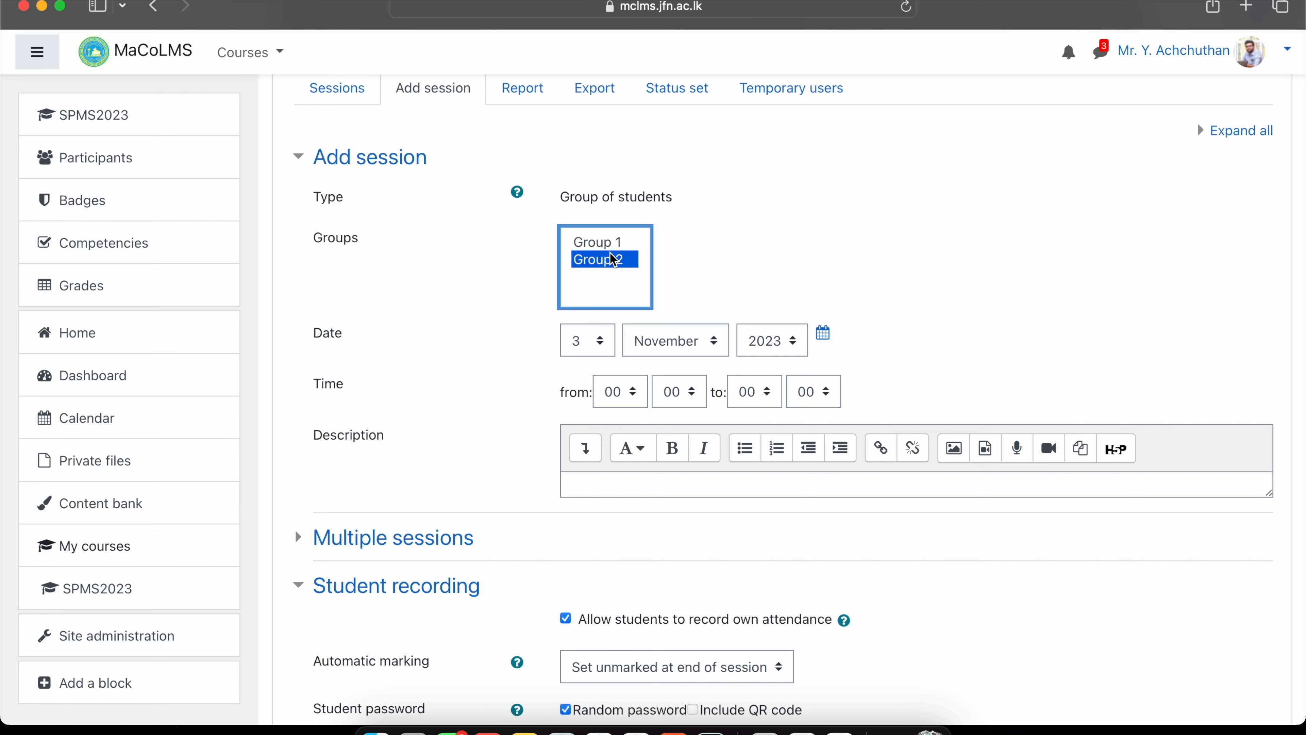
scroll(613, 259, down, 3)
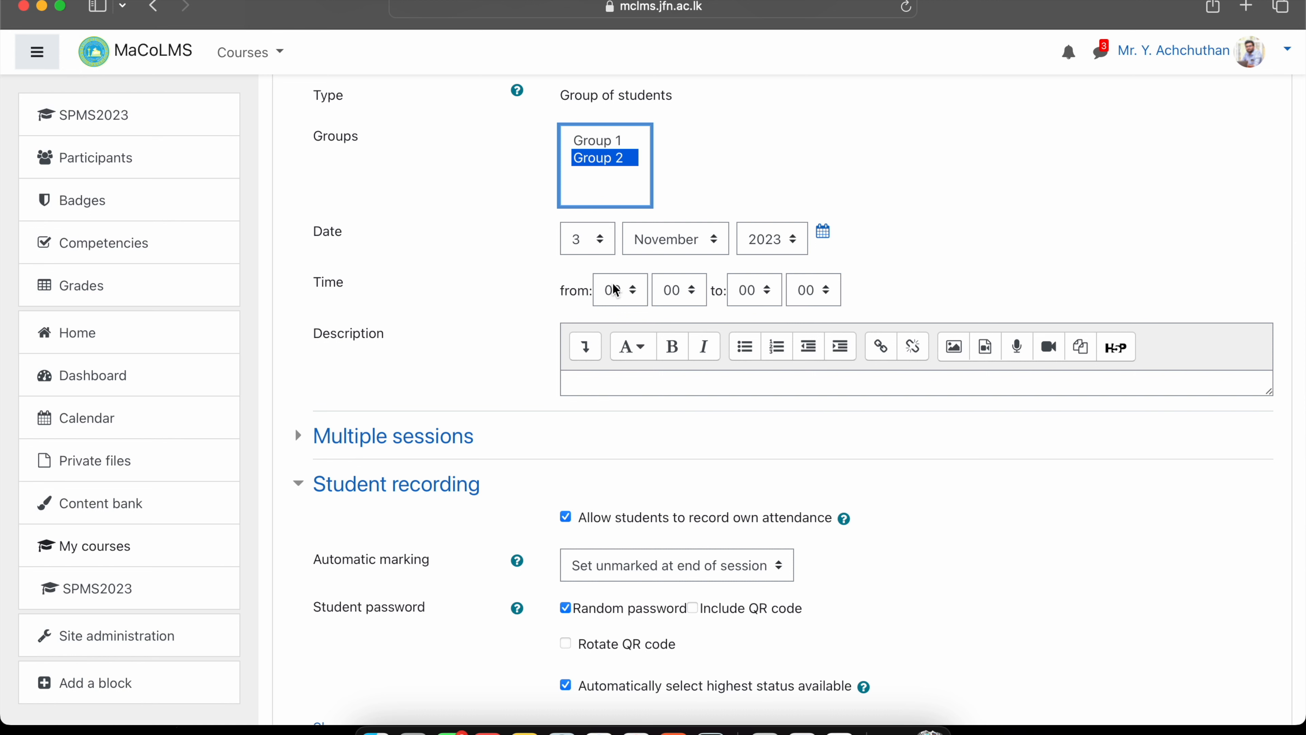
Set the session time to run from 08:00 to 09:00.
click(628, 291)
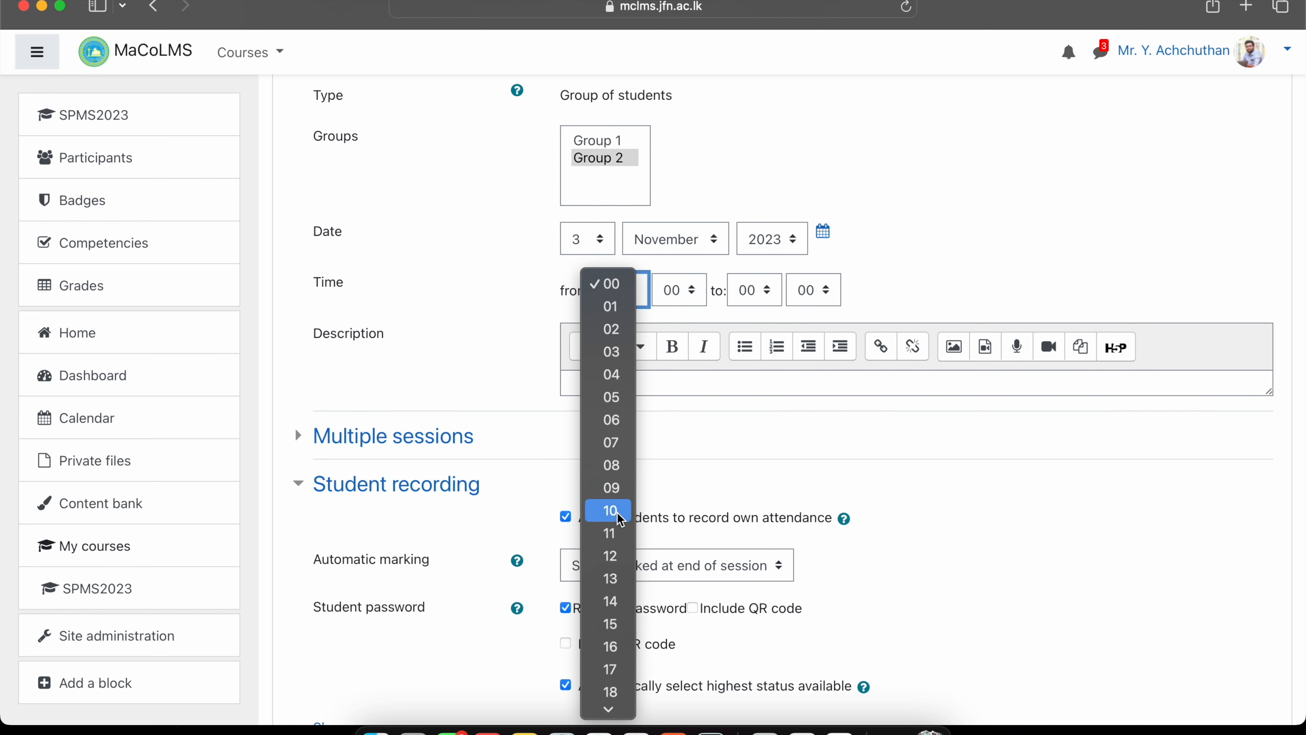
click(619, 467)
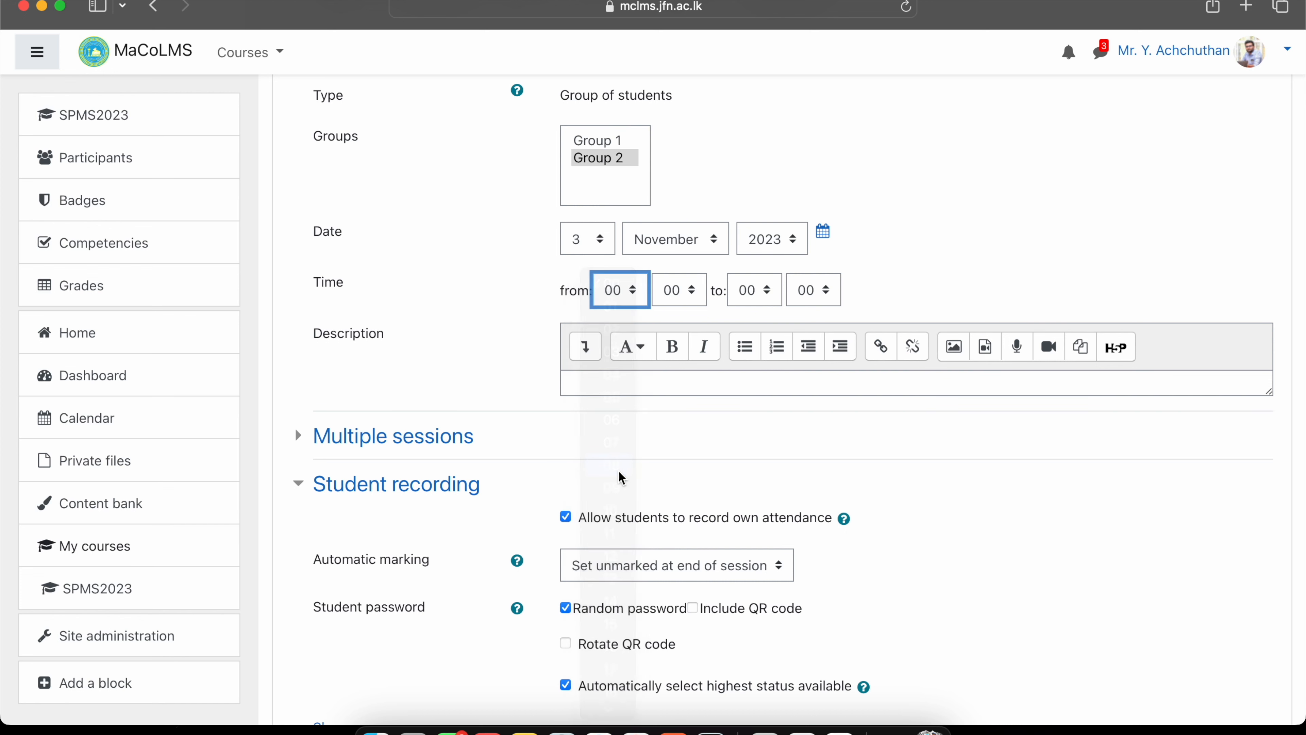
click(751, 298)
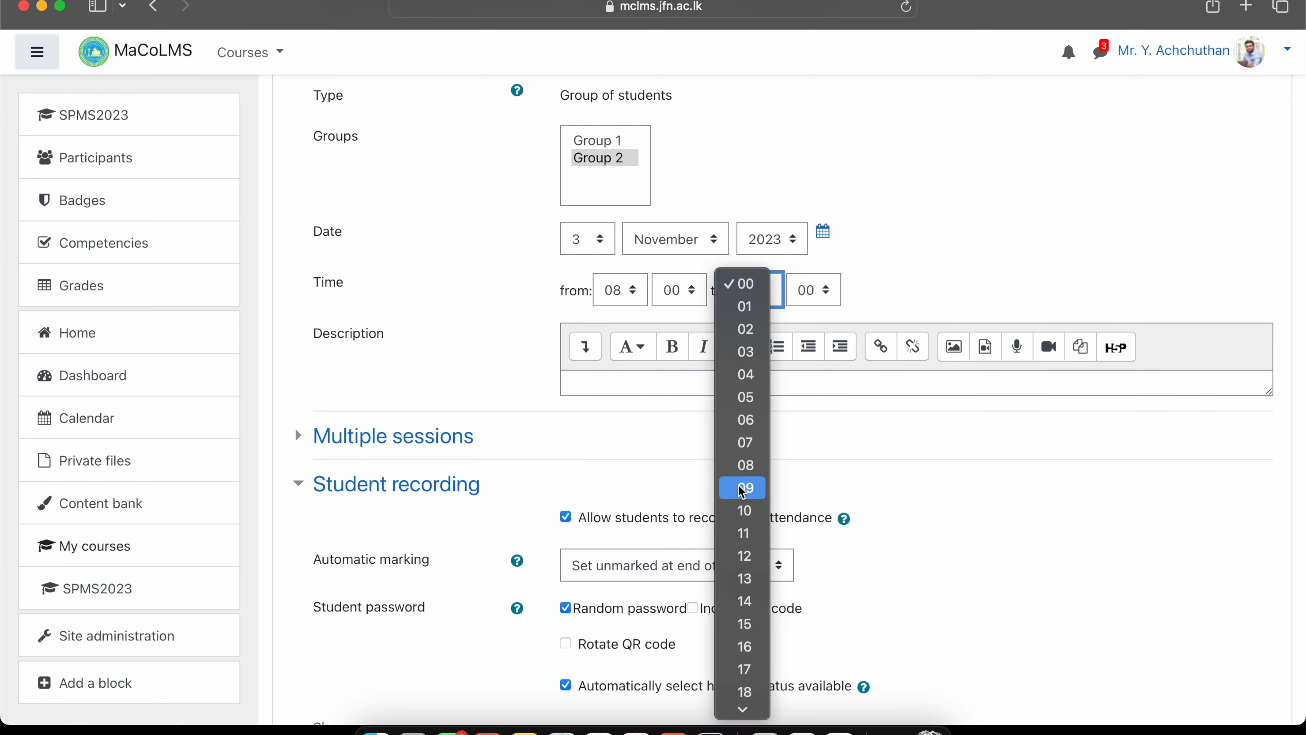
click(747, 488)
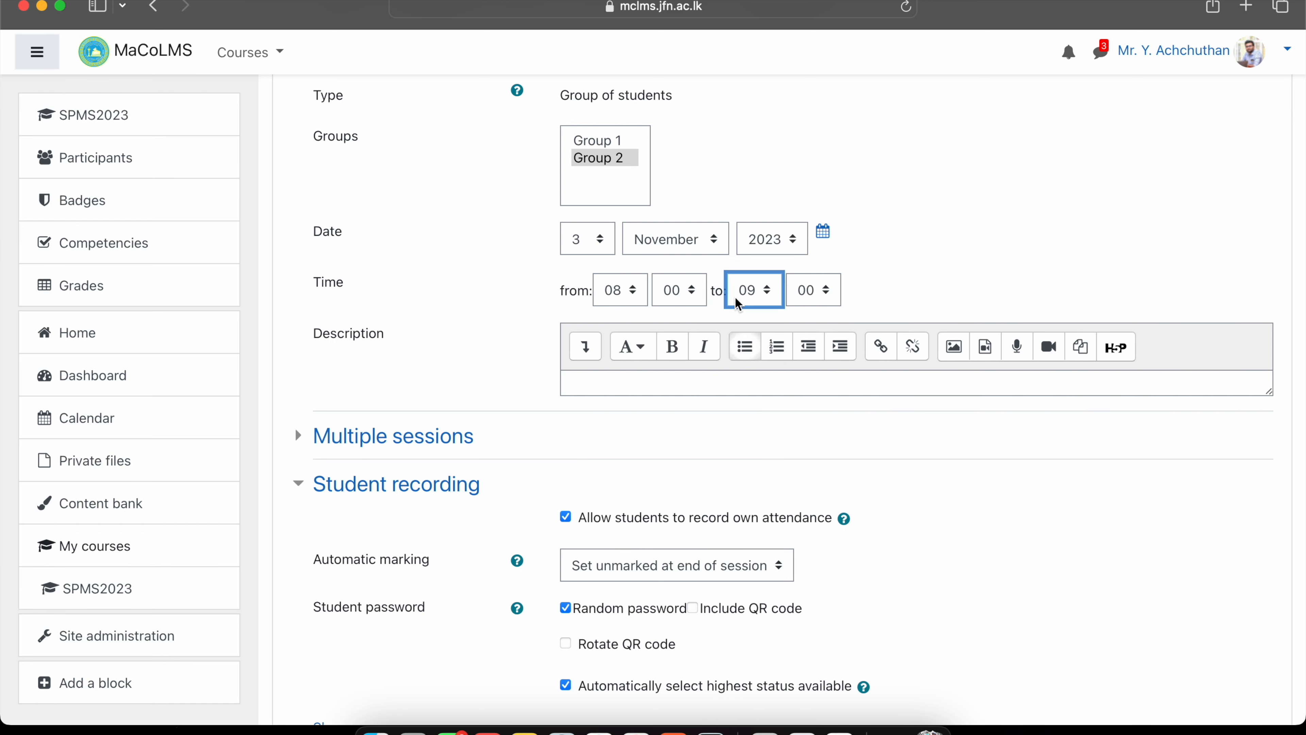
click(930, 290)
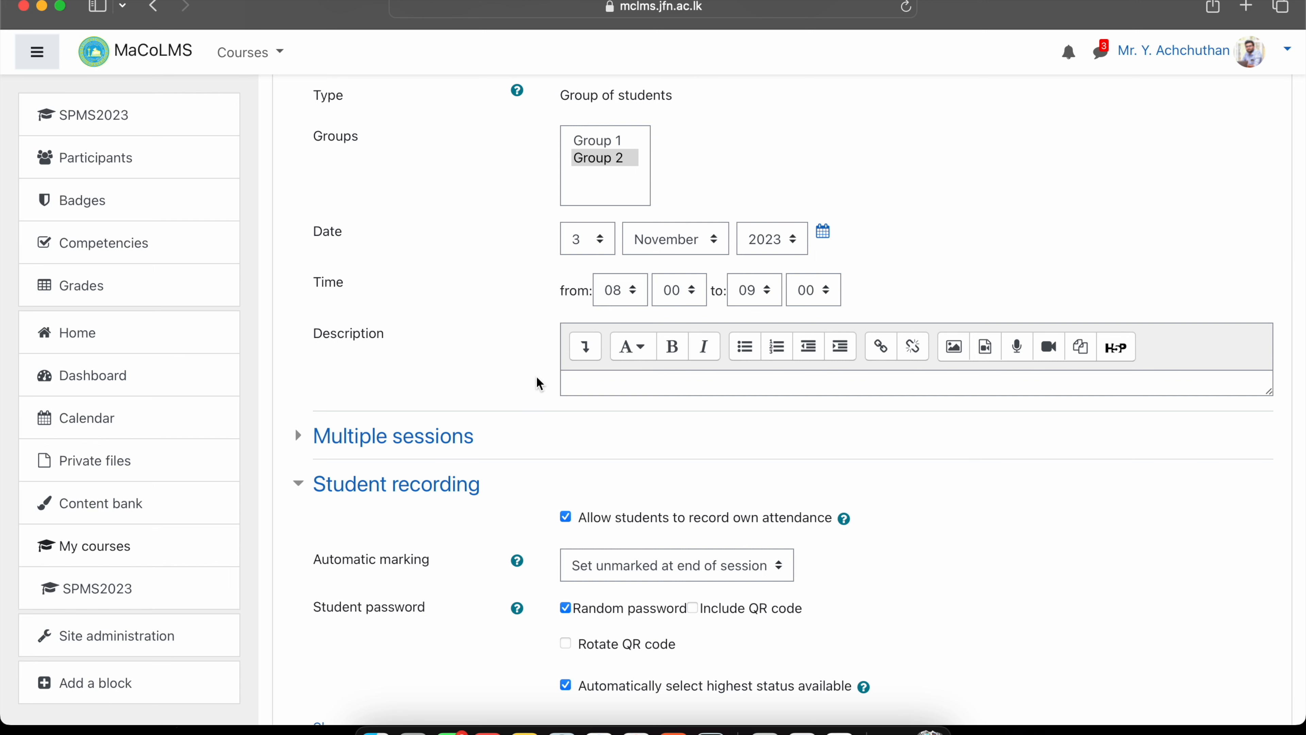
scroll(540, 381, down, 3)
Enter the teacher's name as the session description.
click(592, 280)
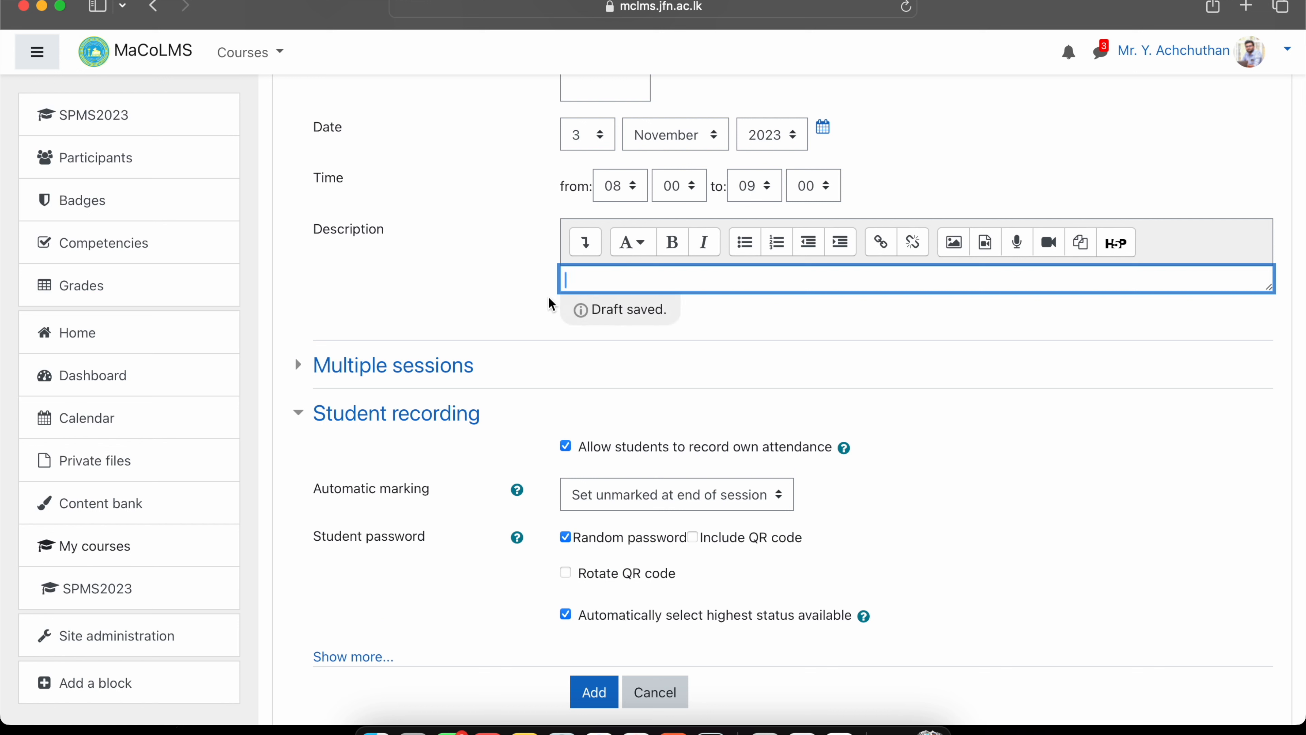
text(Y. Achchuthan)
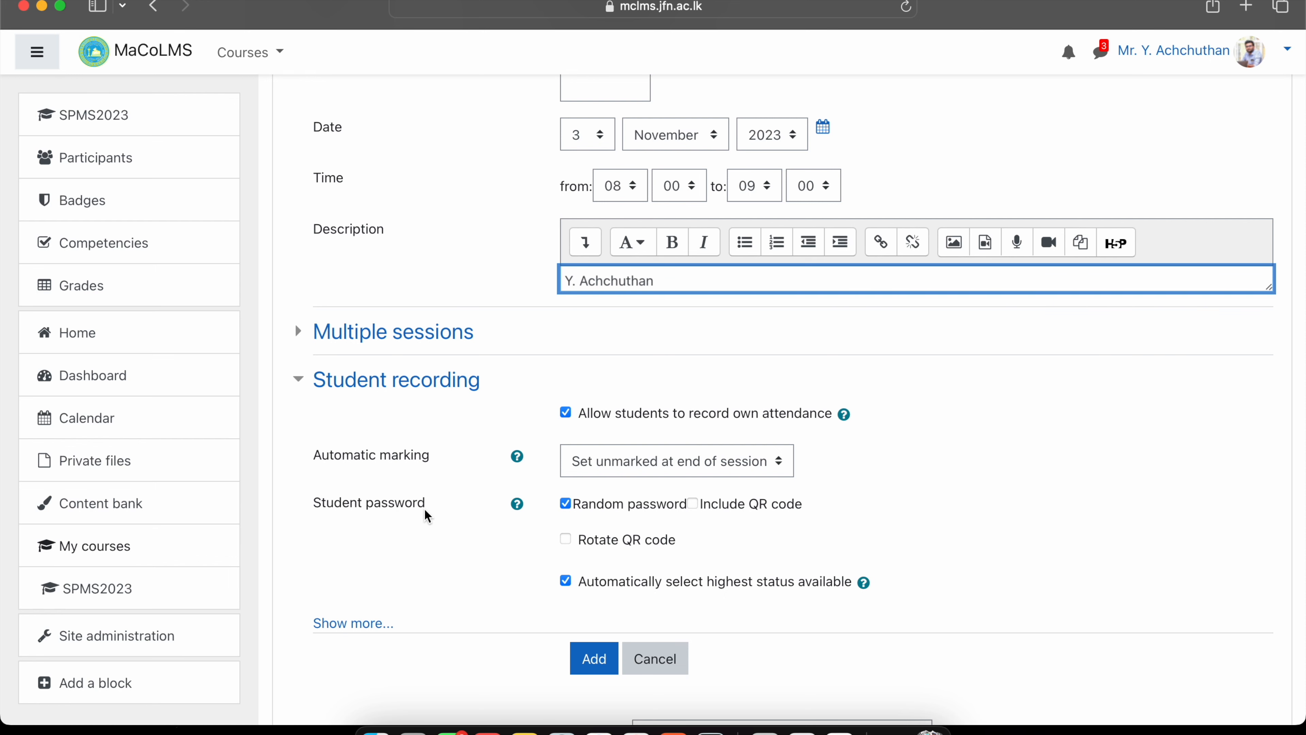
scroll(425, 514, down, 3)
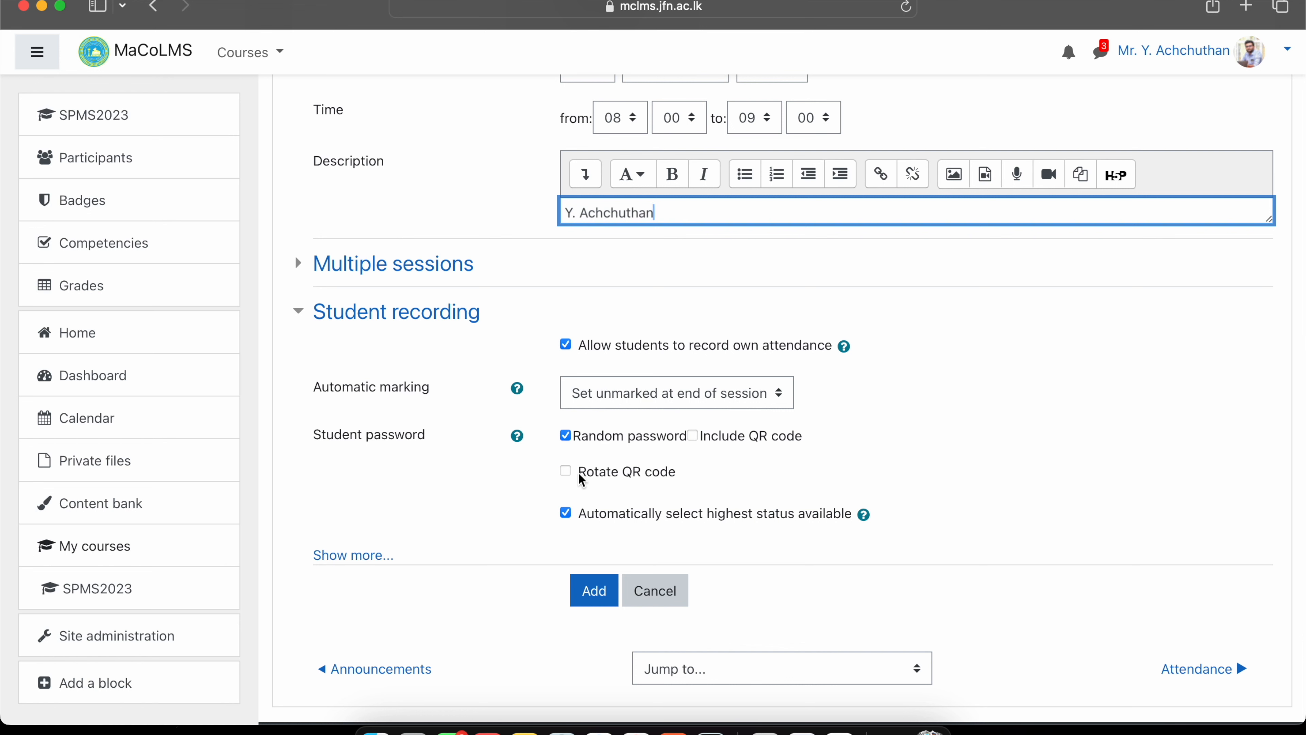
Turn off the random password and enter a fixed student password.
click(565, 436)
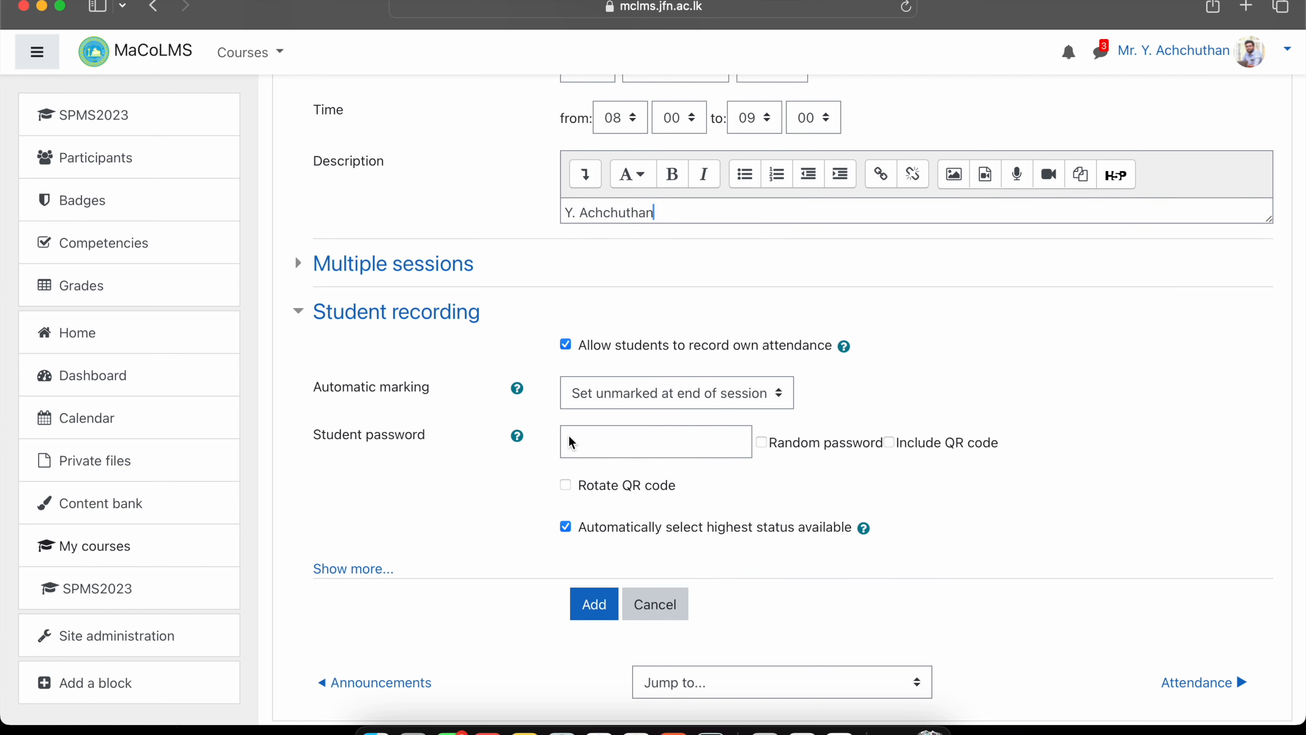
click(600, 440)
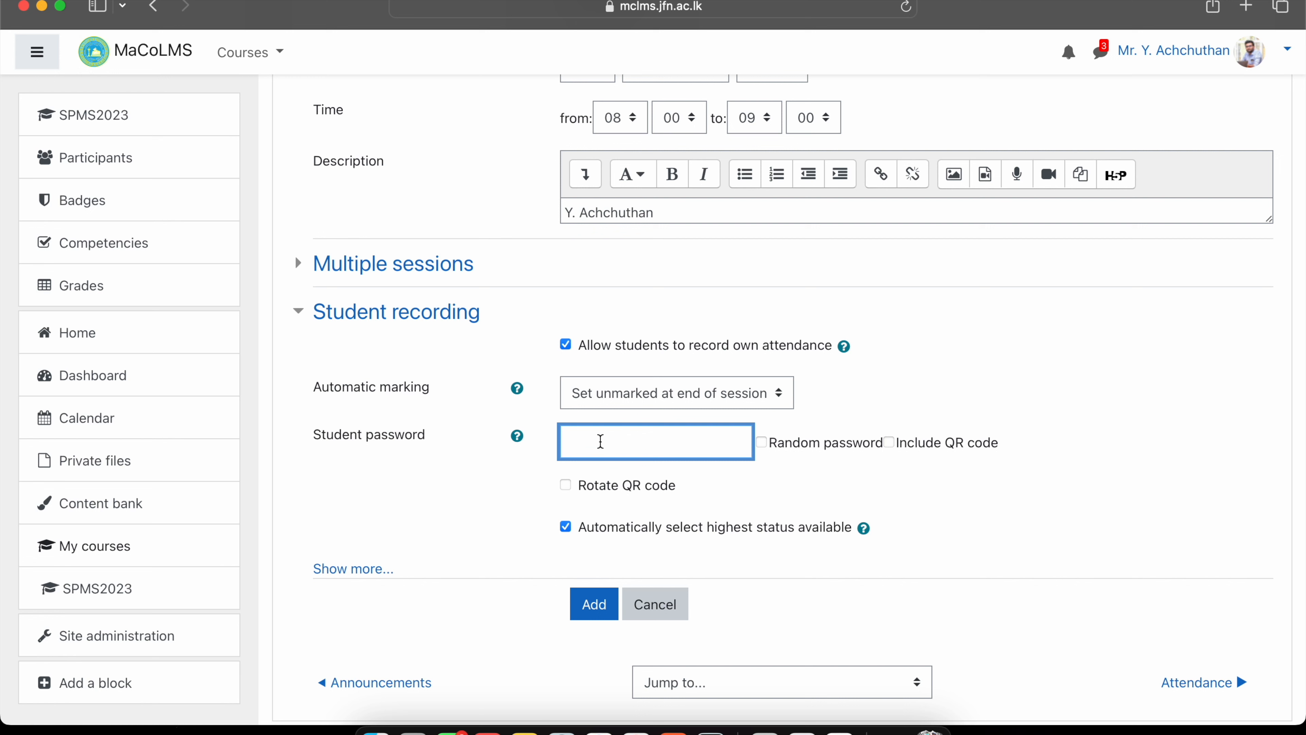
scroll(782, 400, down, 5)
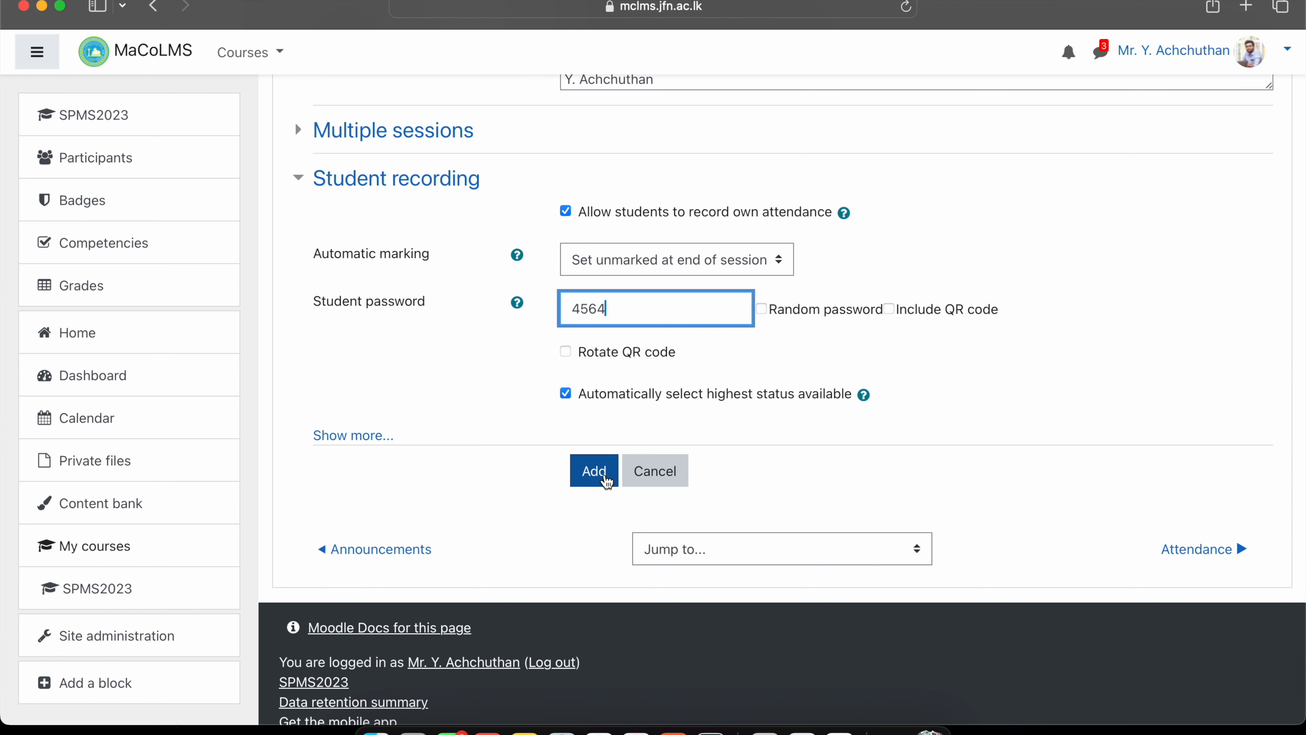
Add the Group 2 session to the attendance list.
click(605, 477)
scroll(604, 472, down, 3)
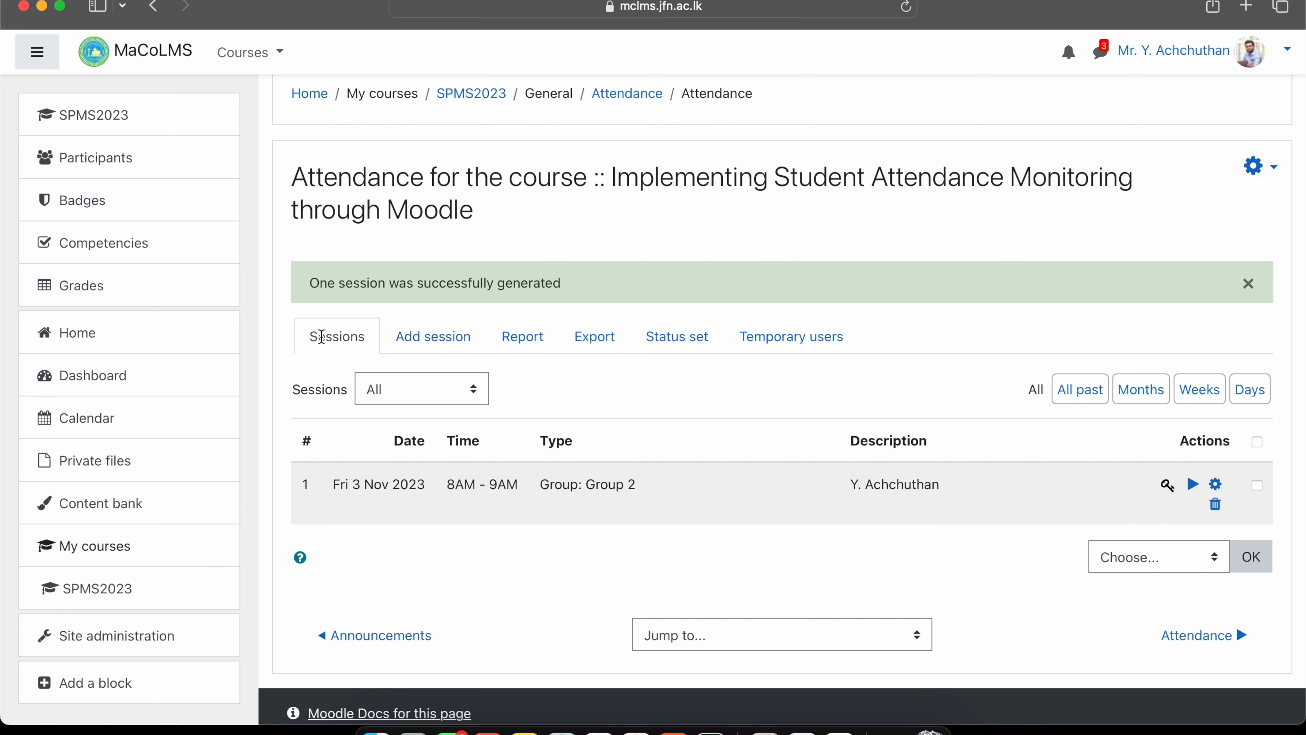
scroll(321, 336, down, 2)
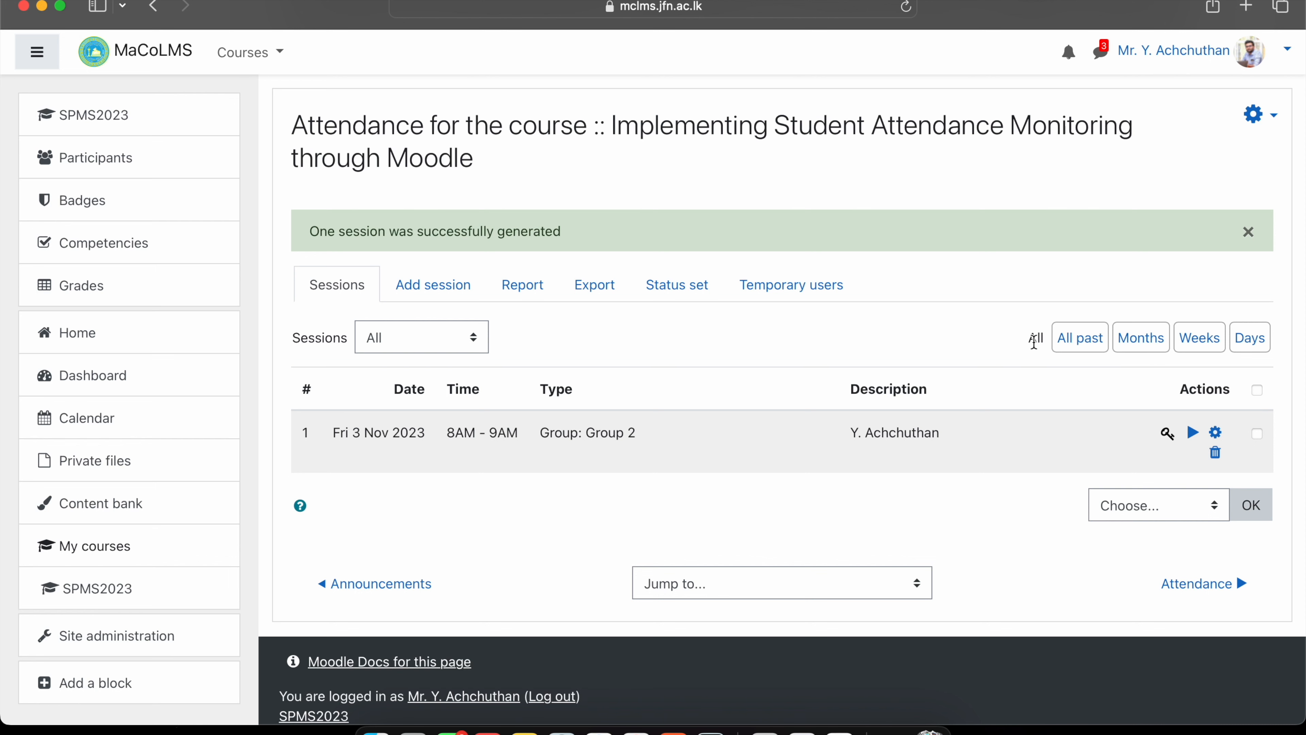
scroll(1034, 342, down, 2)
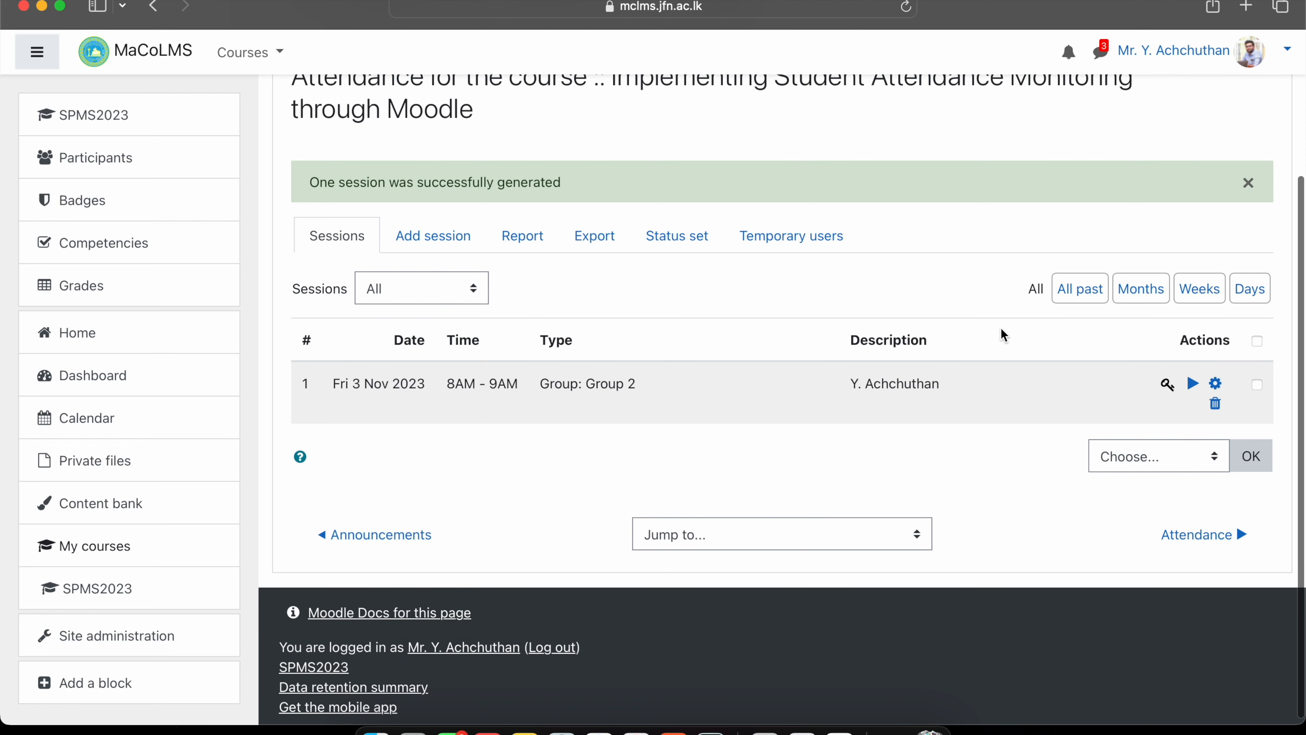
List sessions by week and view the session's student password in a new tab.
click(1190, 289)
scroll(1188, 289, down, 2)
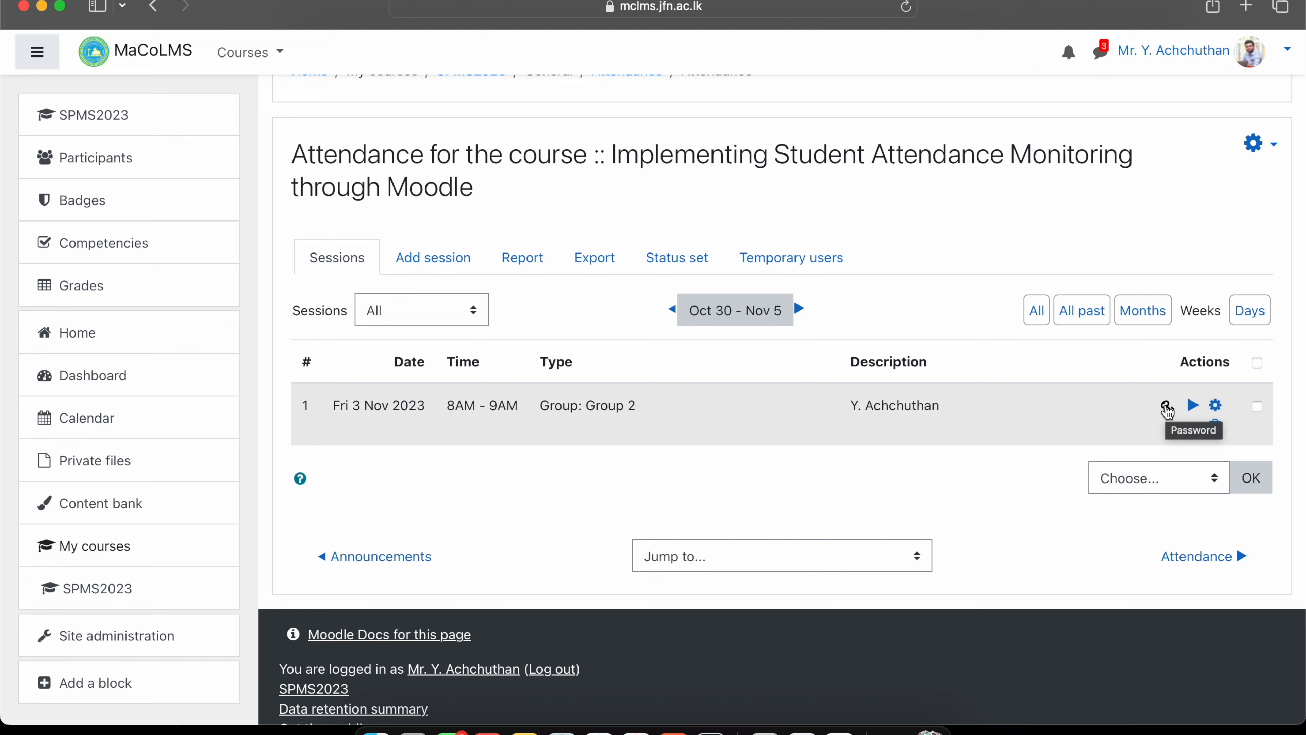
click(1166, 406)
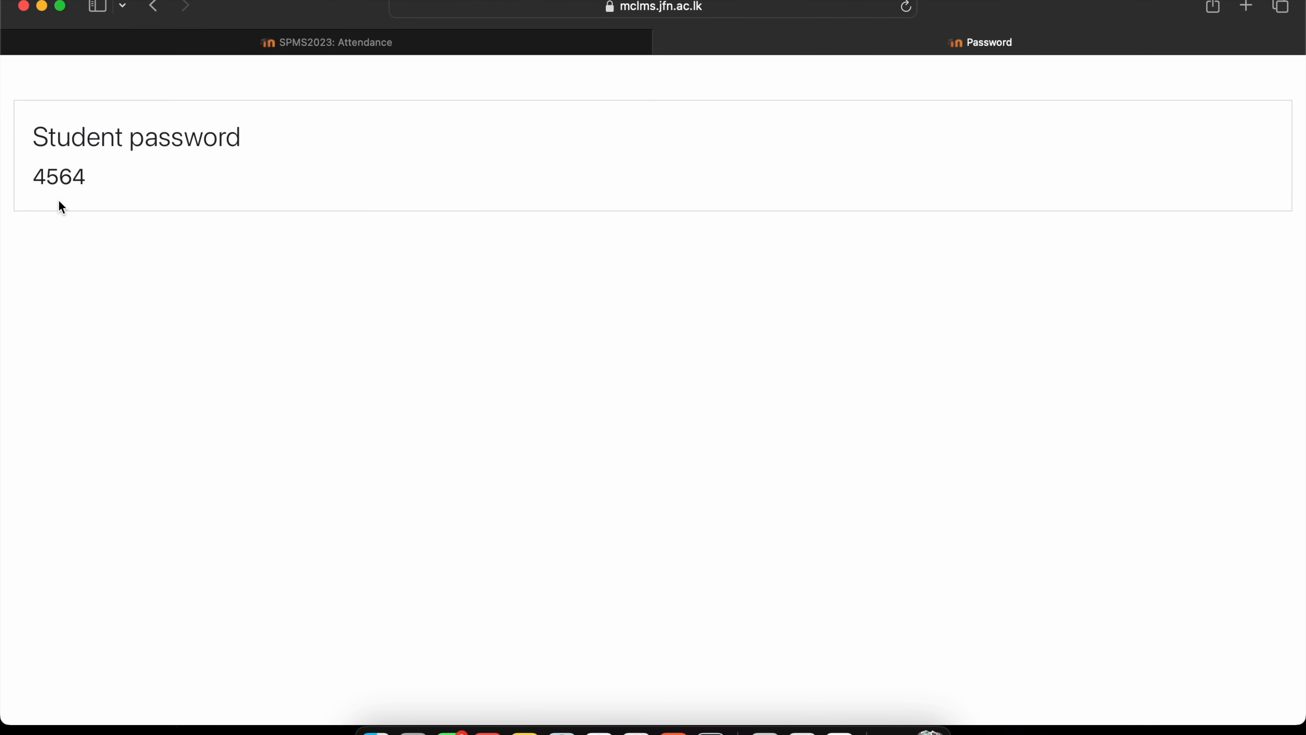
double_click(44, 178)
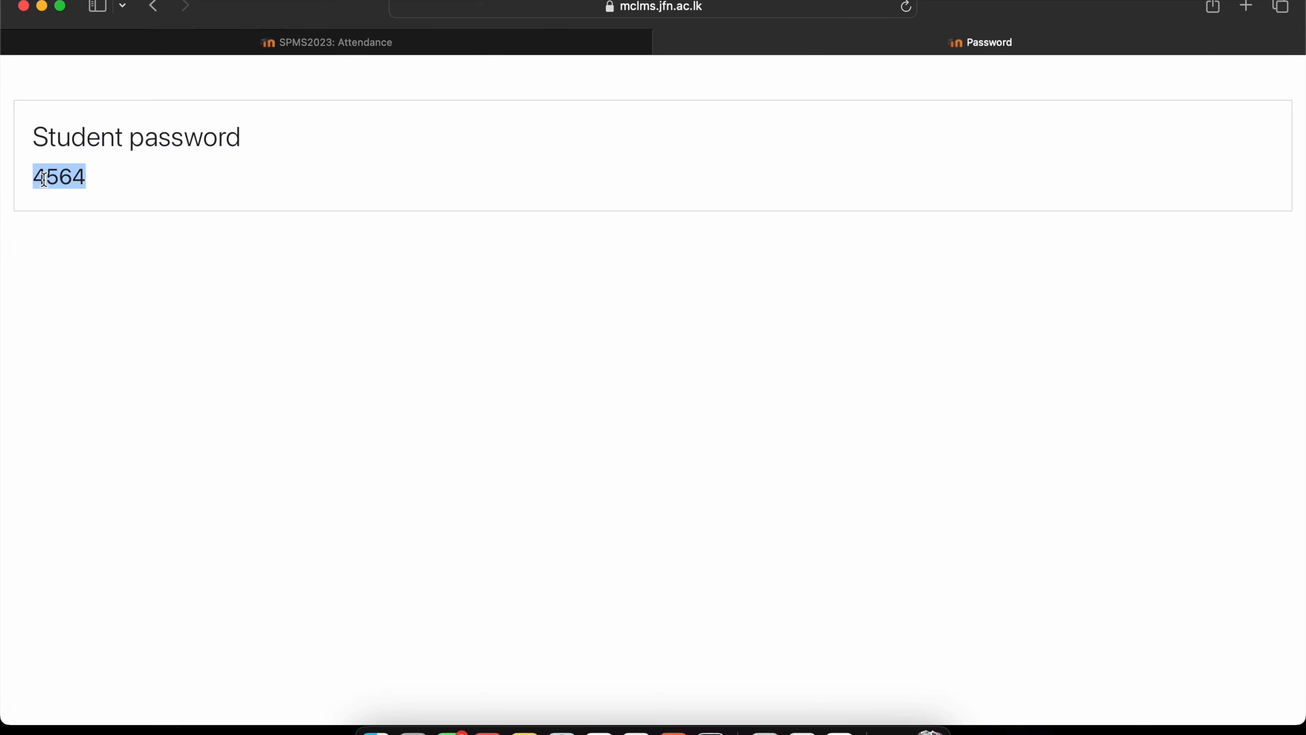
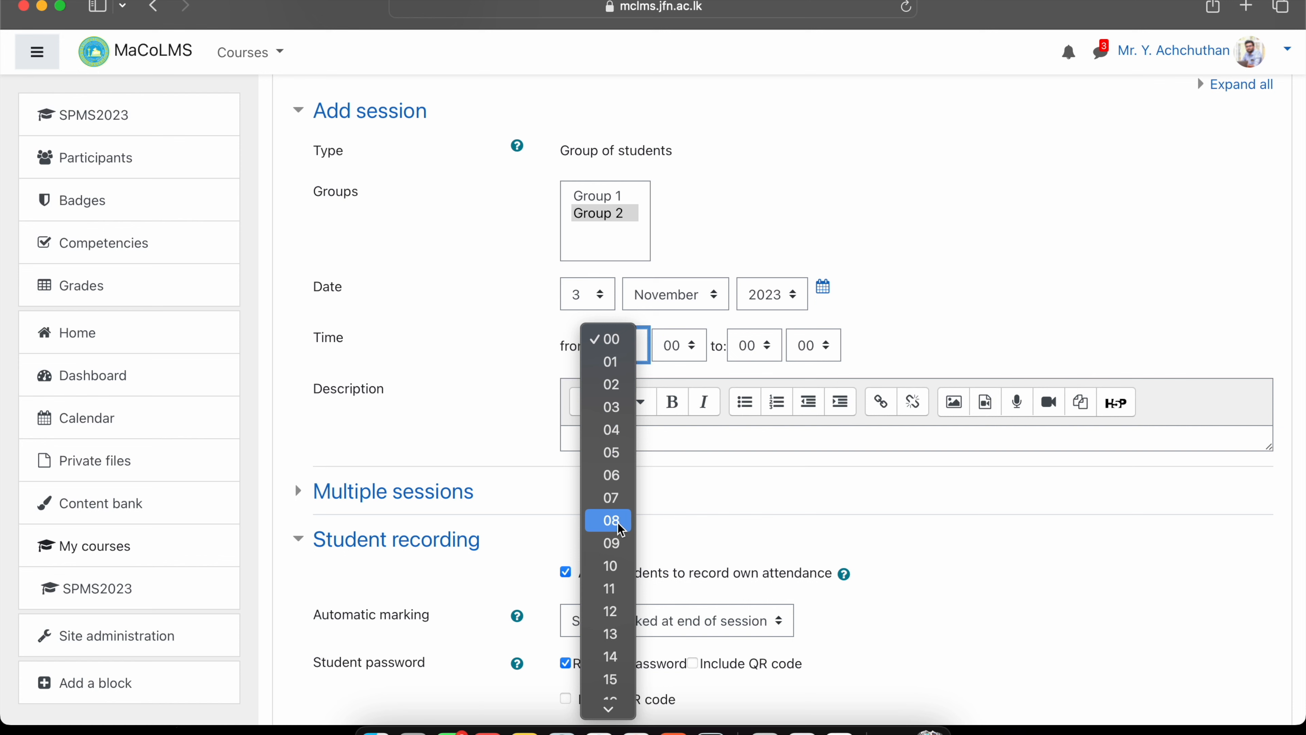
Set the session to 08:00–09:00 and make it repeat weekly on Fridays.
click(751, 347)
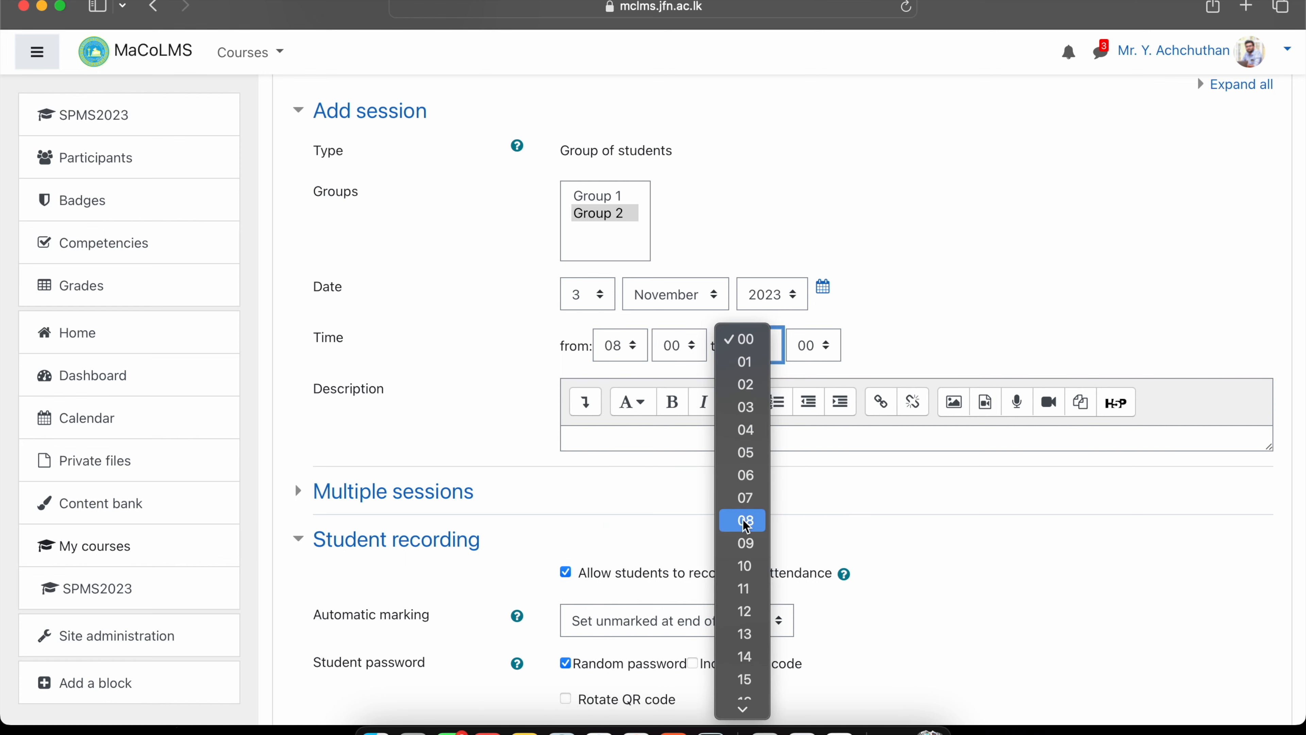
click(745, 542)
scroll(745, 540, down, 3)
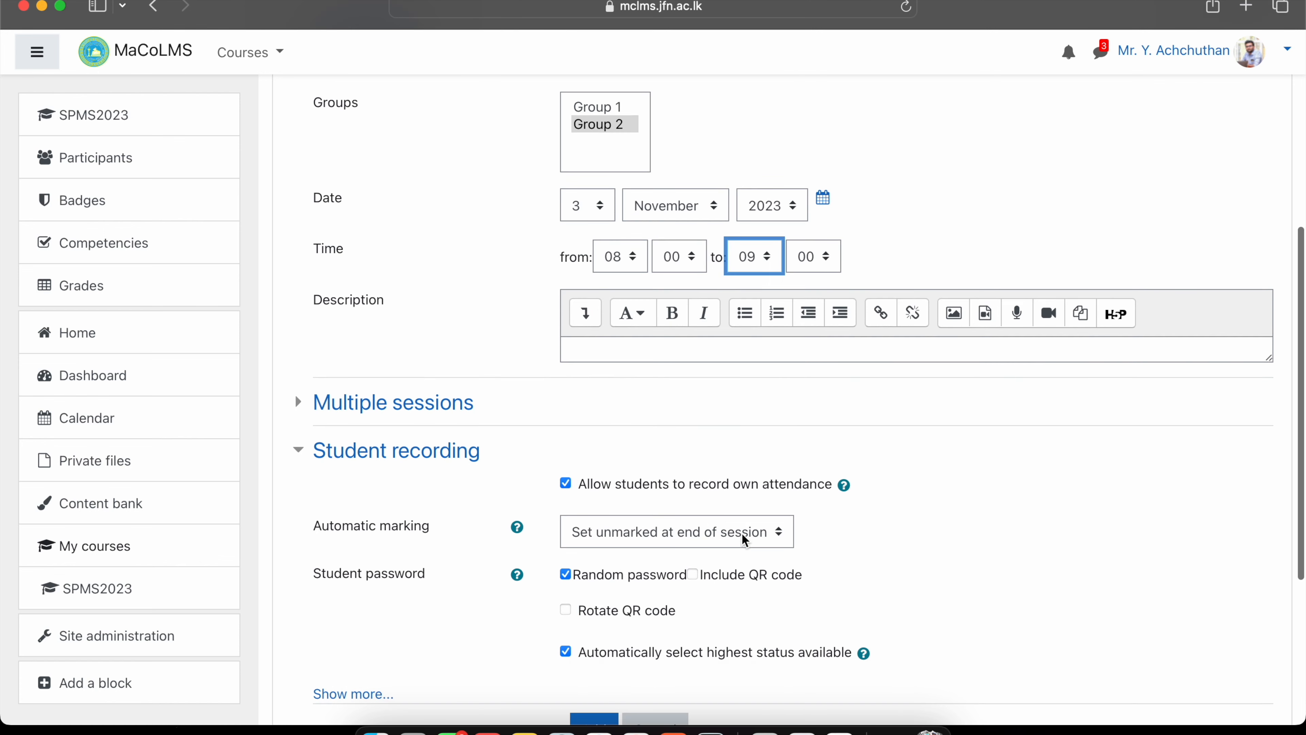
click(422, 417)
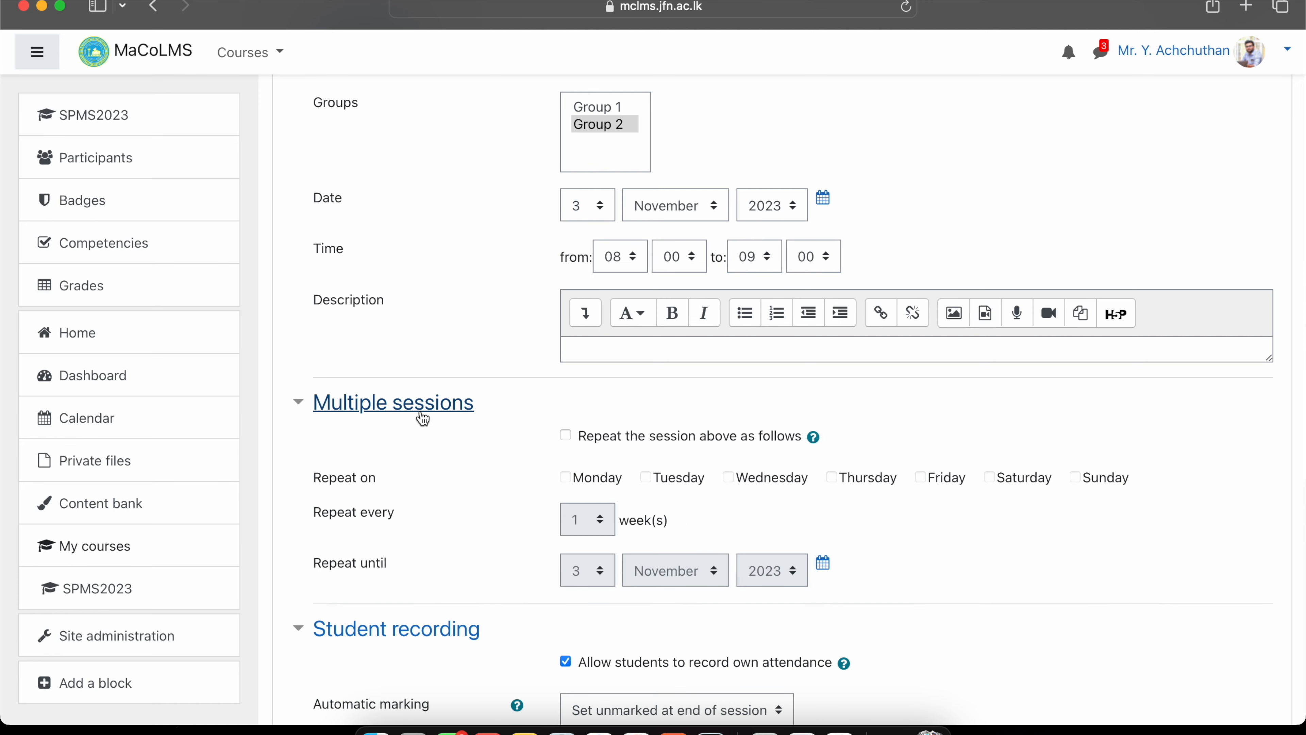
scroll(421, 414, down, 2)
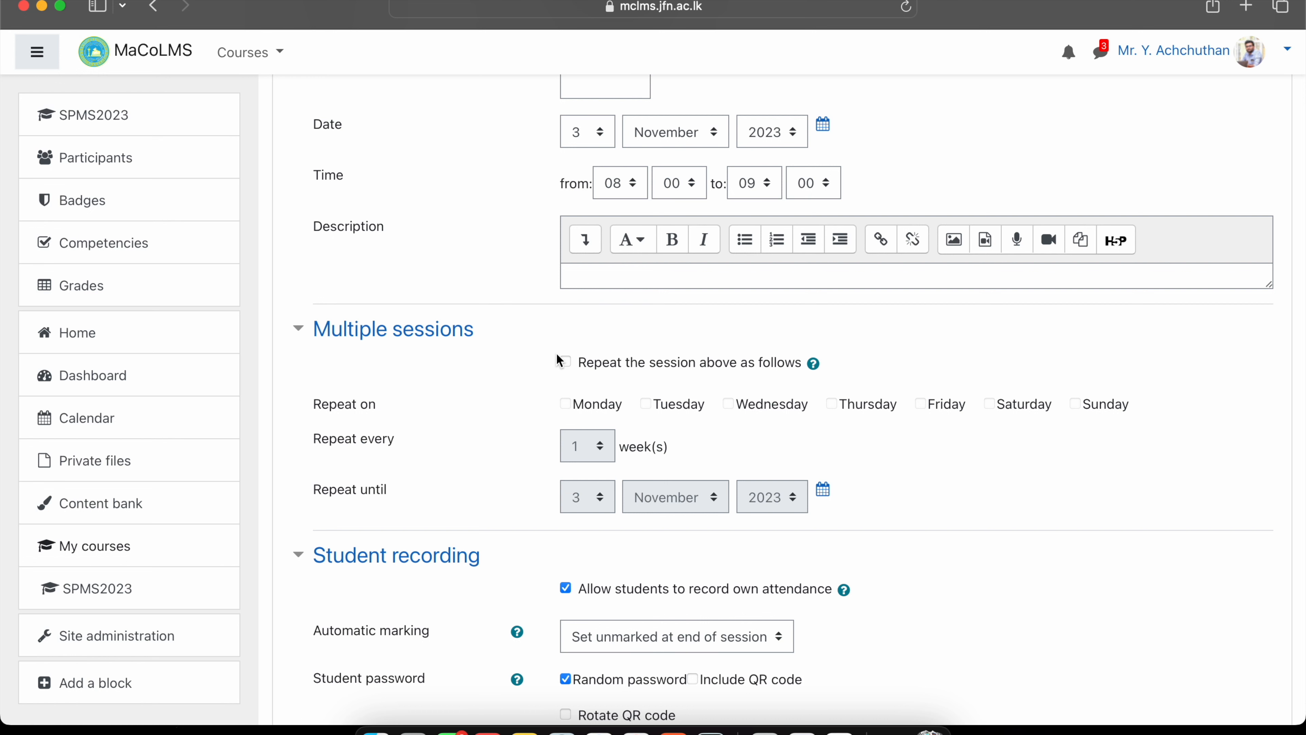
click(565, 363)
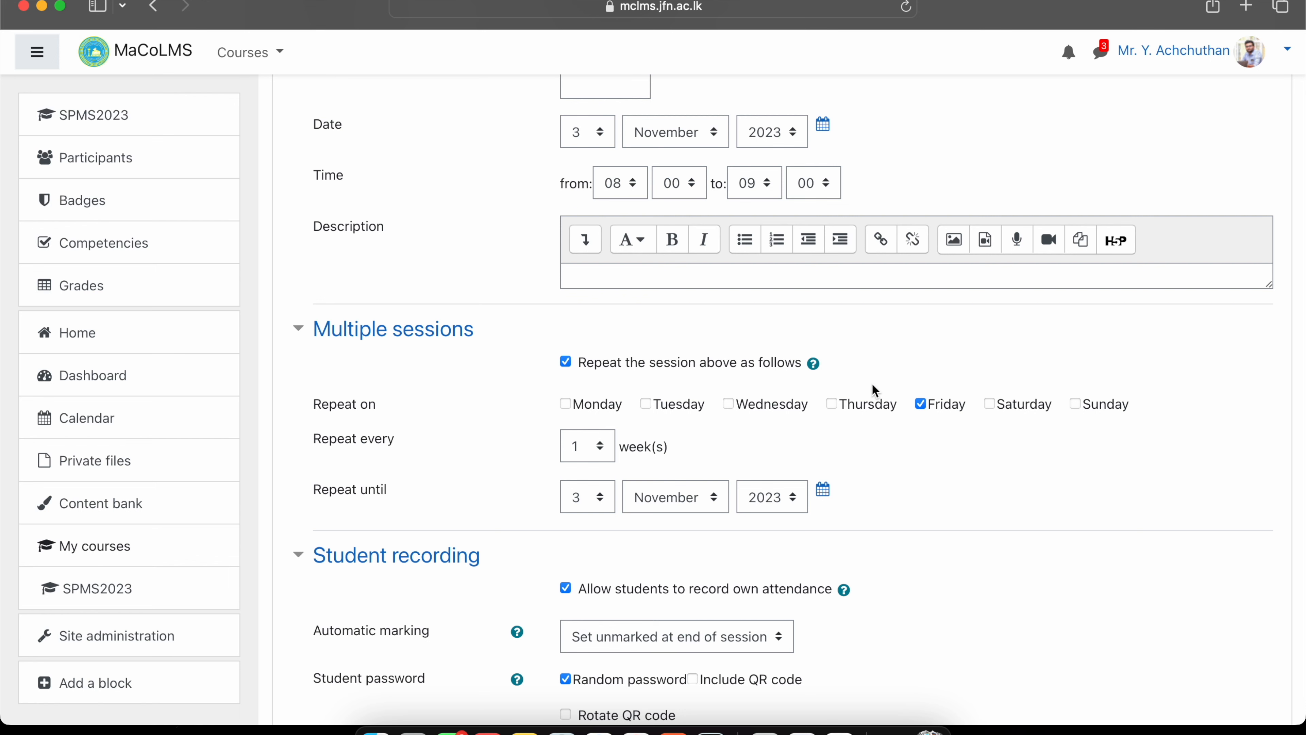
scroll(818, 273, up, 1)
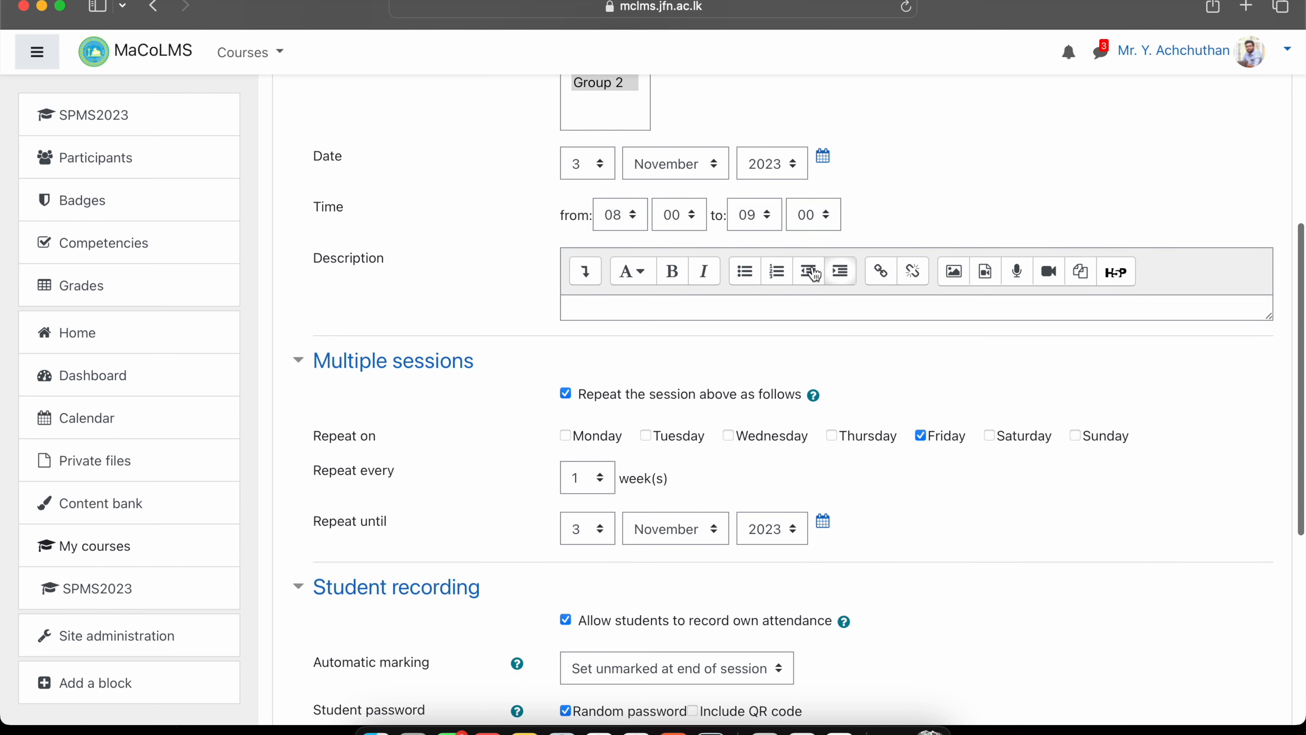
Change the session time to 09:00–10:00.
click(619, 219)
click(615, 232)
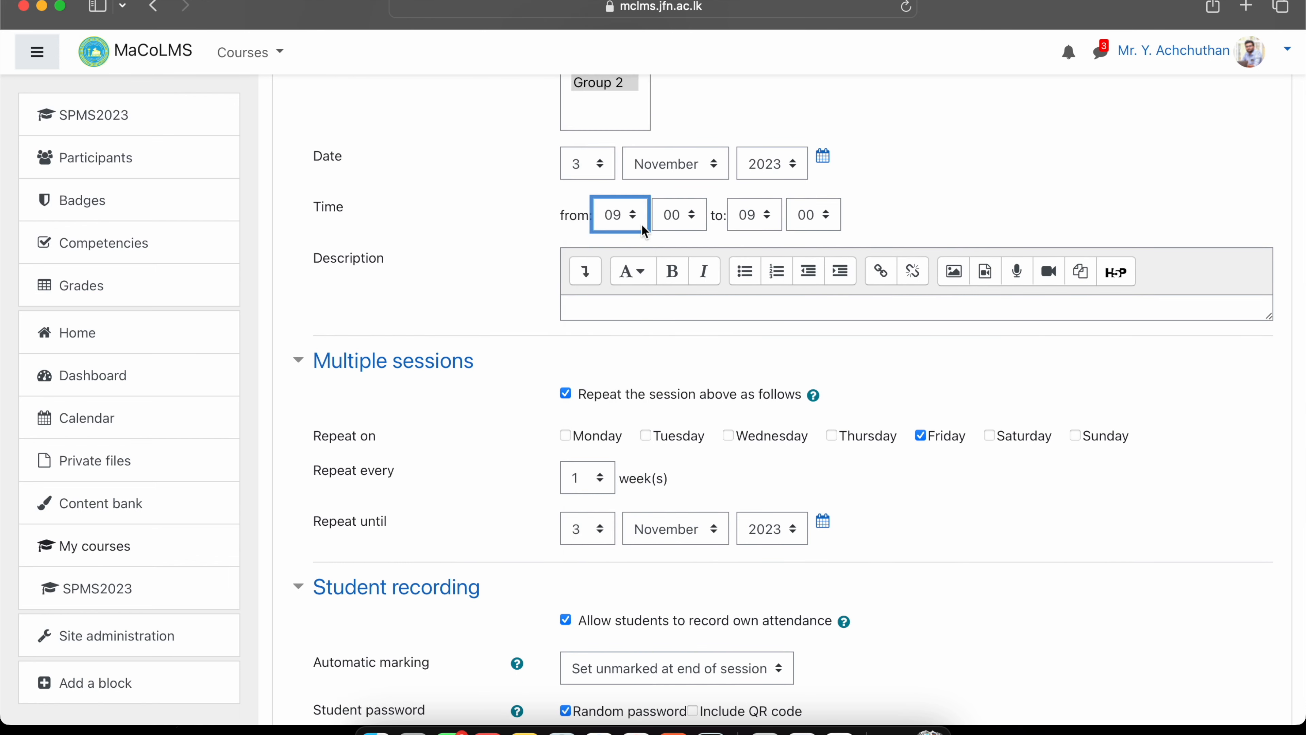
click(761, 215)
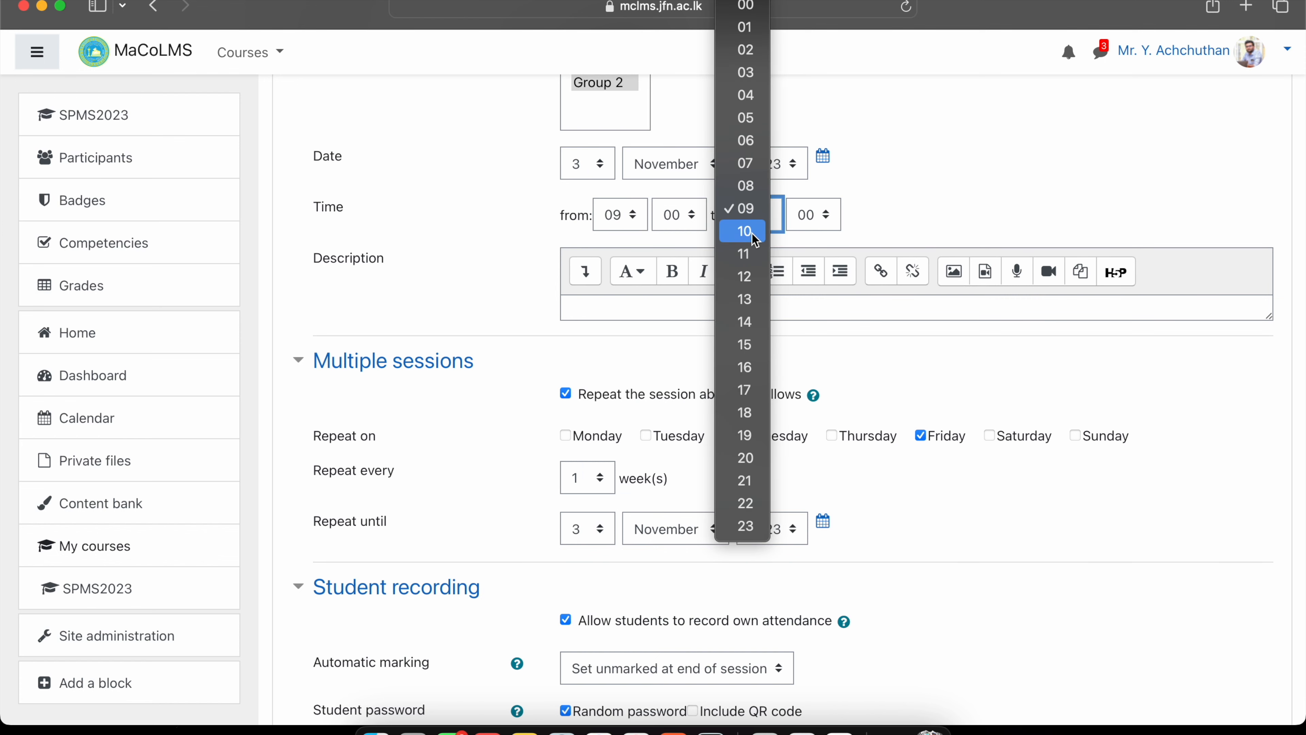
click(752, 232)
click(938, 195)
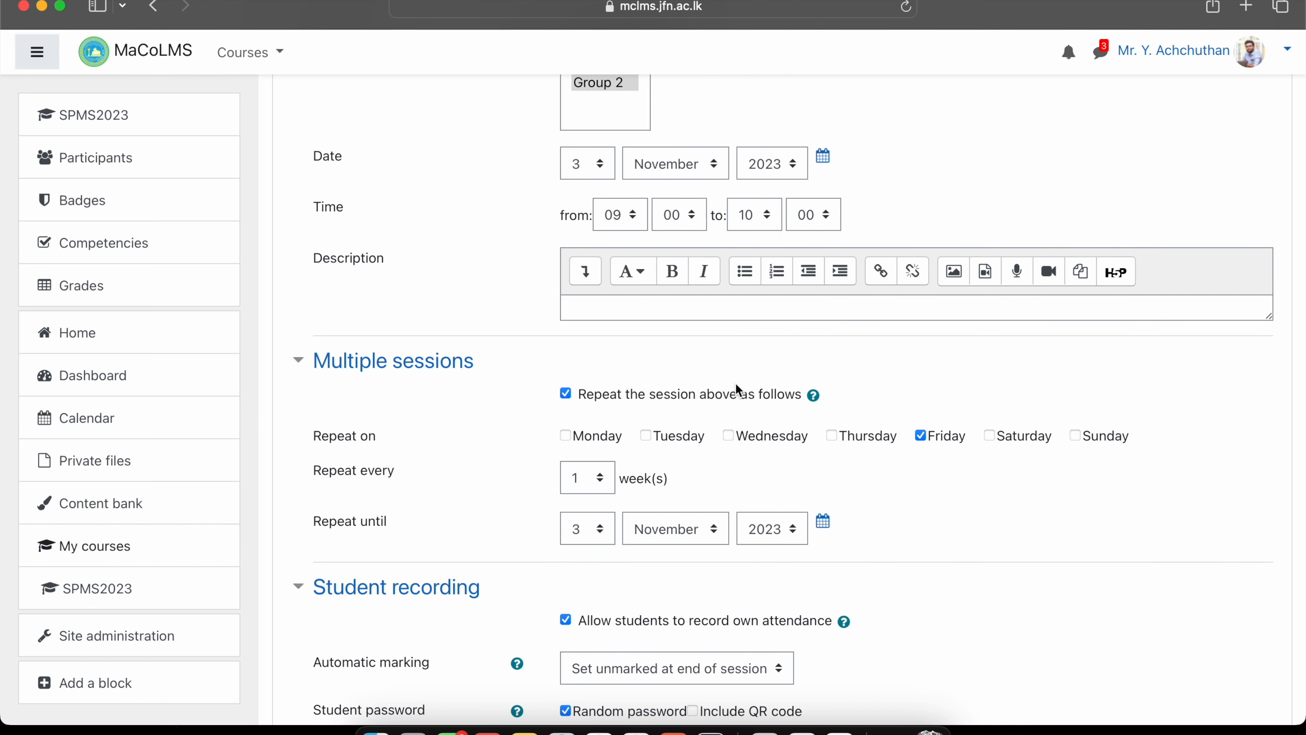
scroll(736, 383, down, 2)
Set Repeat until to 30 November 2023 and add the weekly Group 2 sessions.
click(589, 463)
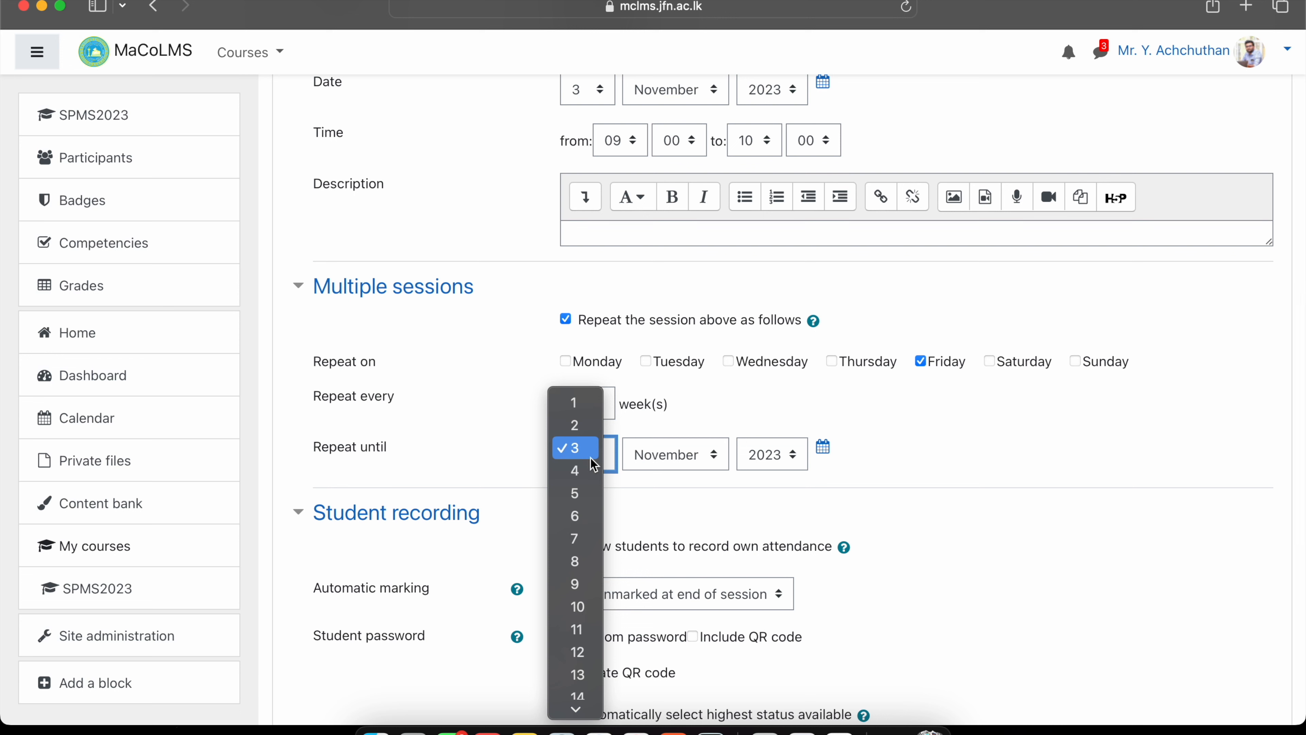
click(579, 703)
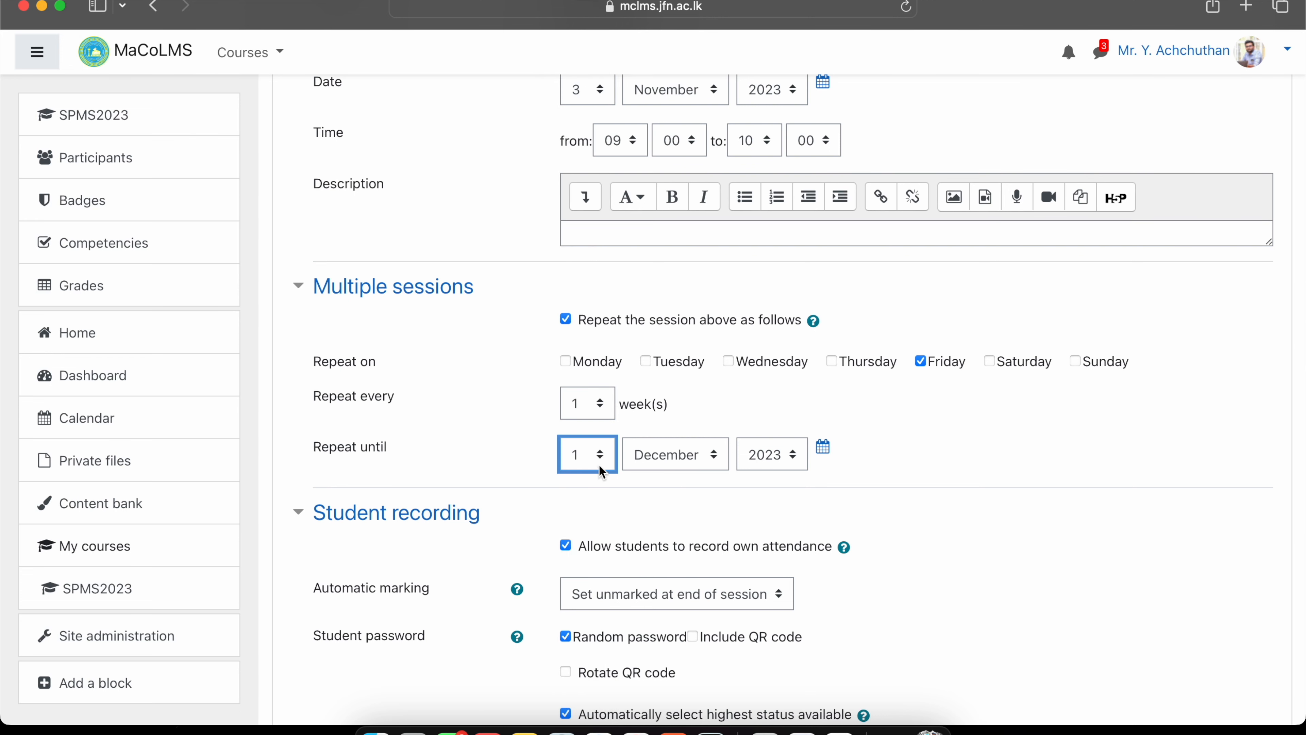
click(595, 455)
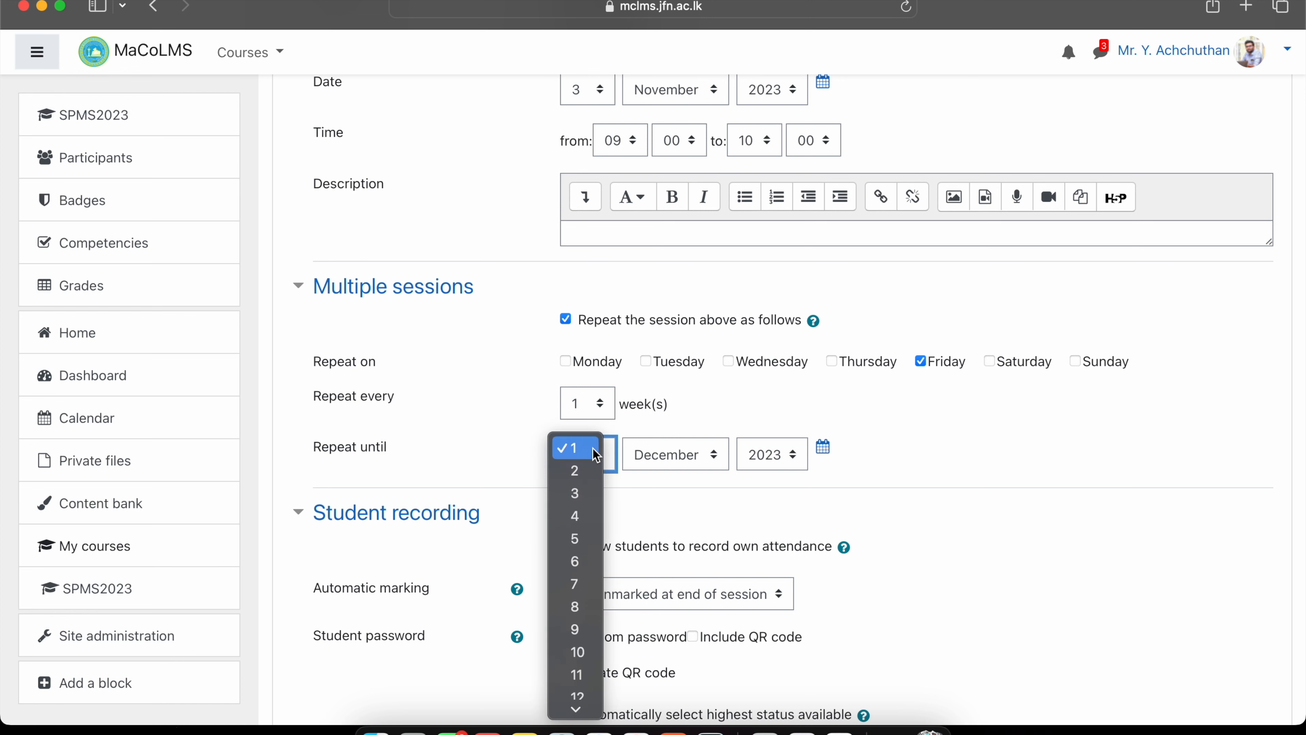
click(577, 681)
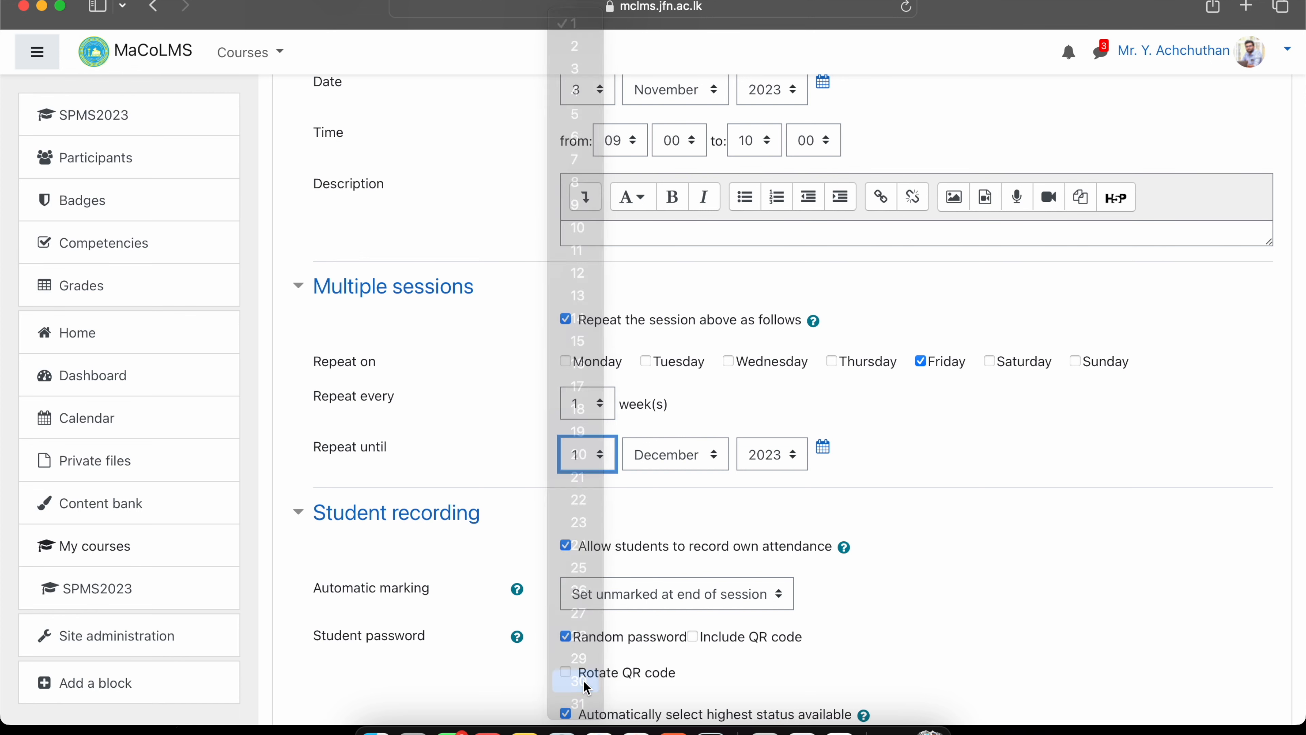
click(668, 460)
click(675, 430)
click(914, 451)
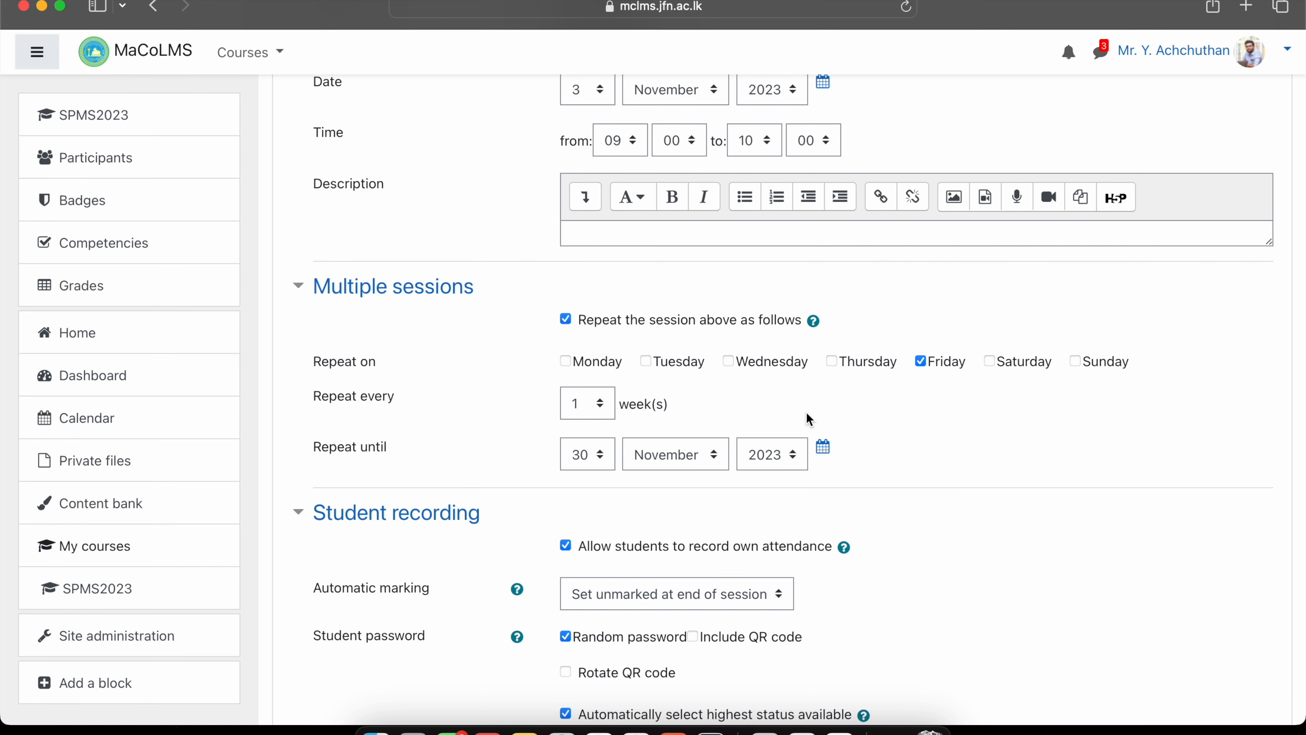
scroll(806, 412, up, 2)
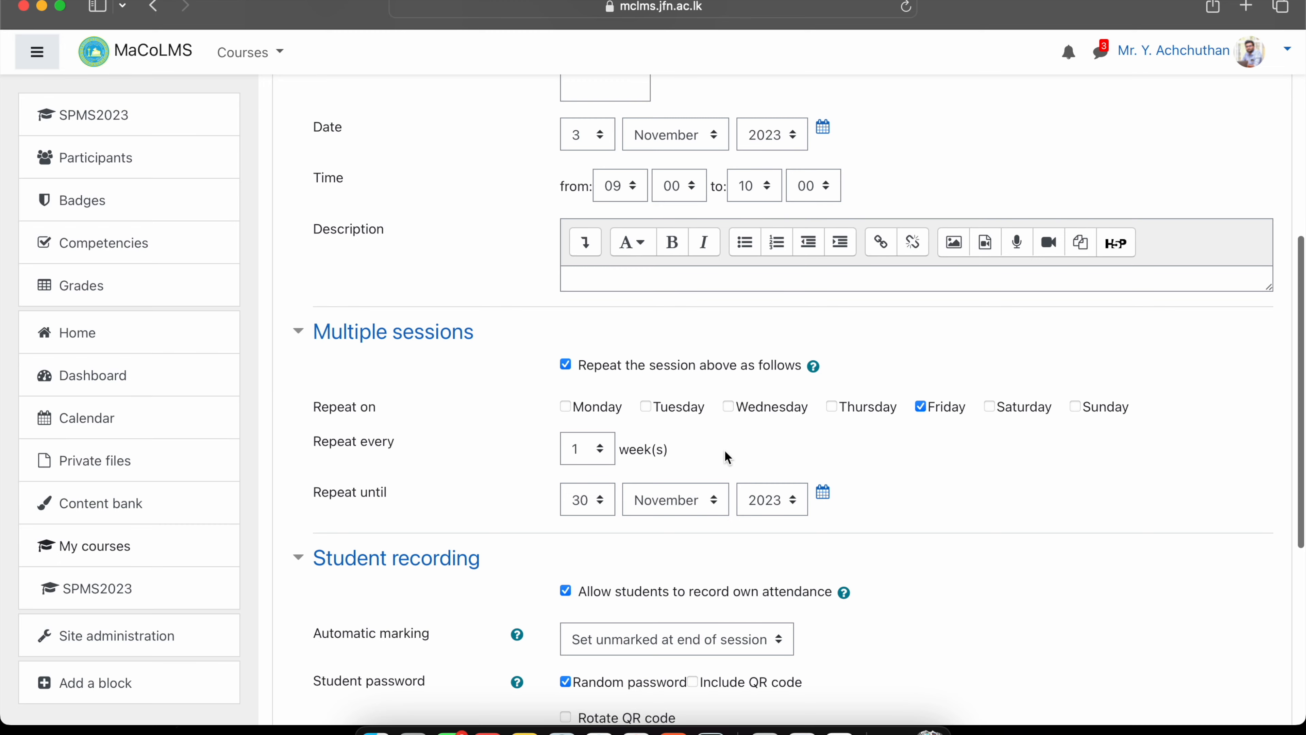
scroll(724, 450, down, 5)
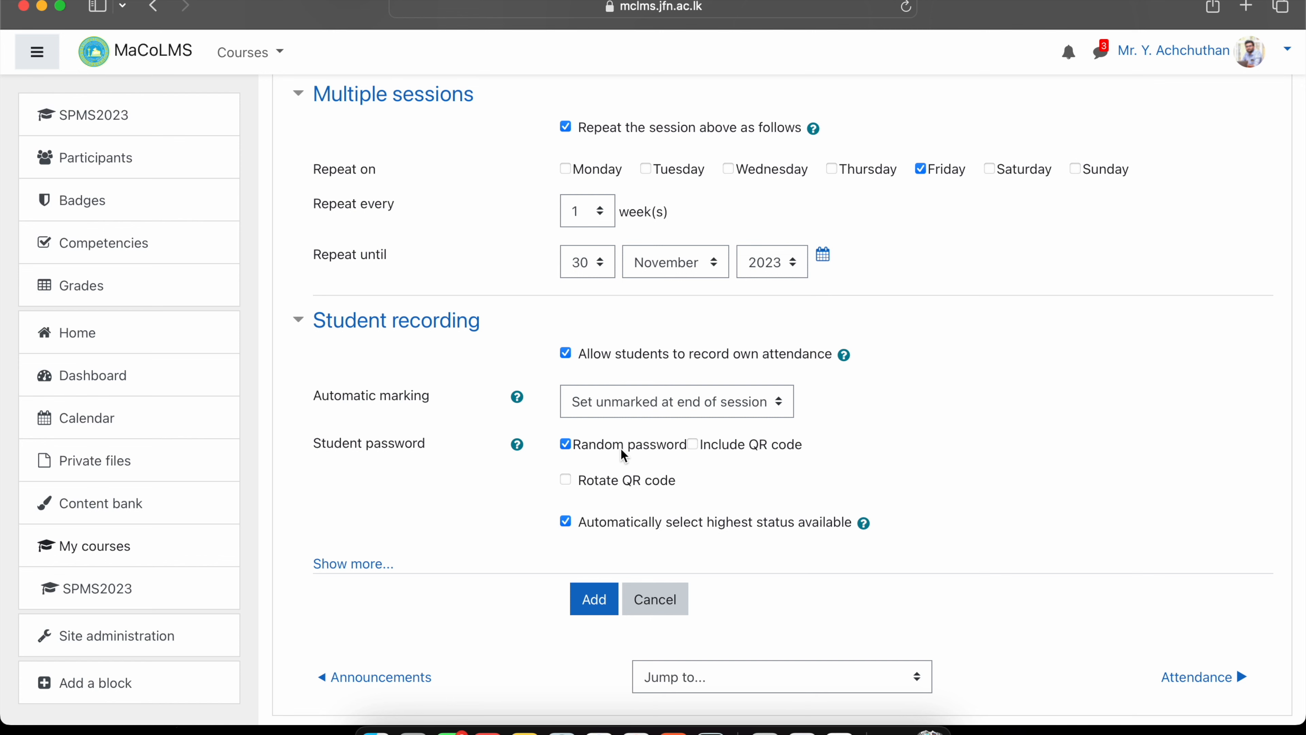
click(596, 602)
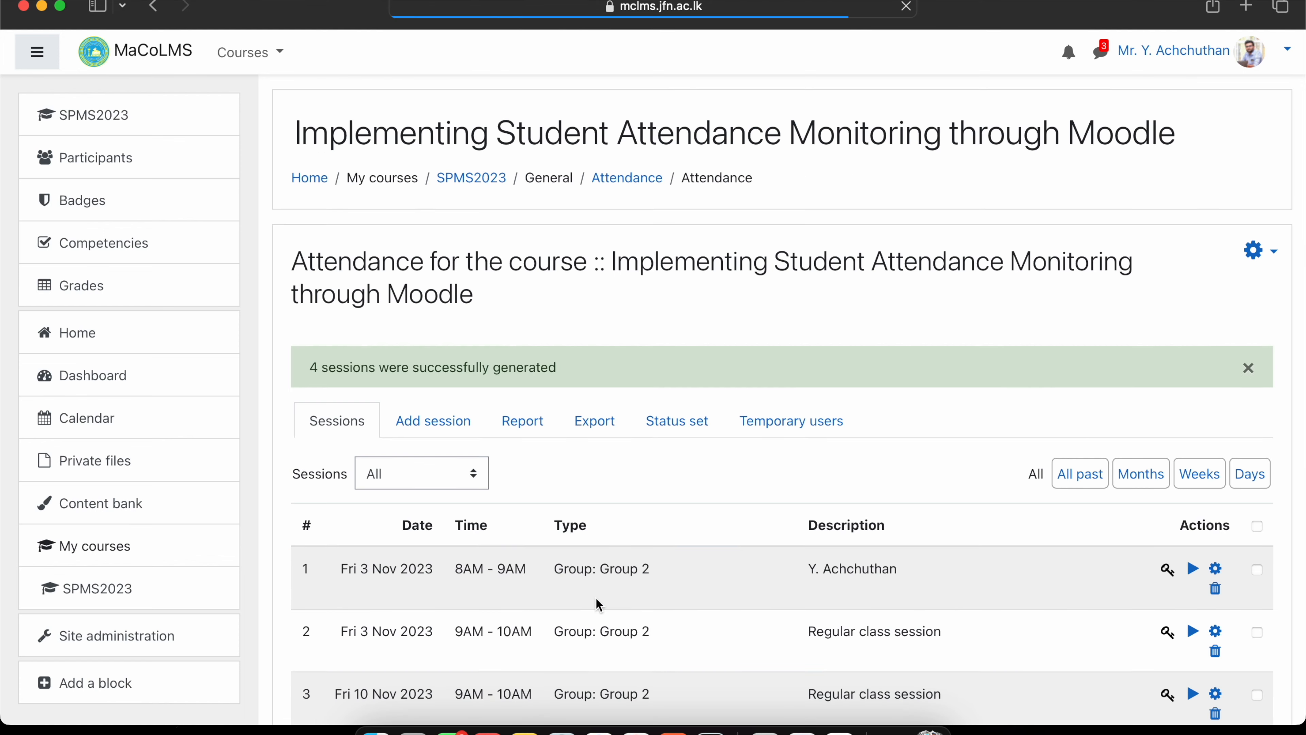
Check session 2's student password, then open the Fri 3 Nov 9AM–10AM session for editing.
scroll(597, 602, down, 5)
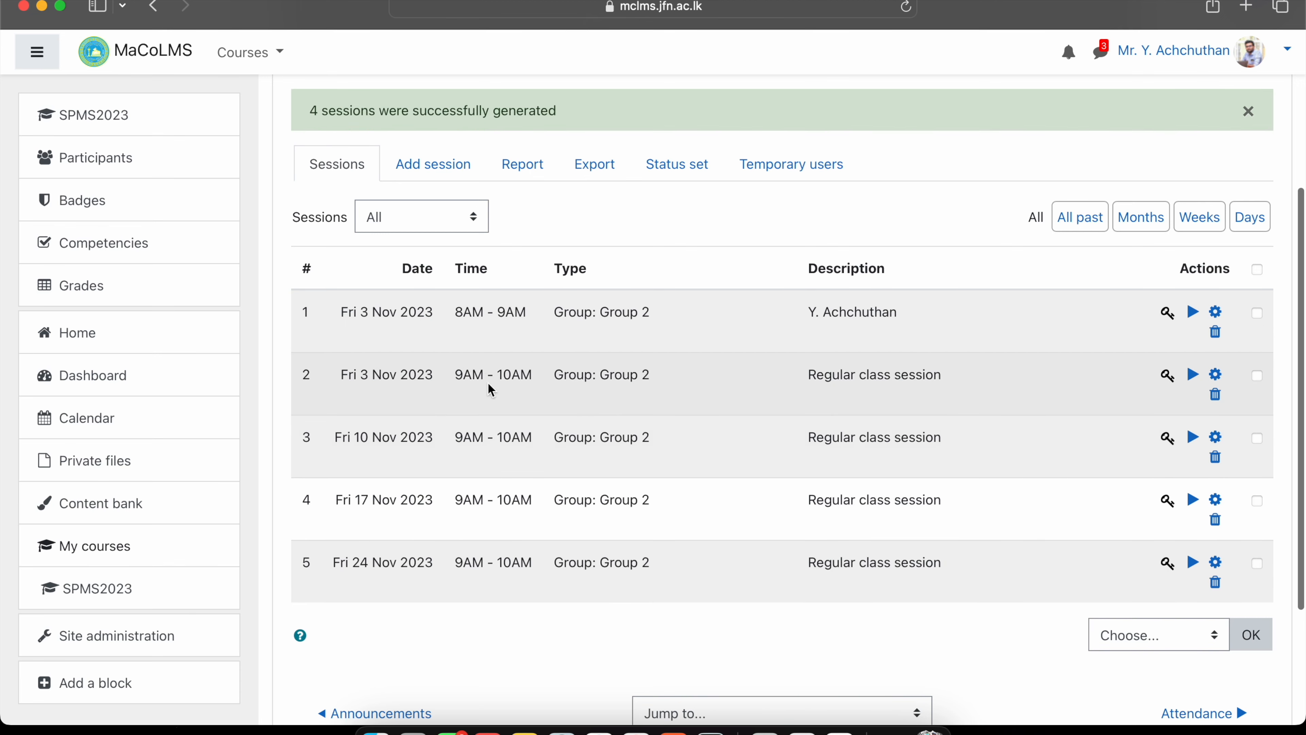
click(1168, 375)
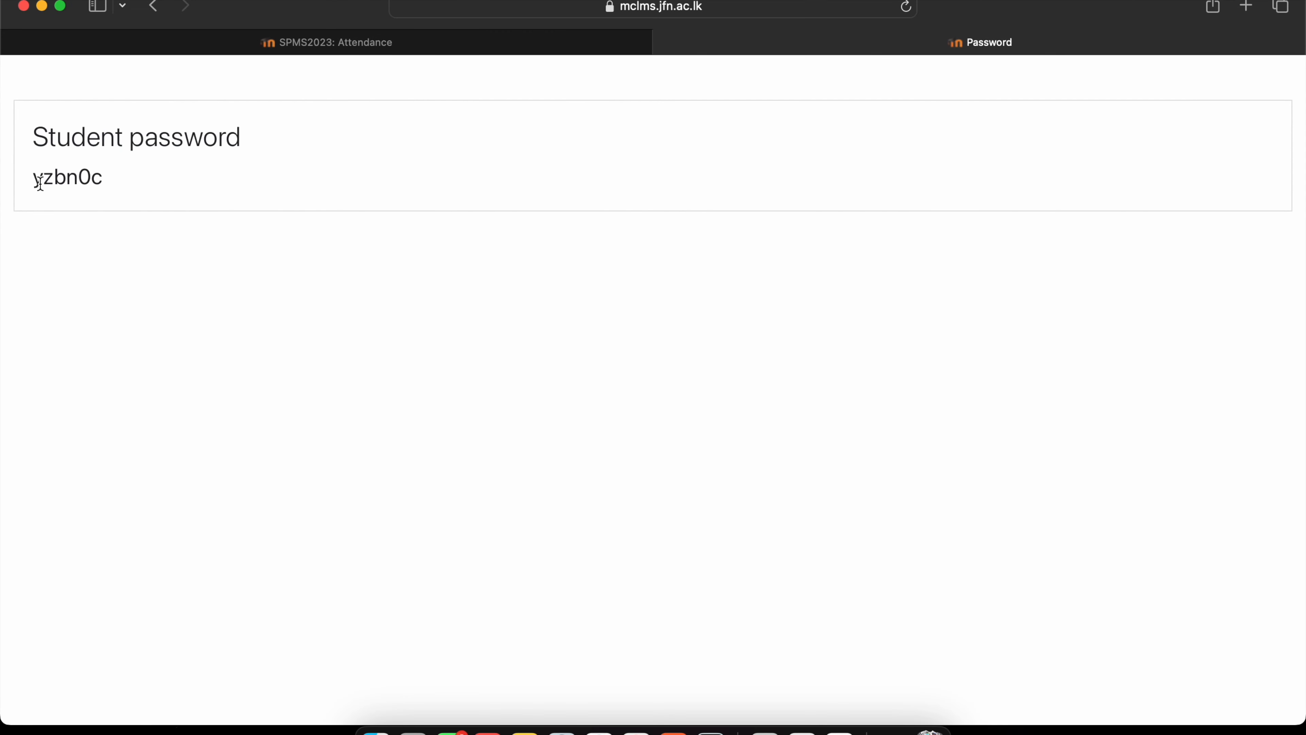
click(663, 41)
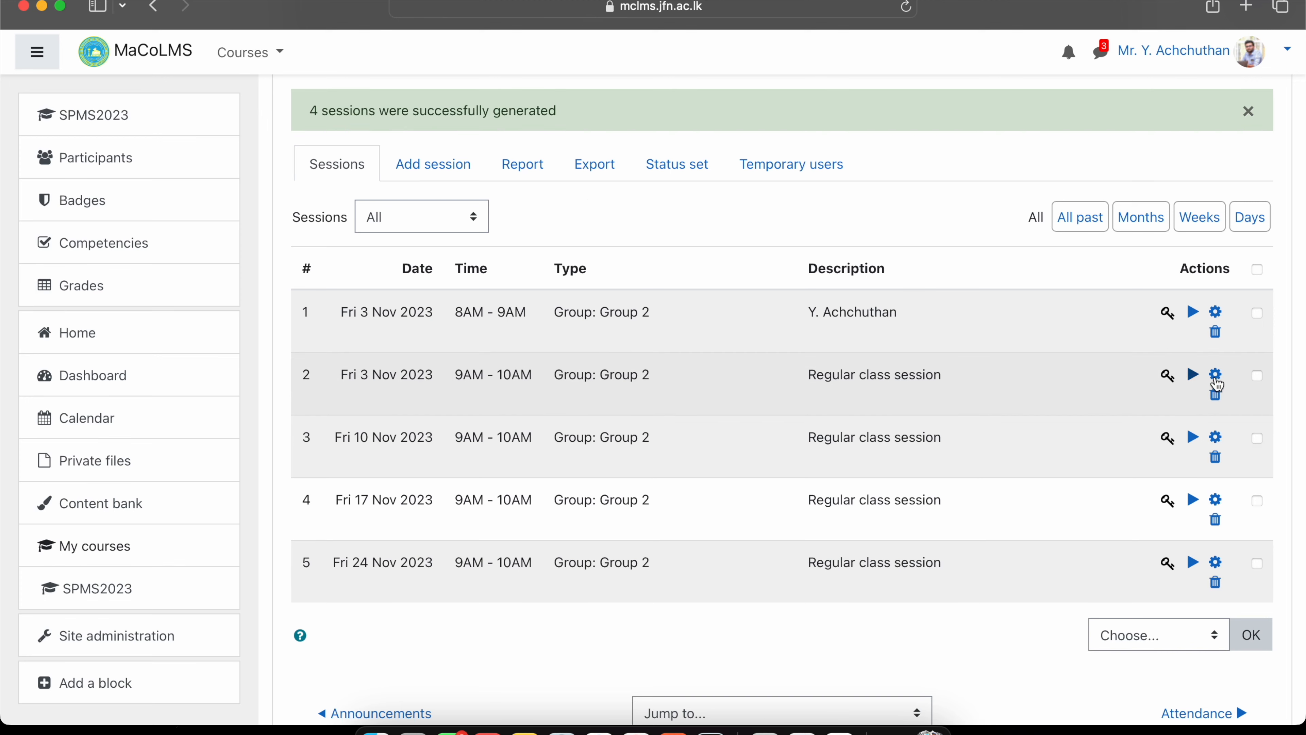
click(1219, 376)
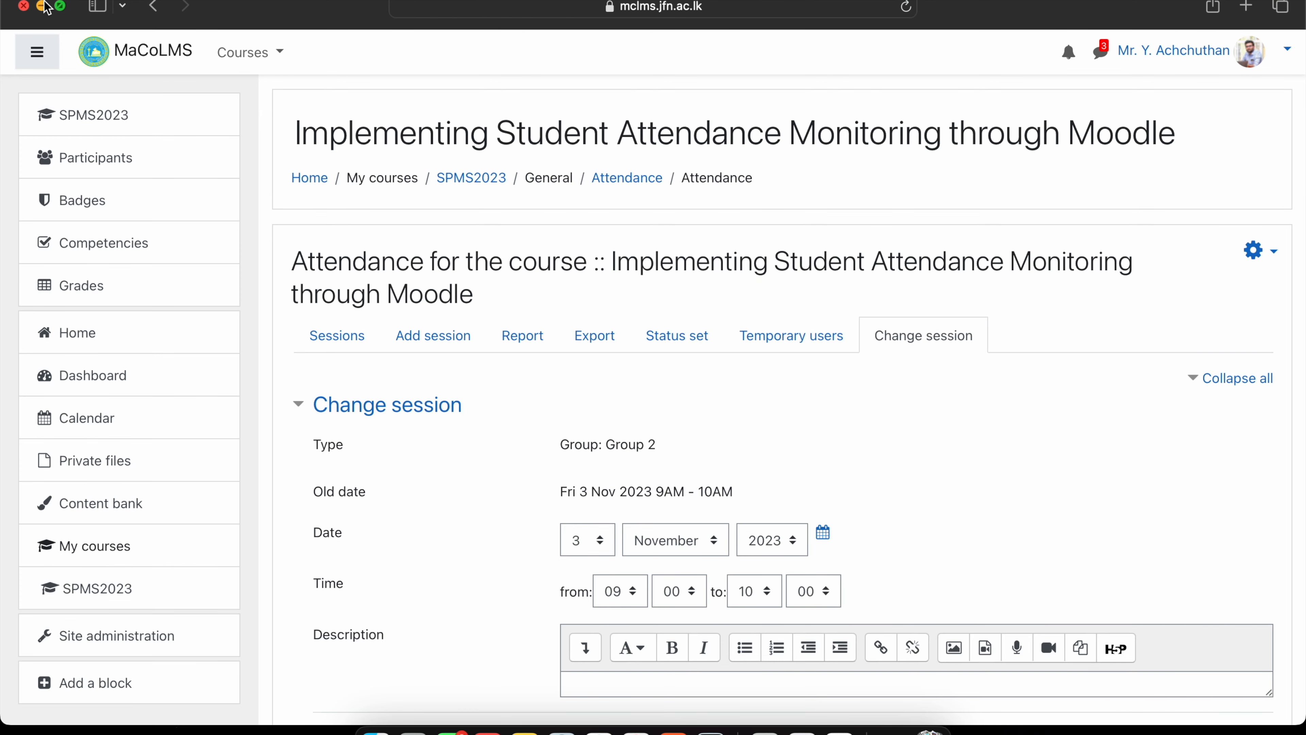
Replace session 2's student password with a new numeric code and save it.
click(153, 6)
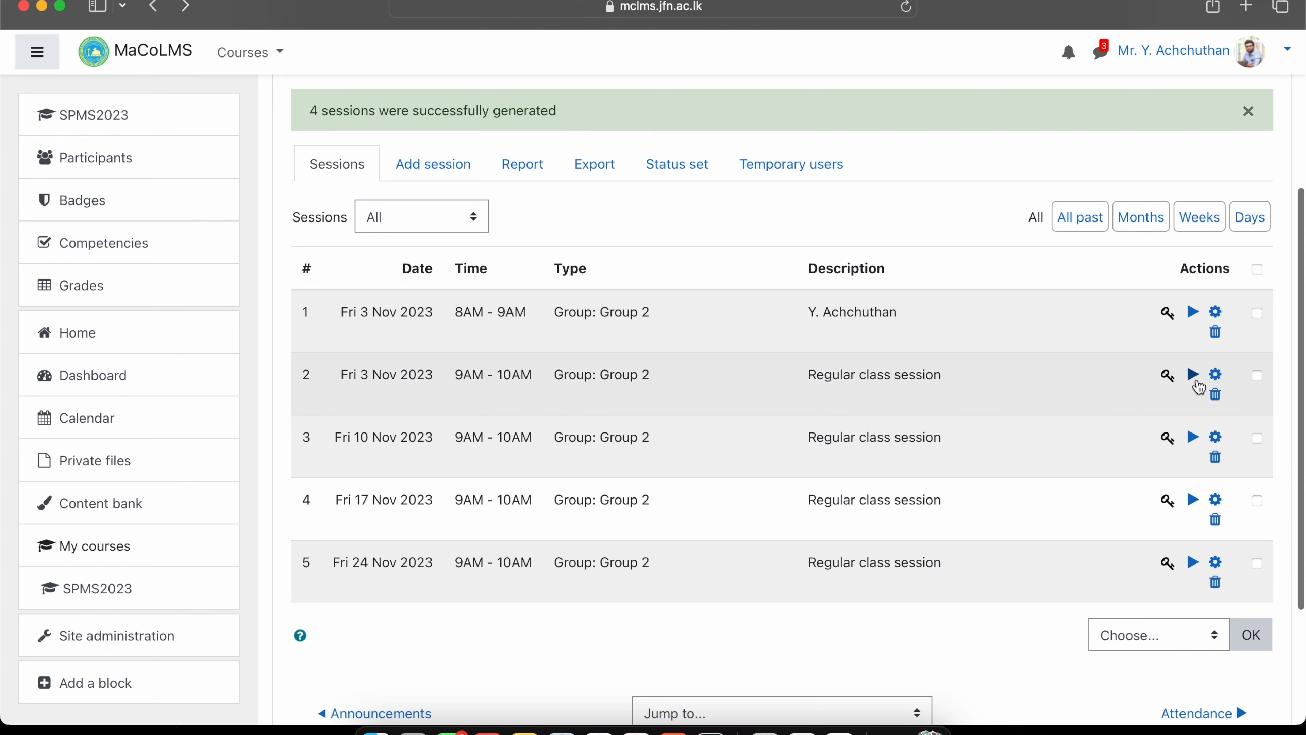
click(1216, 373)
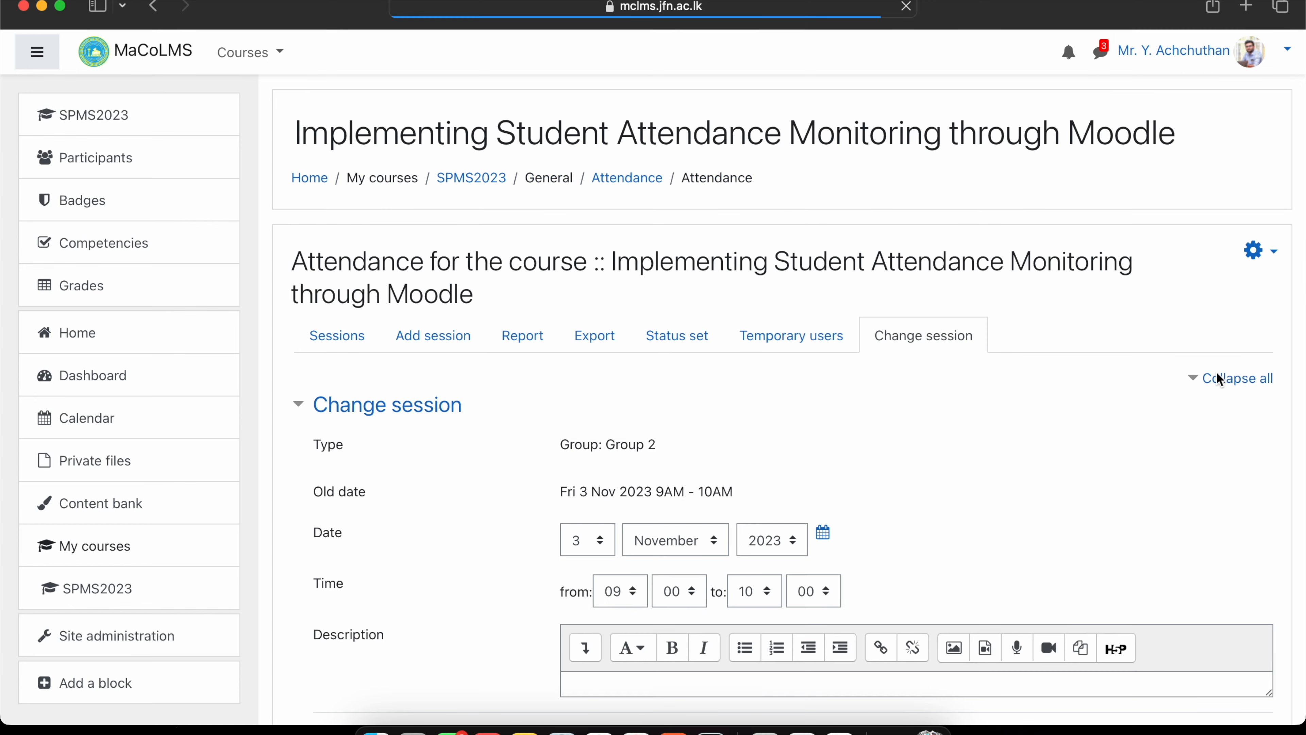
scroll(733, 435, down, 10)
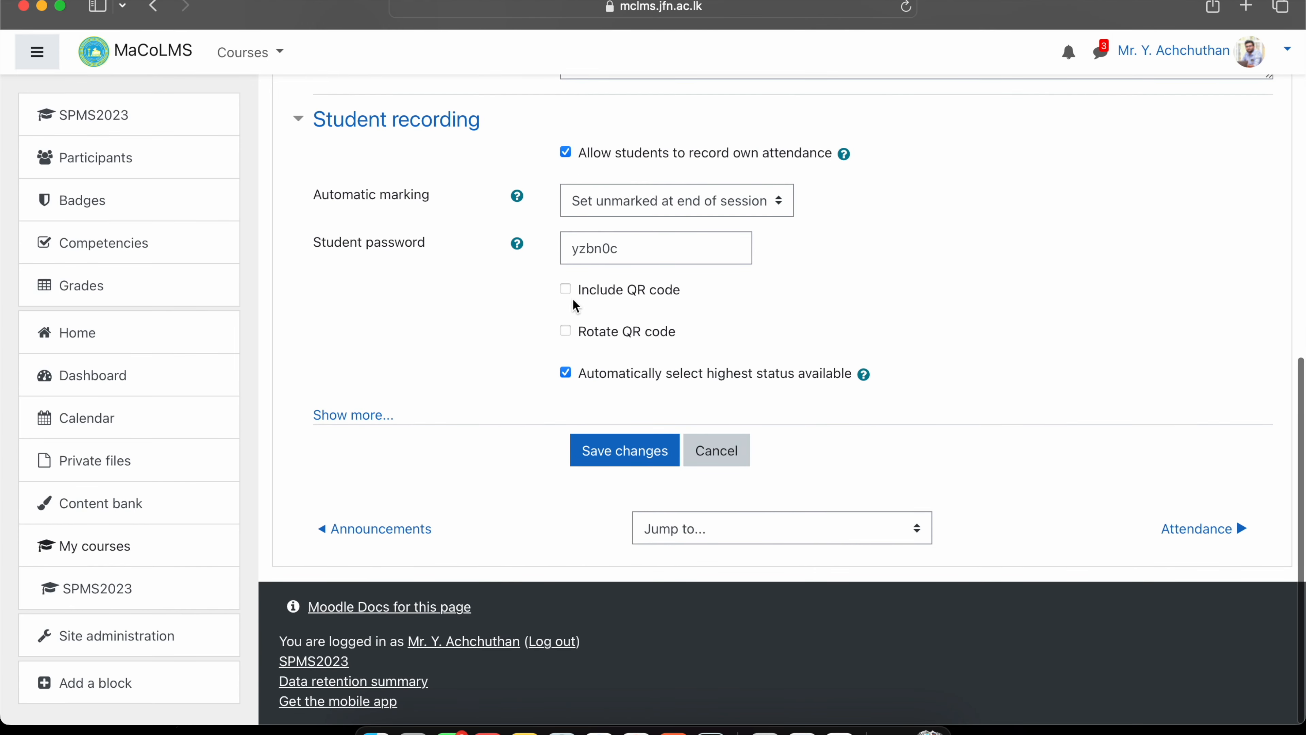
double_click(613, 249)
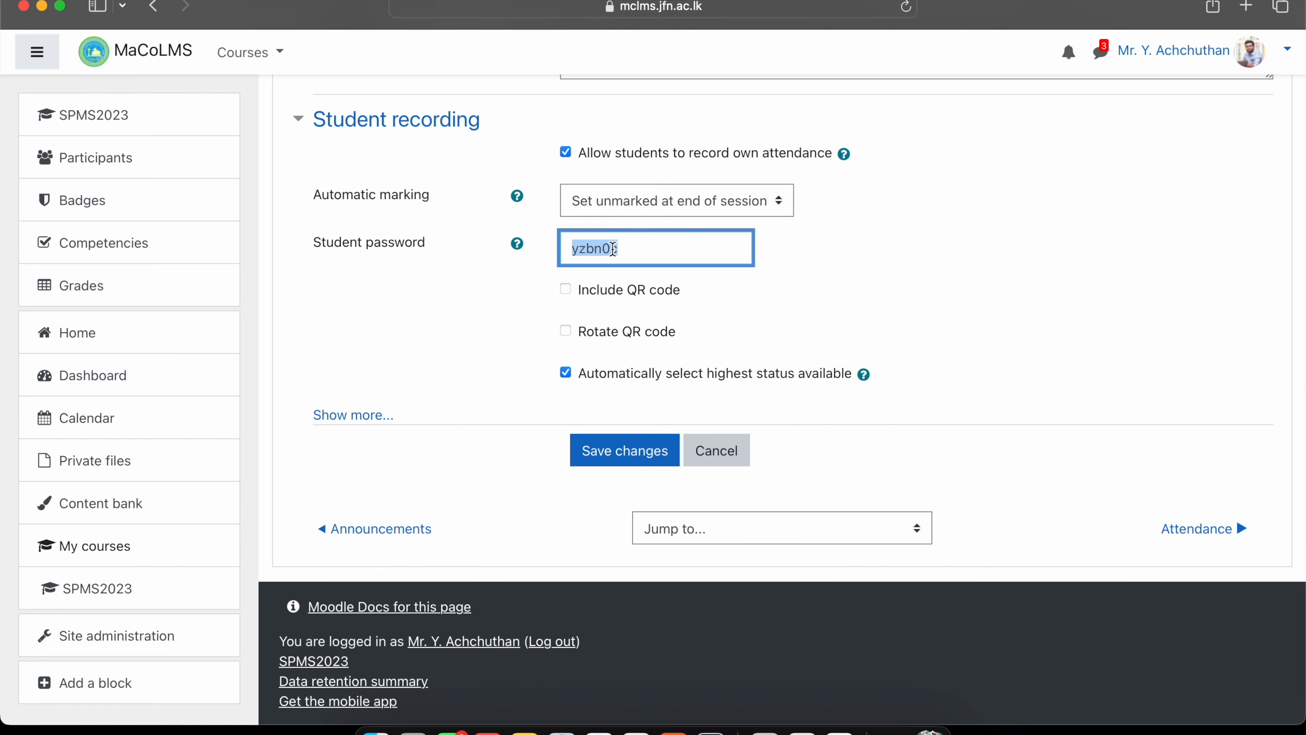
click(628, 454)
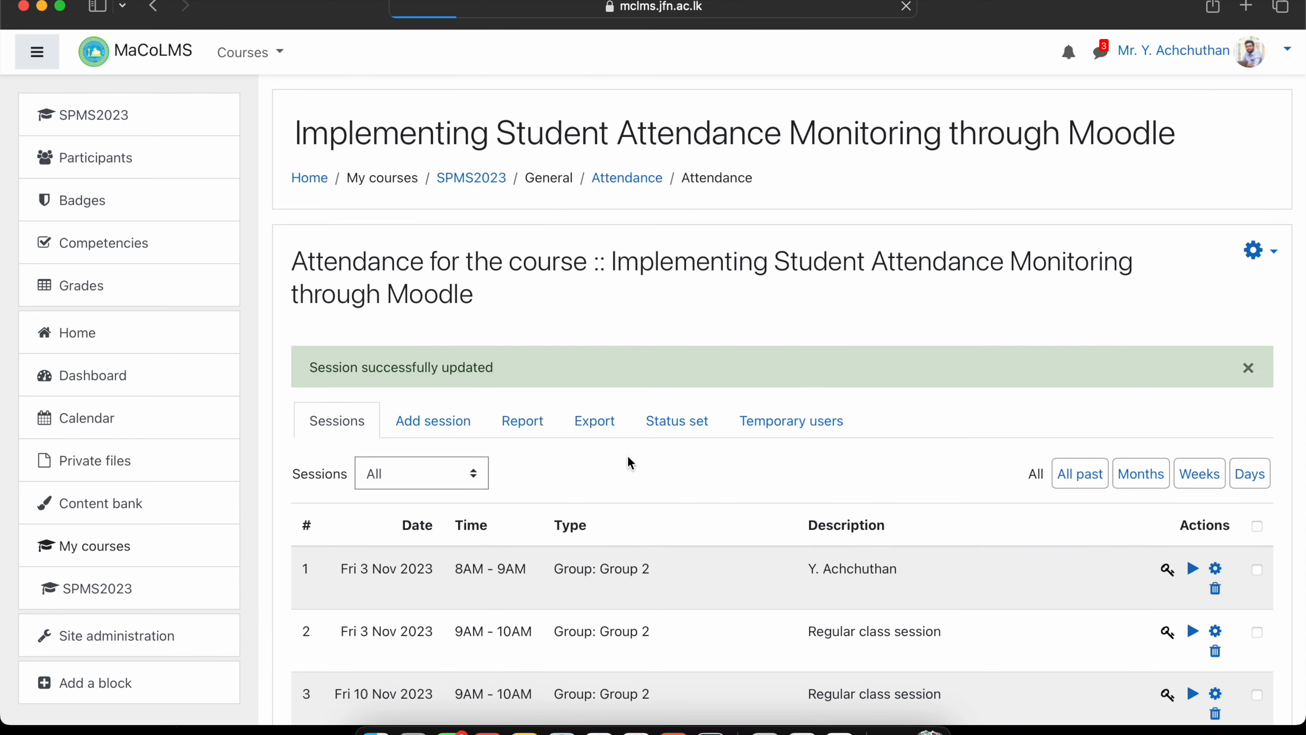
Replace session 3's student password with a new numeric code and save it.
scroll(627, 455, down, 5)
click(1214, 486)
scroll(595, 443, down, 12)
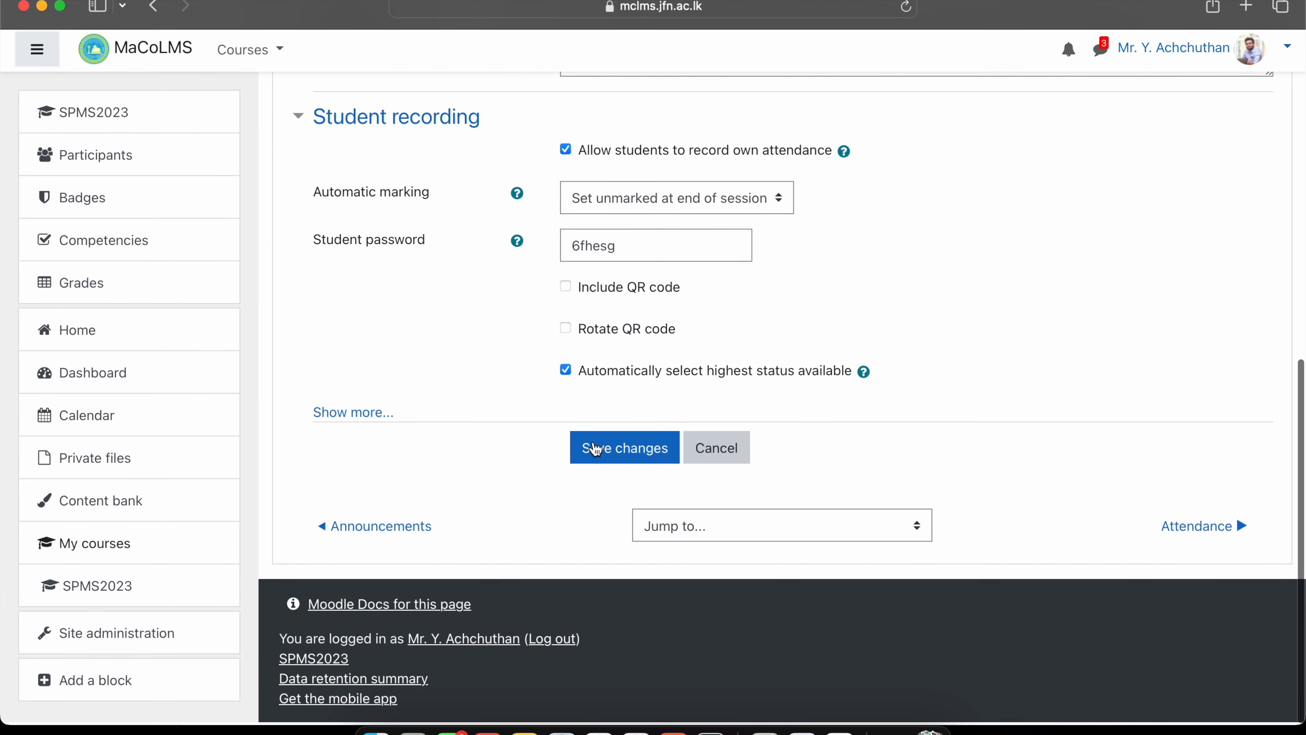
double_click(629, 255)
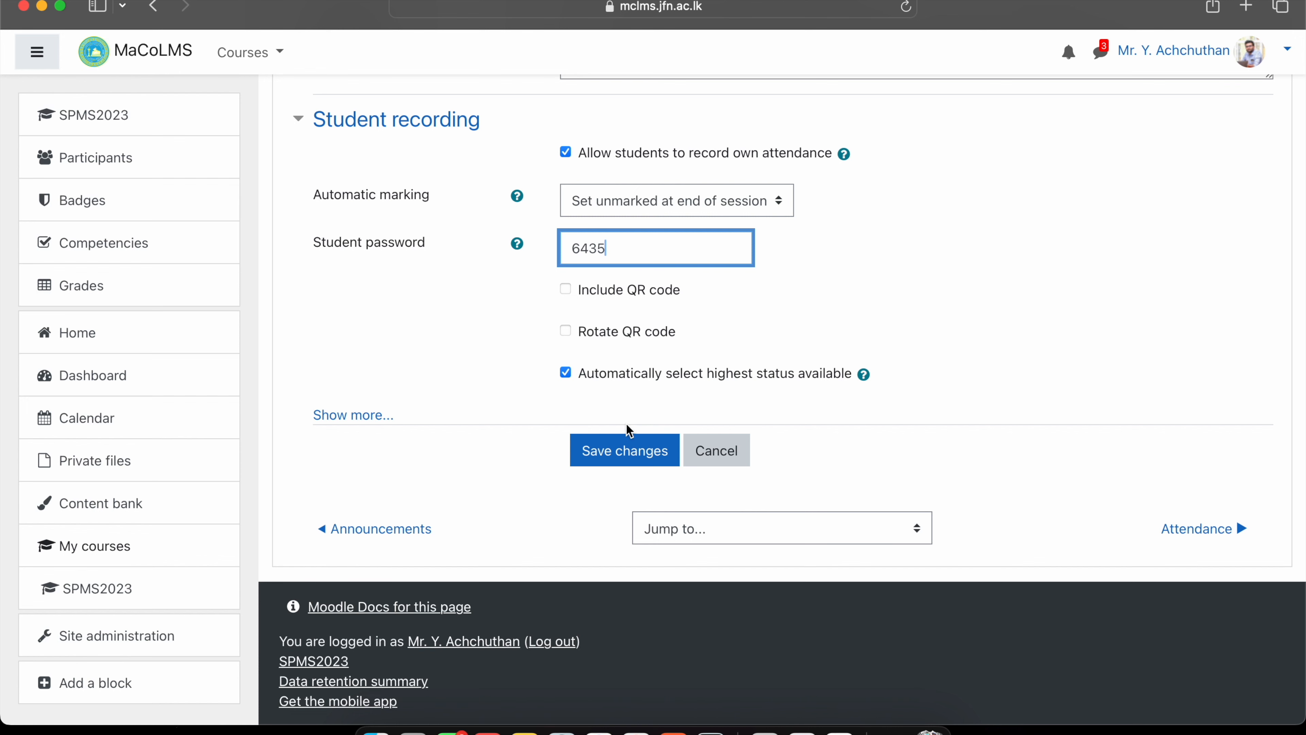
click(618, 448)
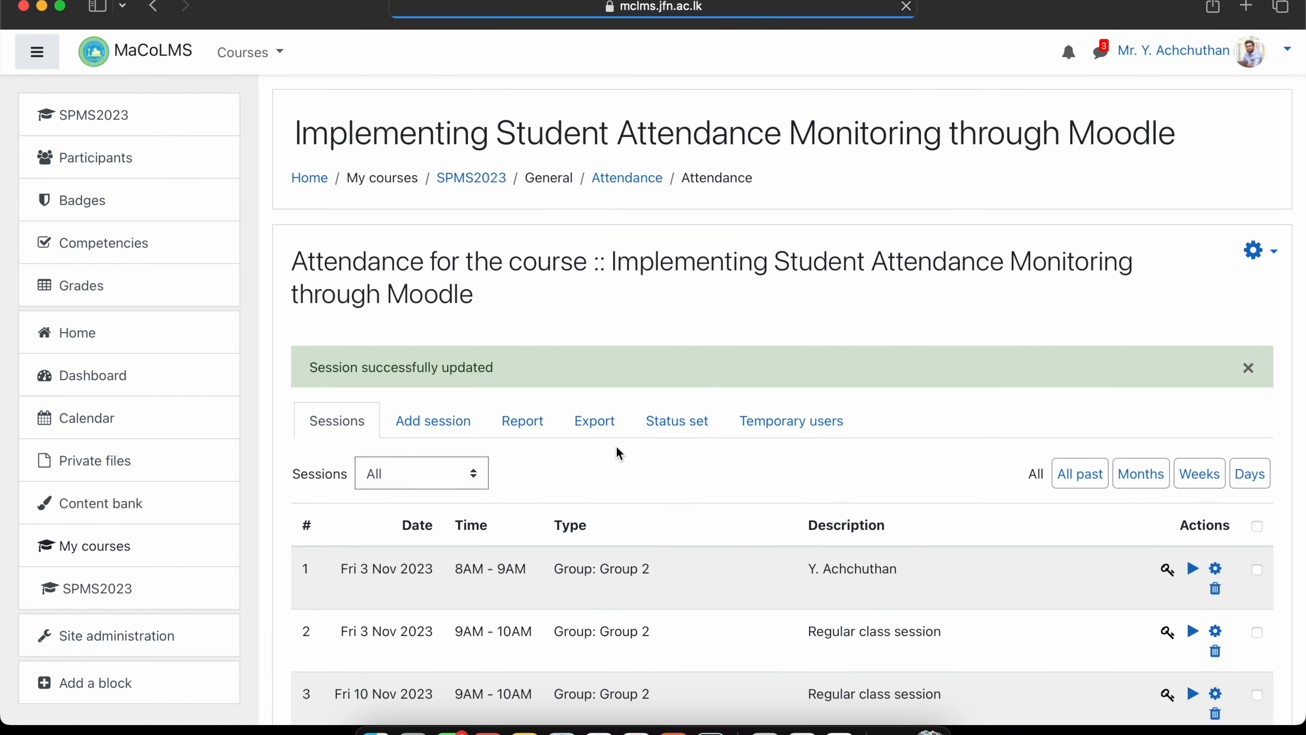
scroll(617, 444, down, 5)
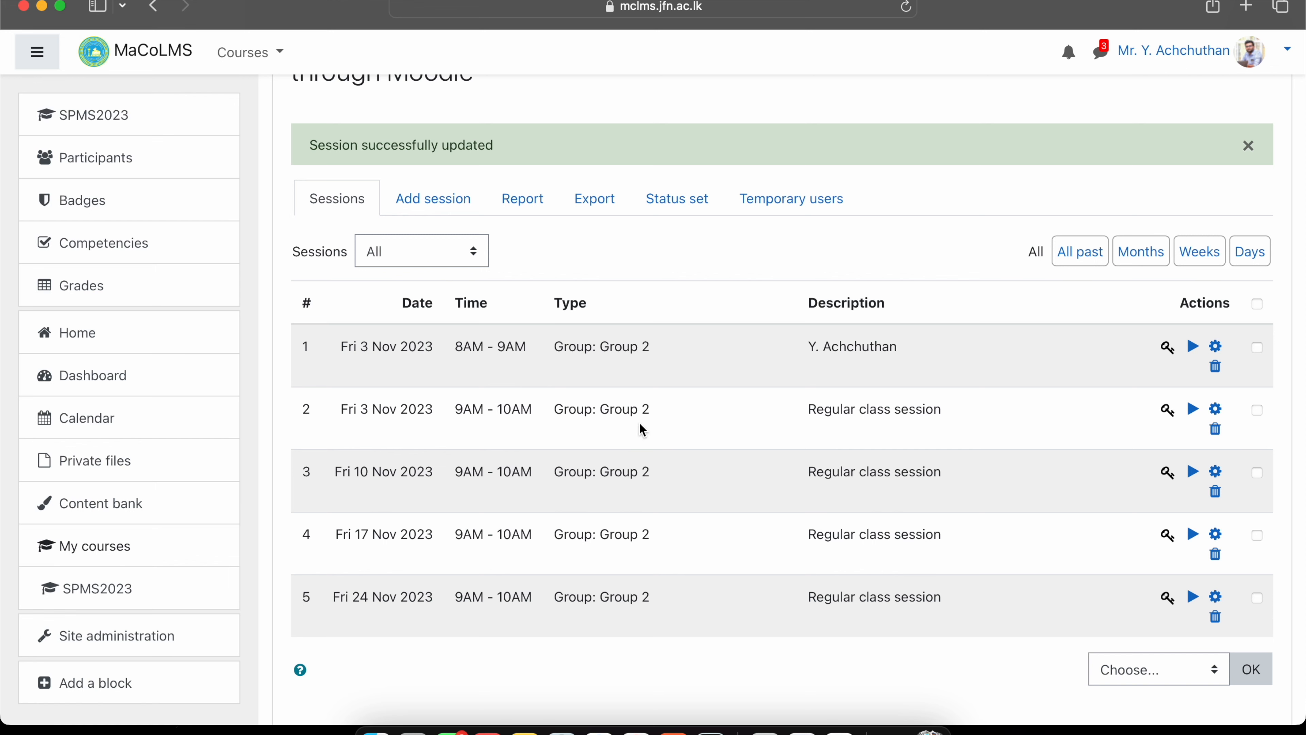
click(1169, 473)
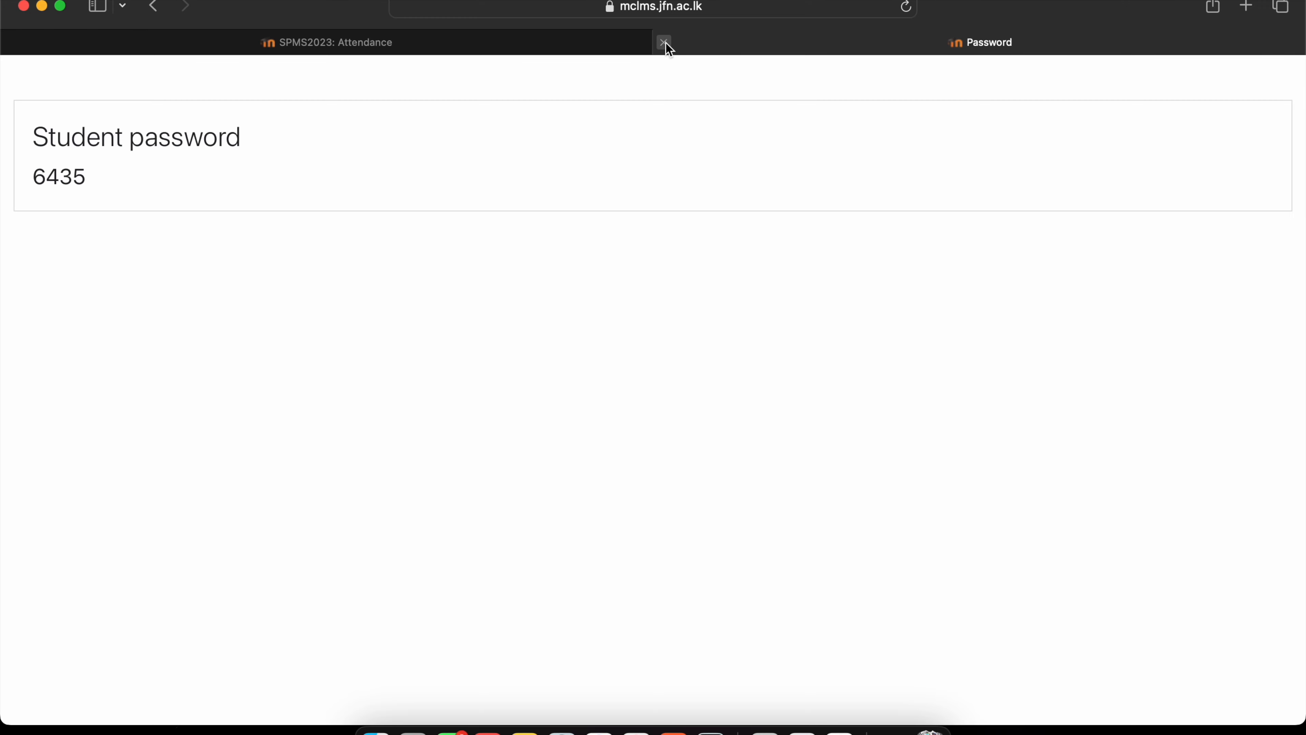
click(664, 42)
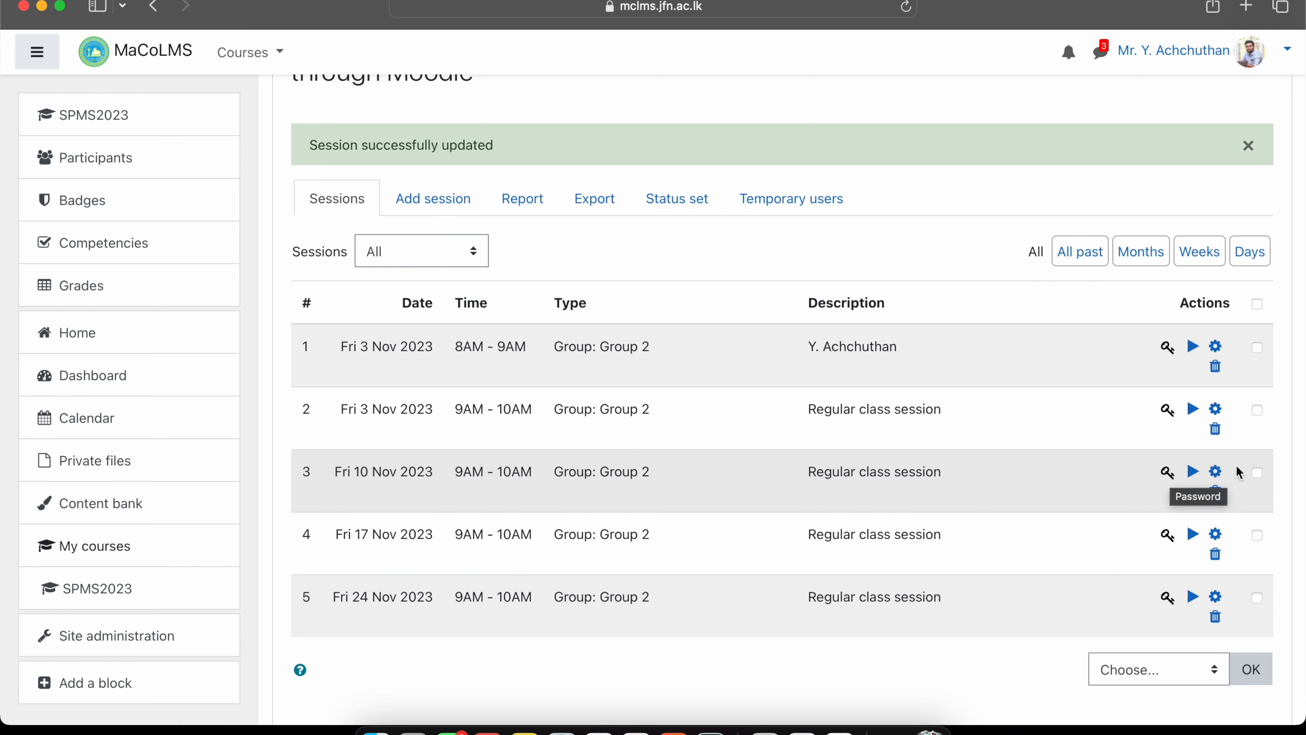
Clear the Fri 10 Nov 2023 session's student password, enter a new numeric one, and save.
click(1219, 472)
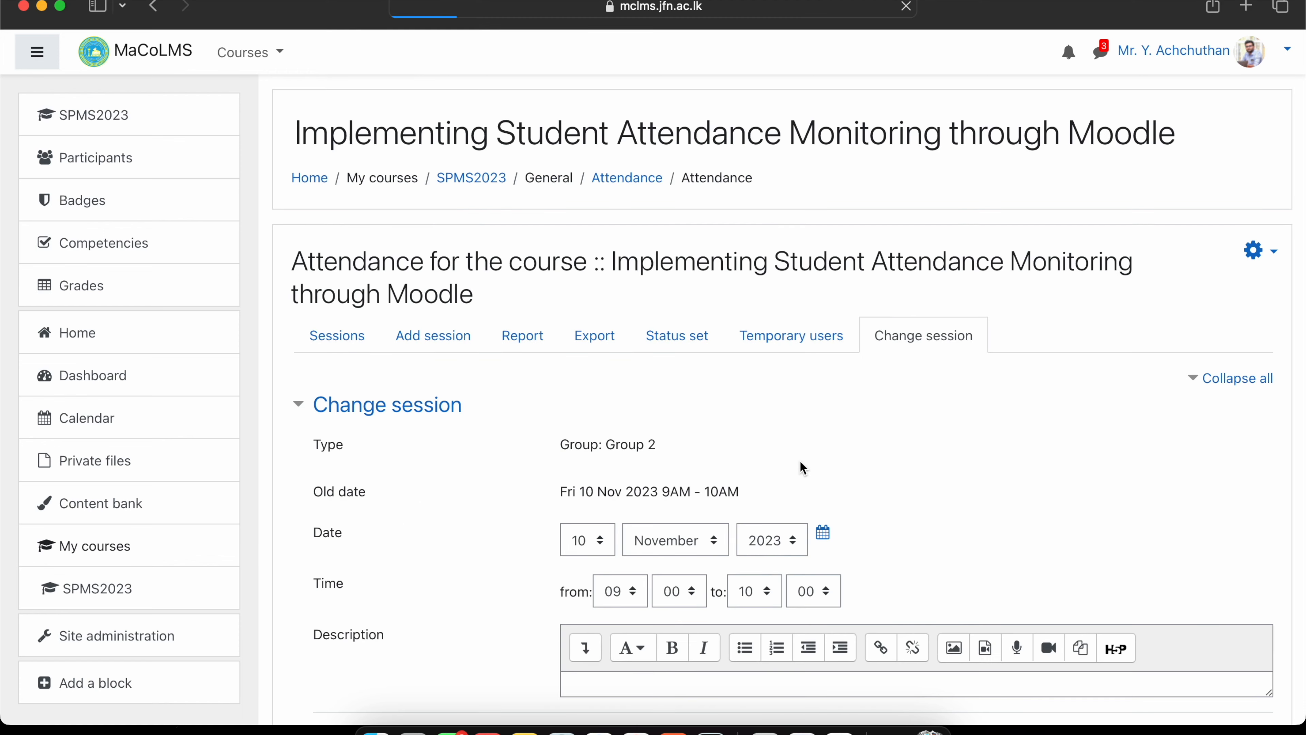
scroll(802, 467, down, 15)
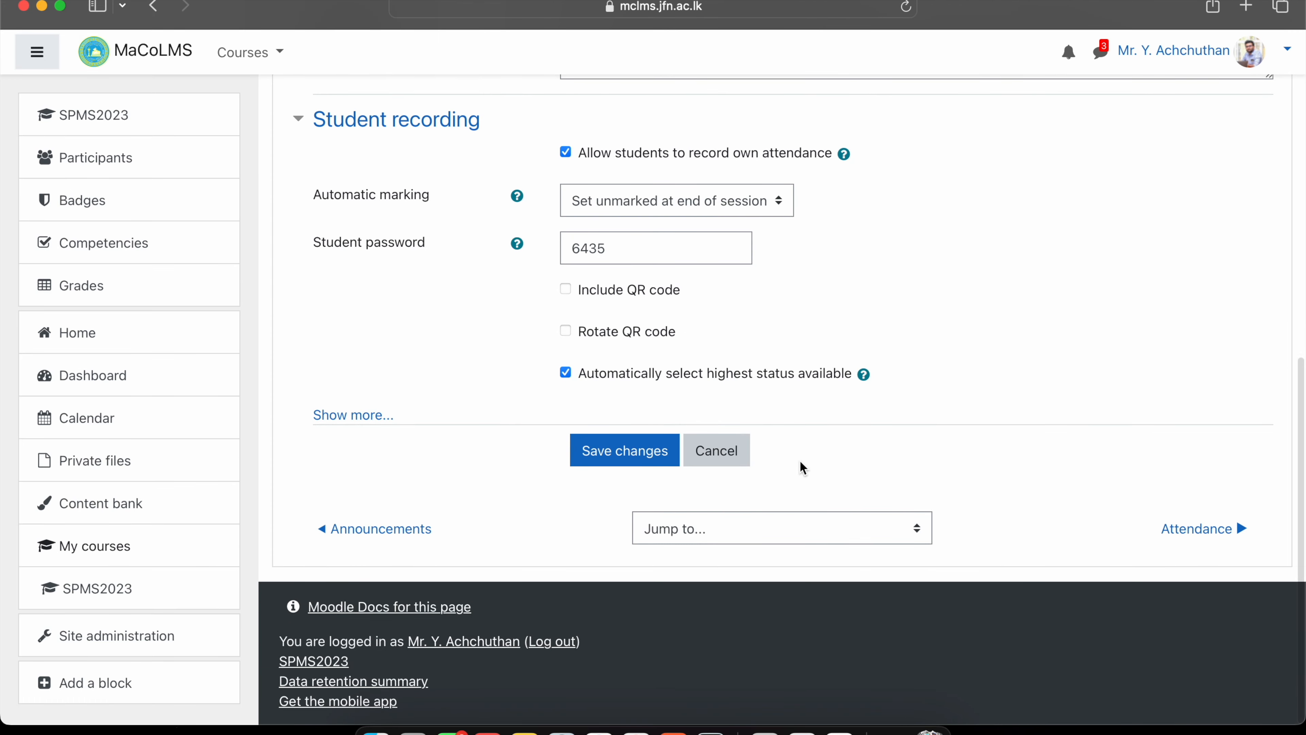
click(617, 248)
key(BackSpace)
key(BackSpace)
key(BackSpace)
key(BackSpace)
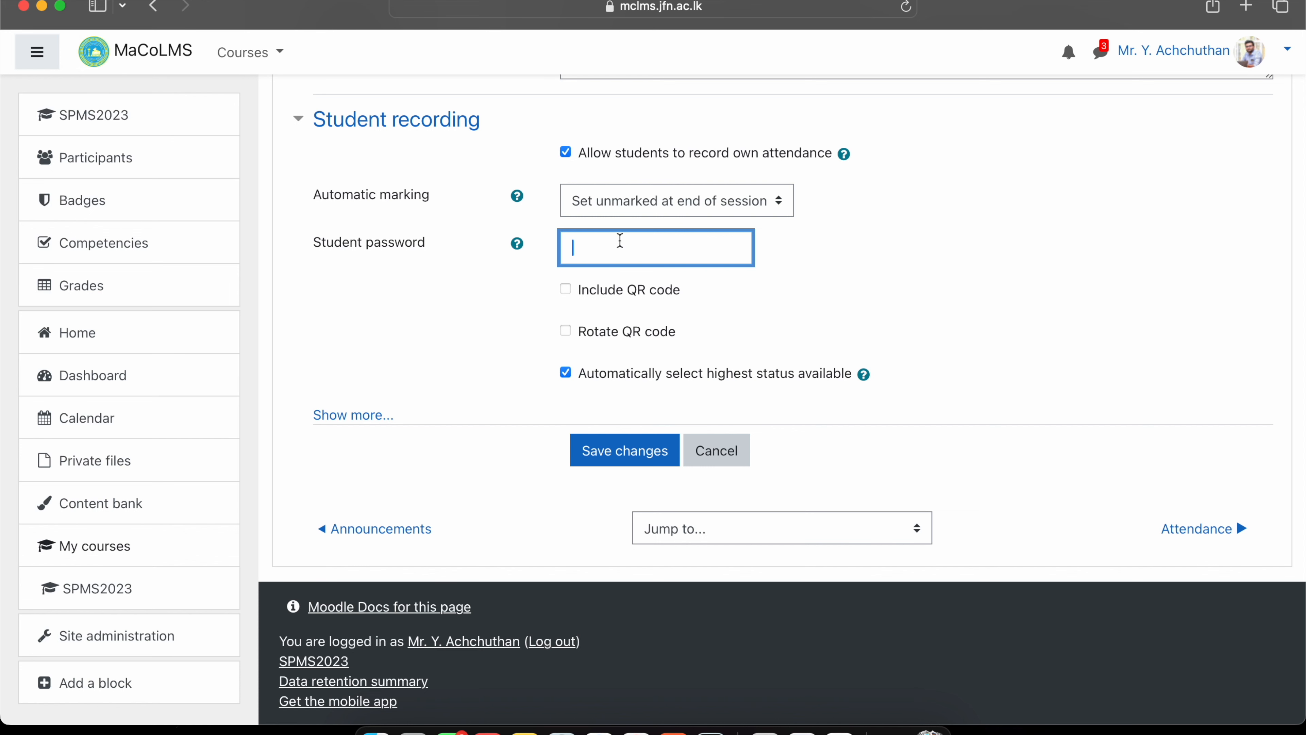
click(598, 452)
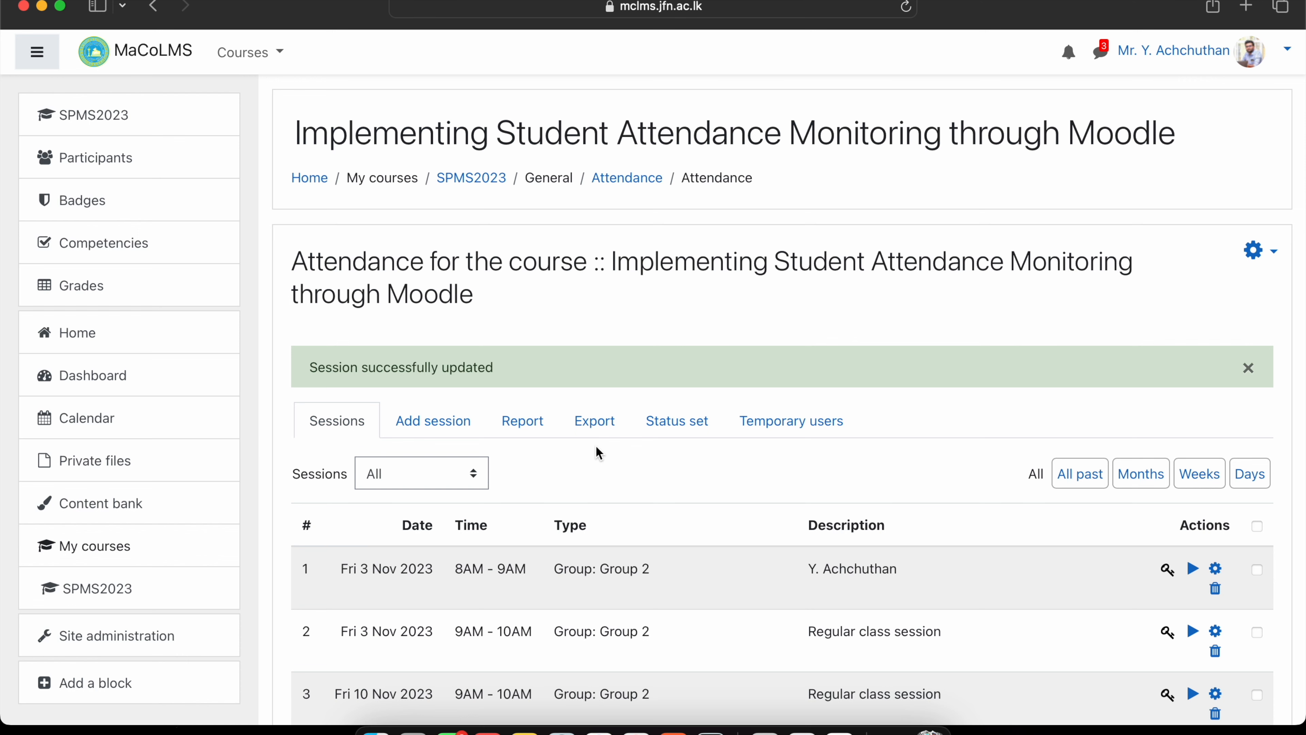
scroll(596, 447, down, 5)
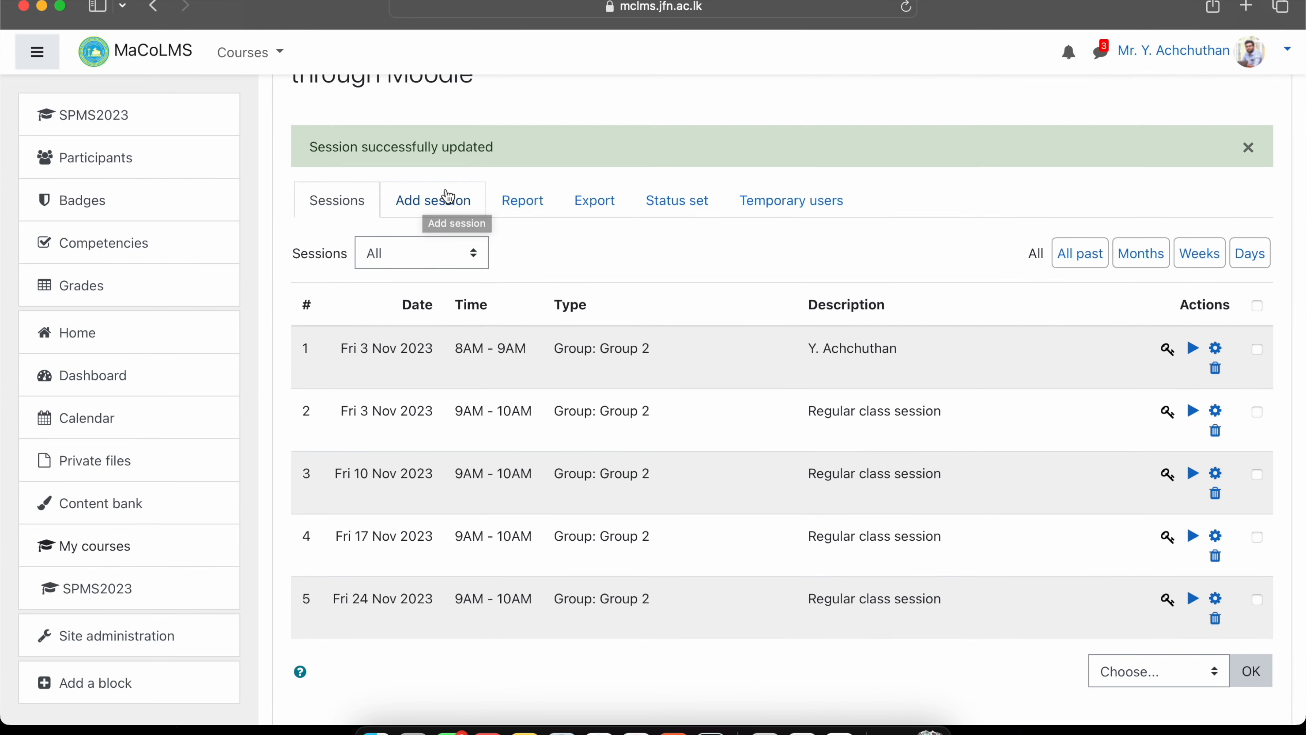
Start a new Group 1 session on 3 November 2023 from 11:00 to 12:00.
click(447, 194)
scroll(538, 281, down, 2)
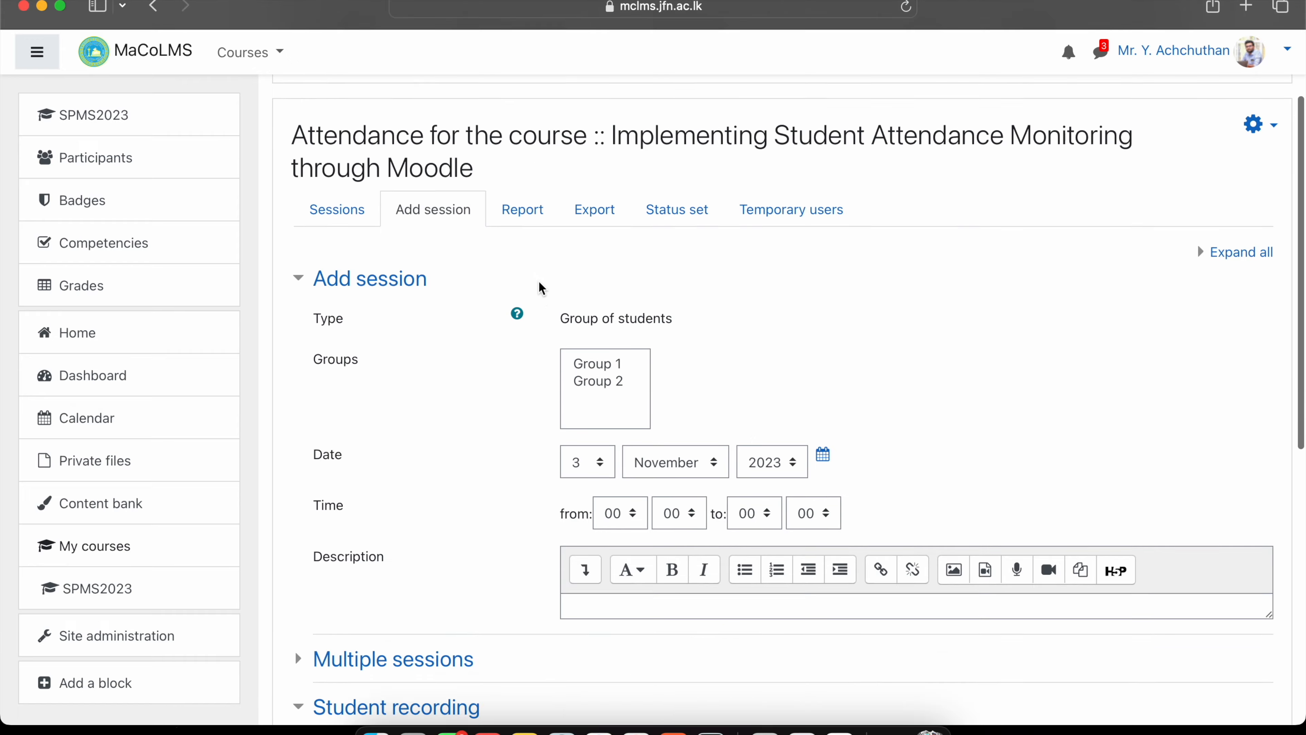
scroll(539, 281, down, 1)
click(602, 365)
click(596, 346)
scroll(602, 350, down, 5)
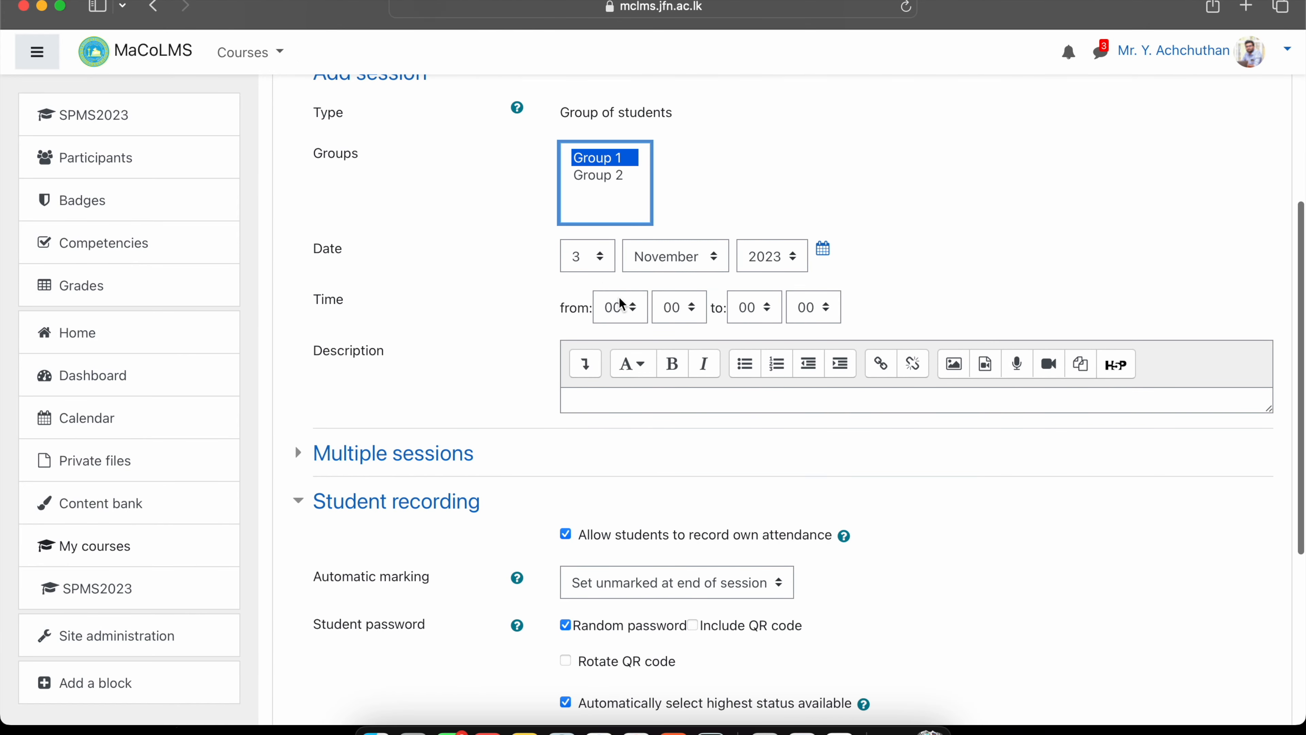
click(620, 307)
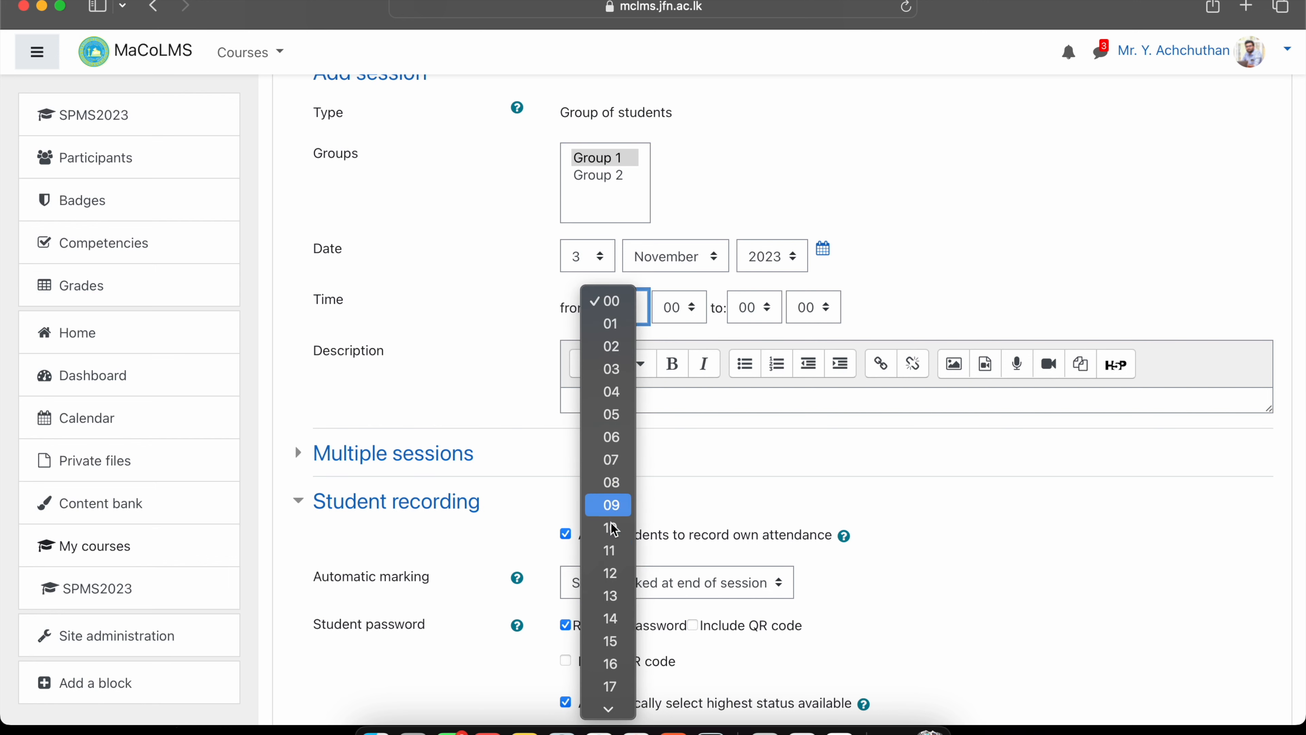
click(610, 550)
click(751, 308)
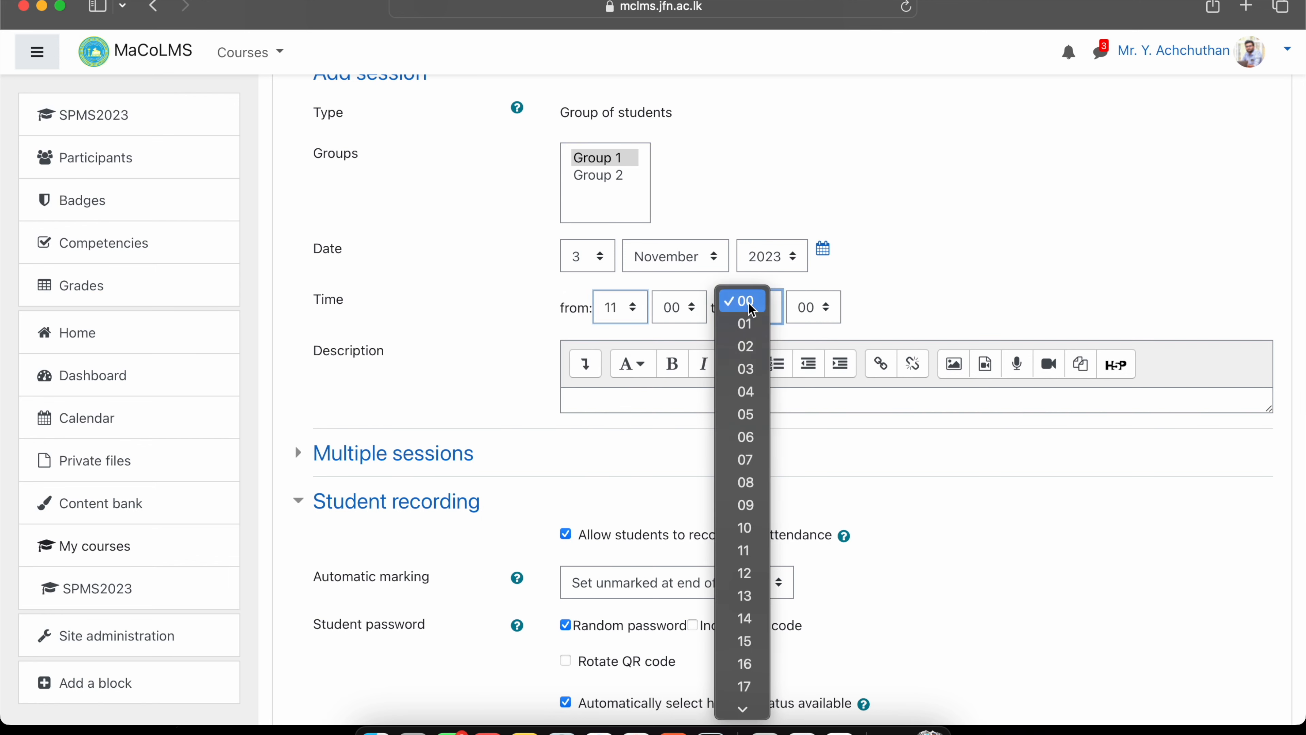
click(744, 572)
scroll(740, 573, down, 5)
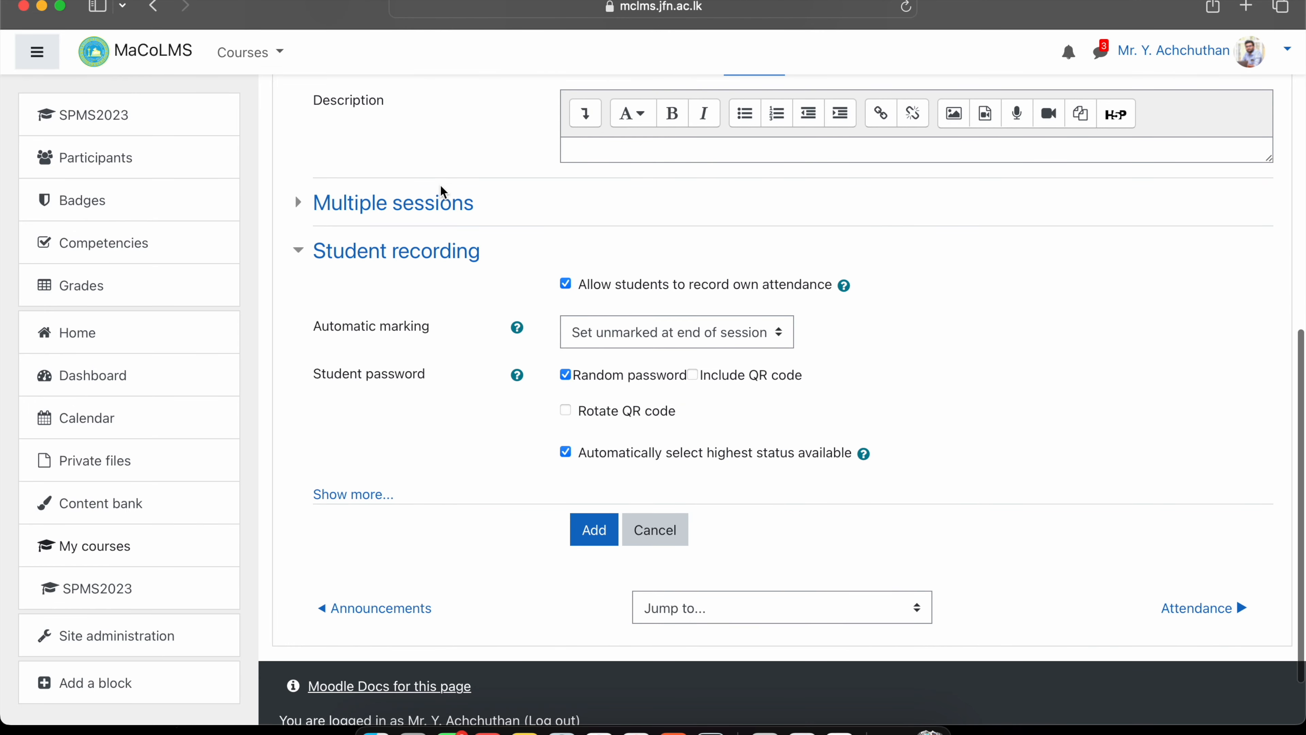
Repeat the Group 1 session every Friday until 30 November 2023 with rotating QR code, and add it.
click(406, 202)
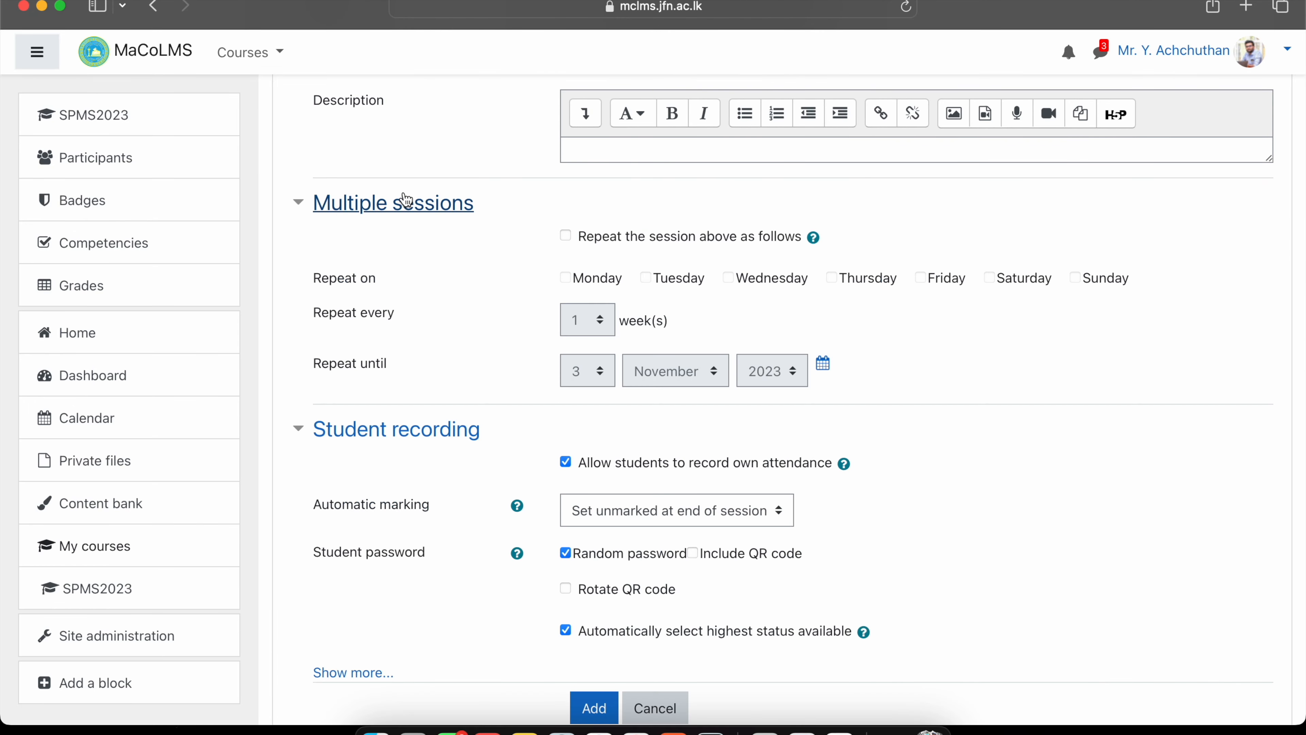
click(566, 236)
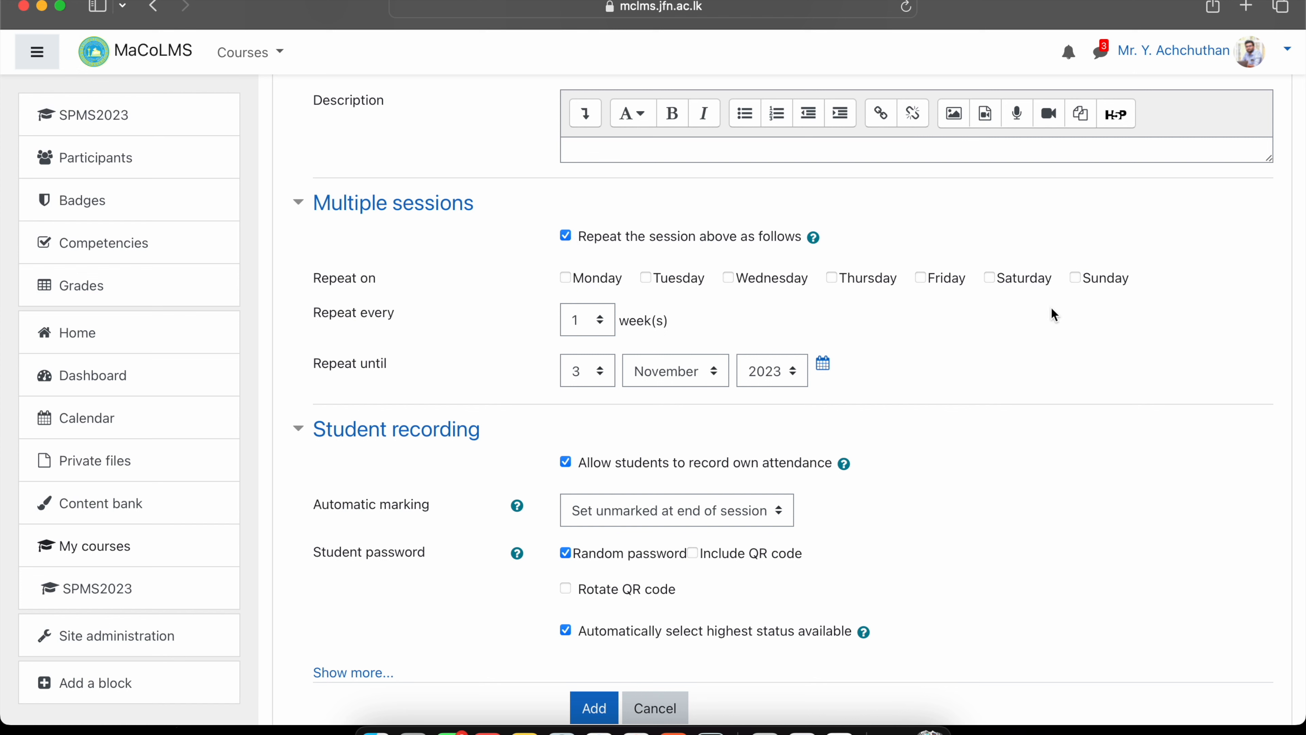
click(921, 278)
click(597, 371)
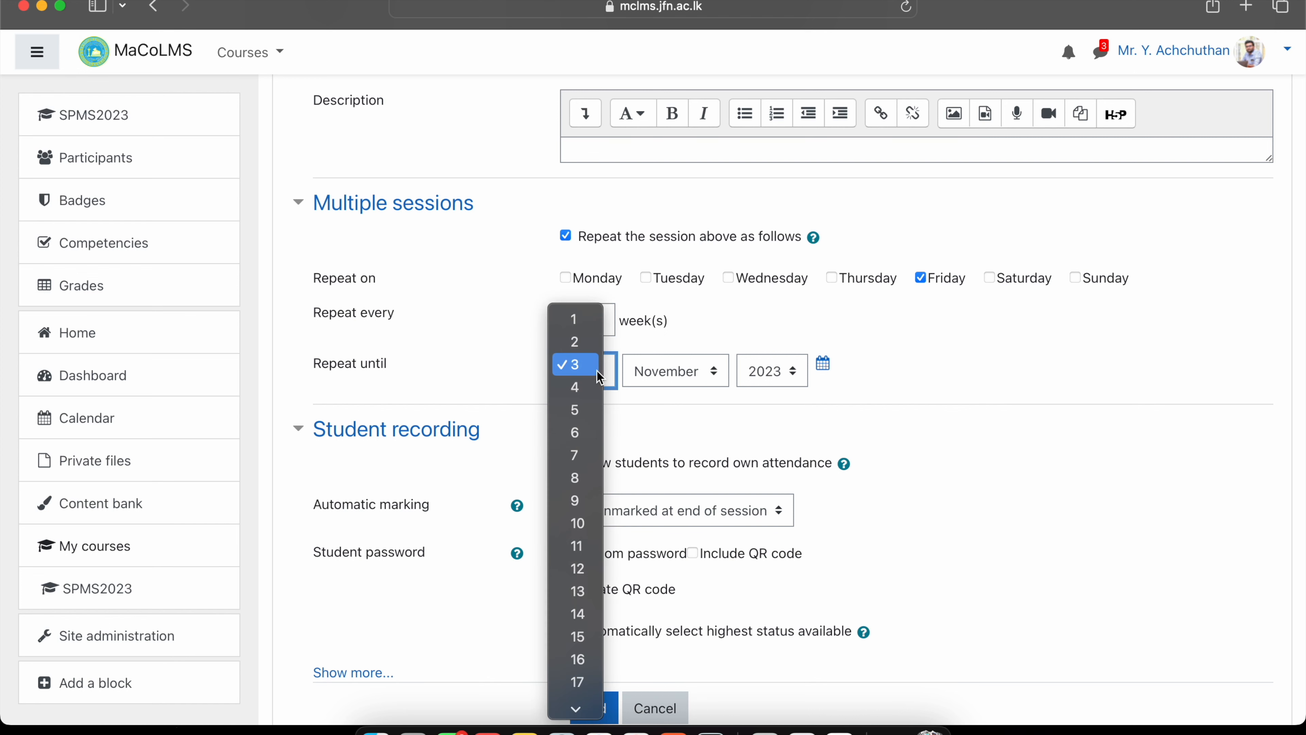
scroll(596, 369, down, 5)
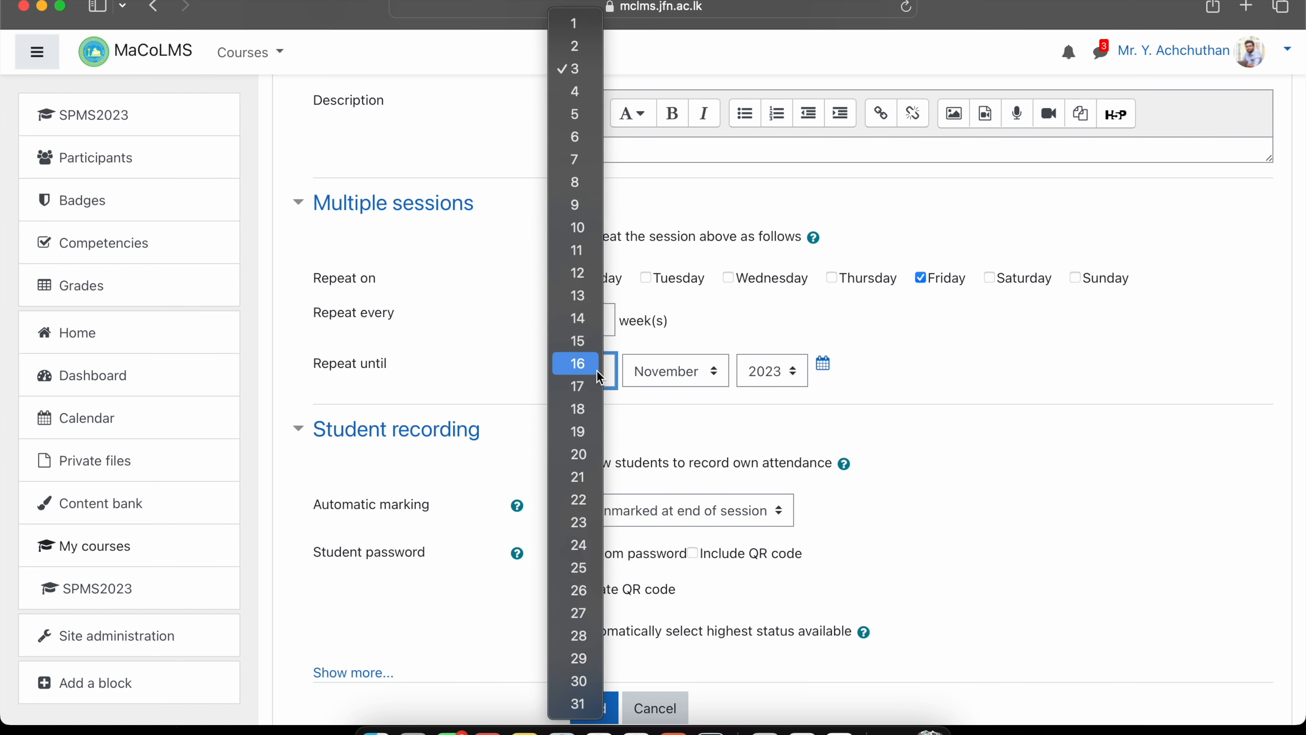
click(579, 680)
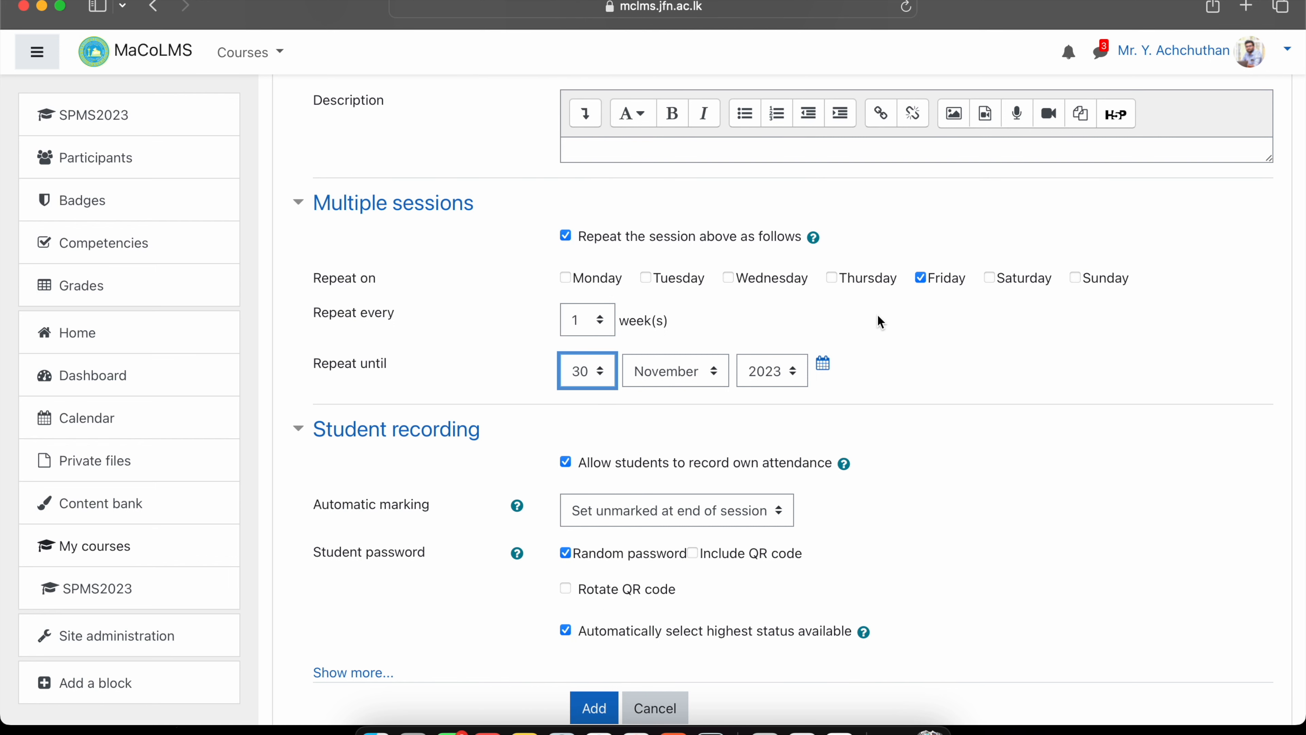
scroll(877, 313, up, 3)
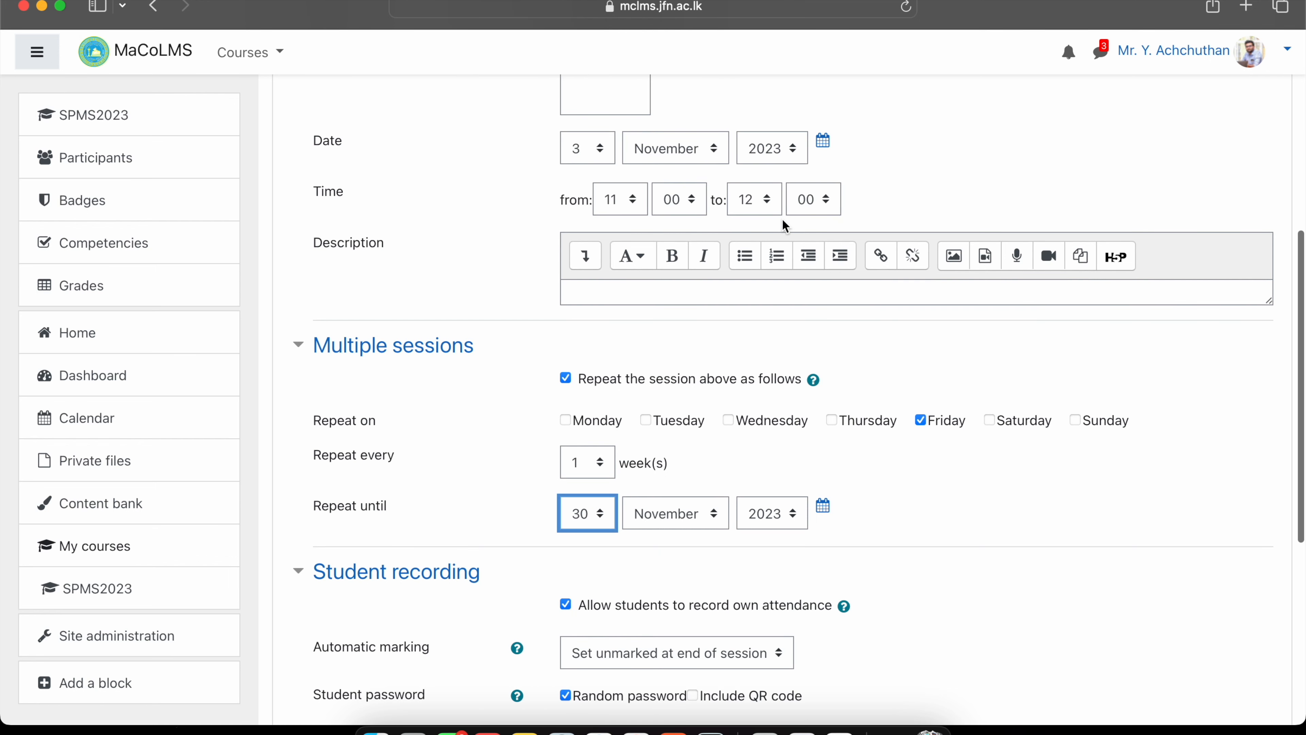
scroll(782, 219, down, 3)
scroll(726, 479, down, 3)
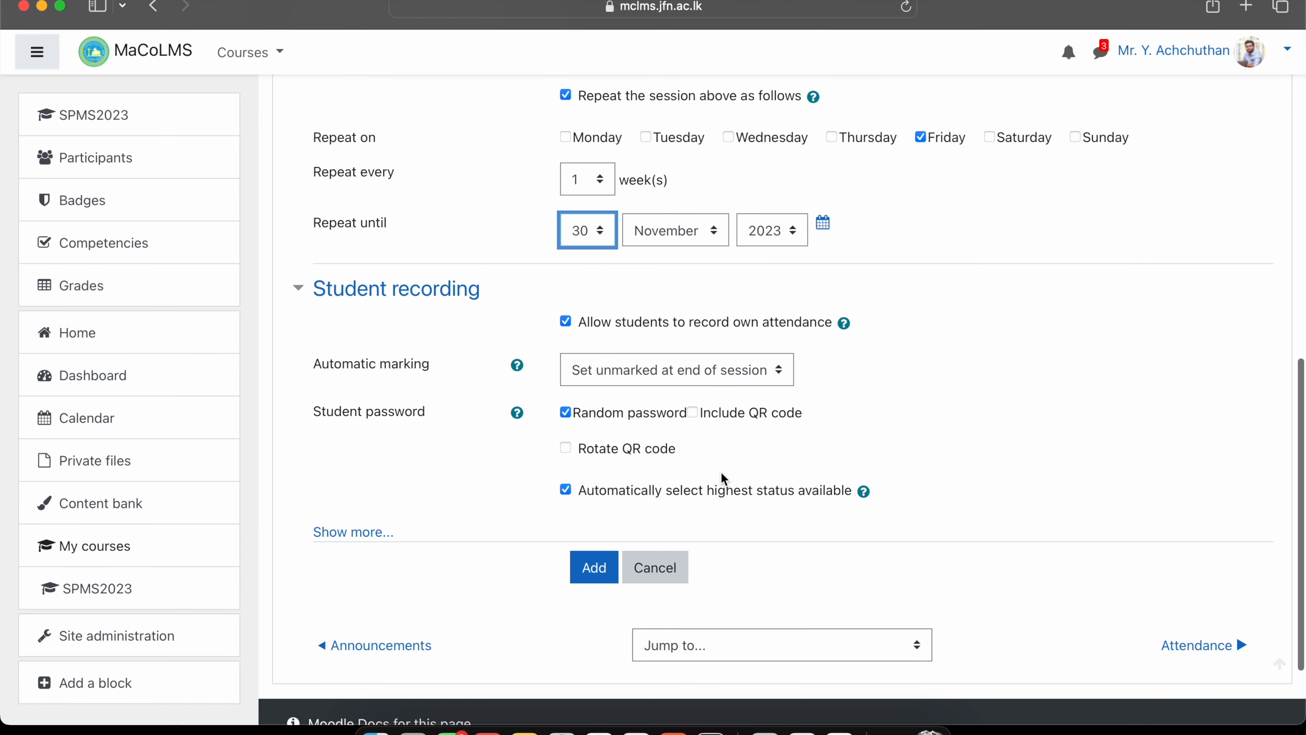
click(565, 448)
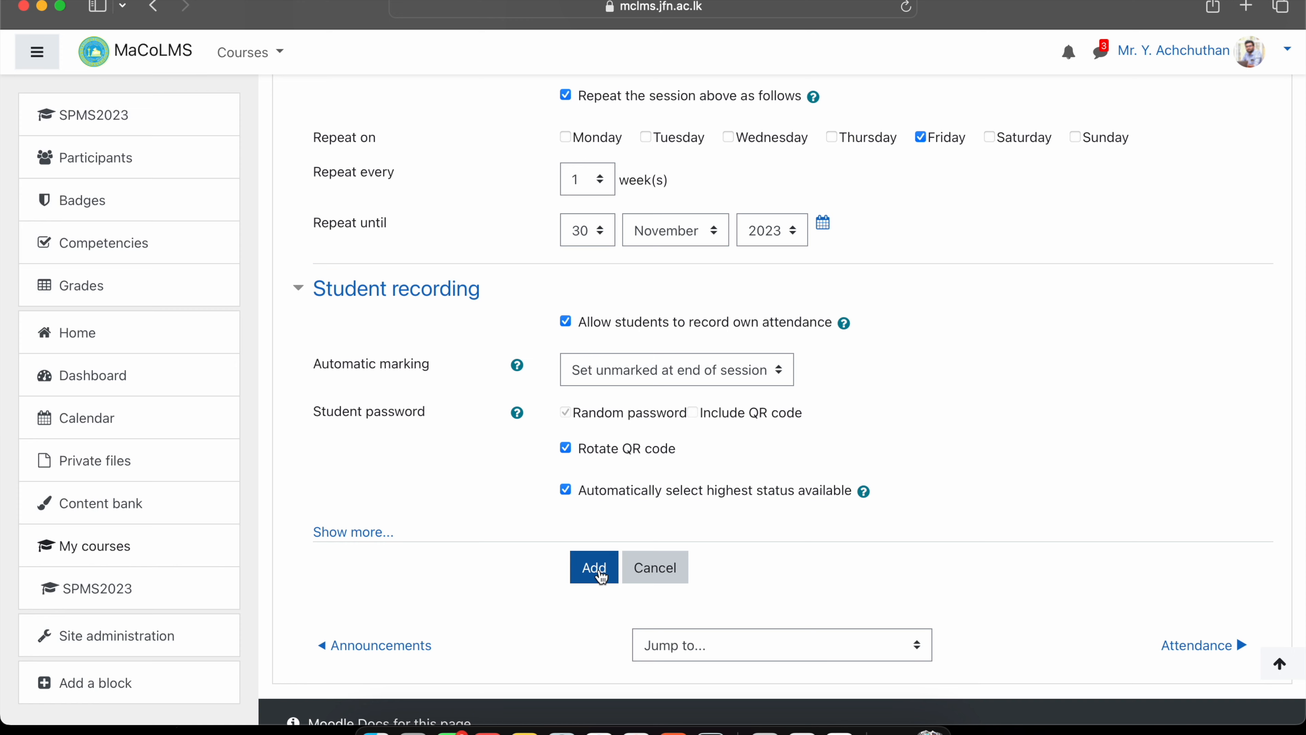
click(600, 574)
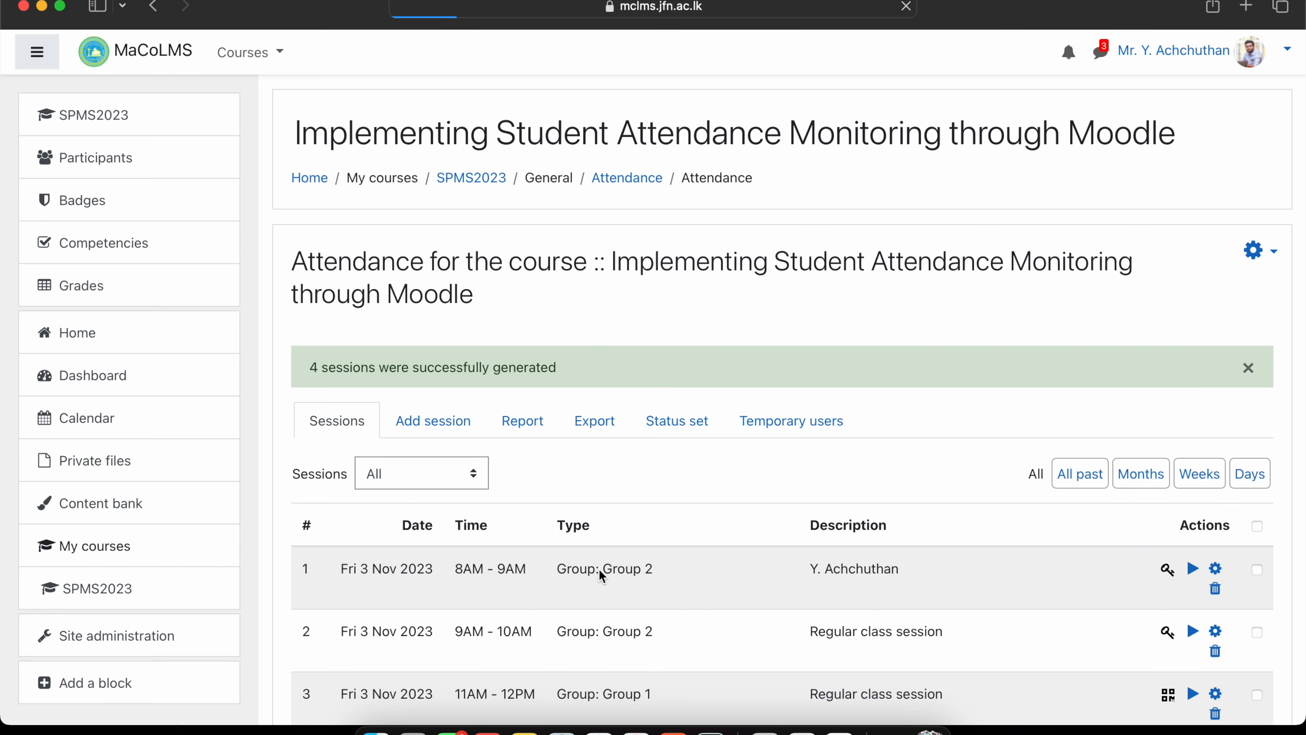
Show the rotating password and QR code for session 3, Fri 3 Nov 11AM–12PM.
scroll(600, 571, down, 10)
scroll(599, 572, up, 5)
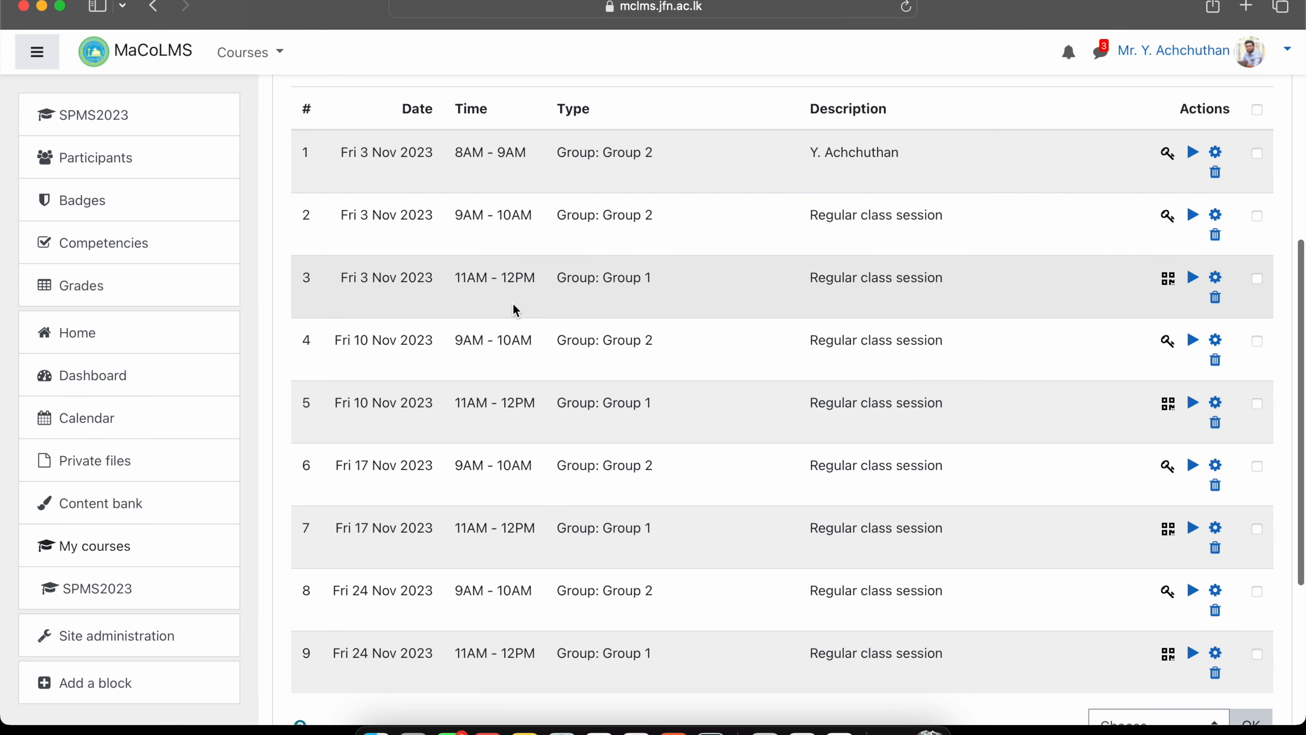
triple_click(510, 280)
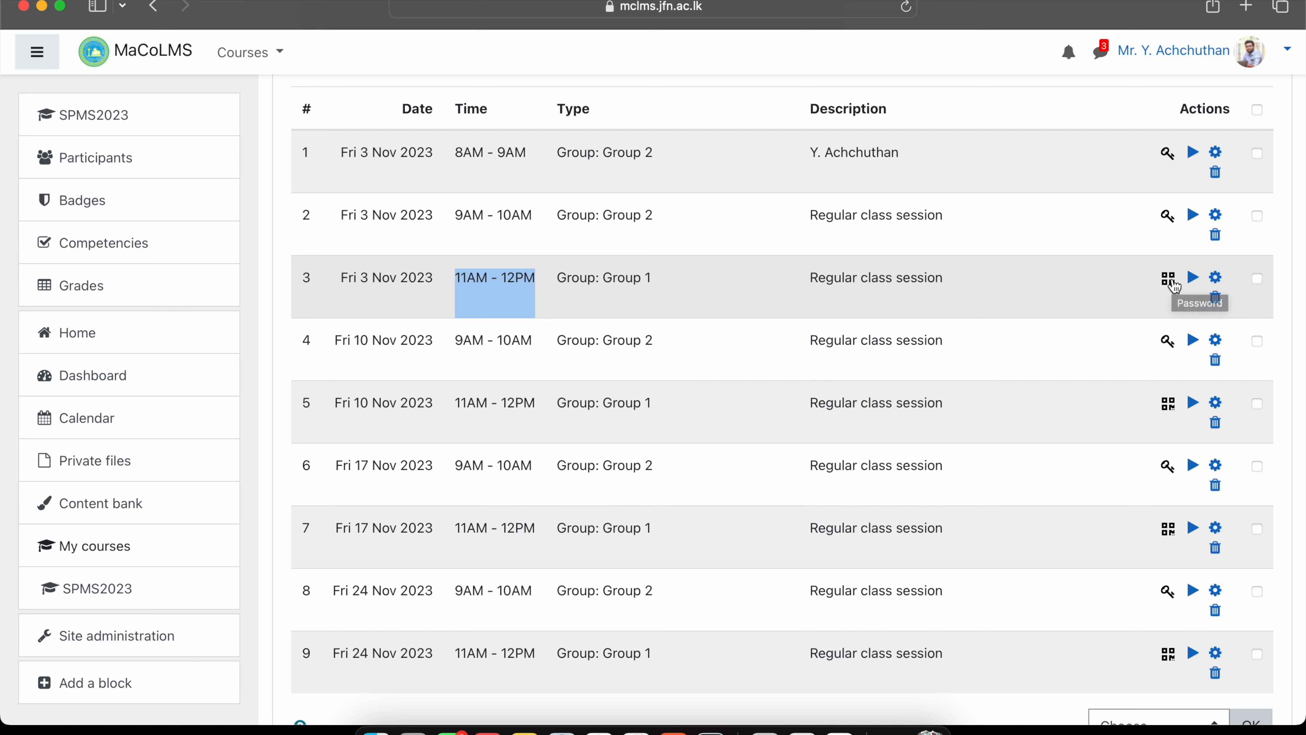
click(1170, 280)
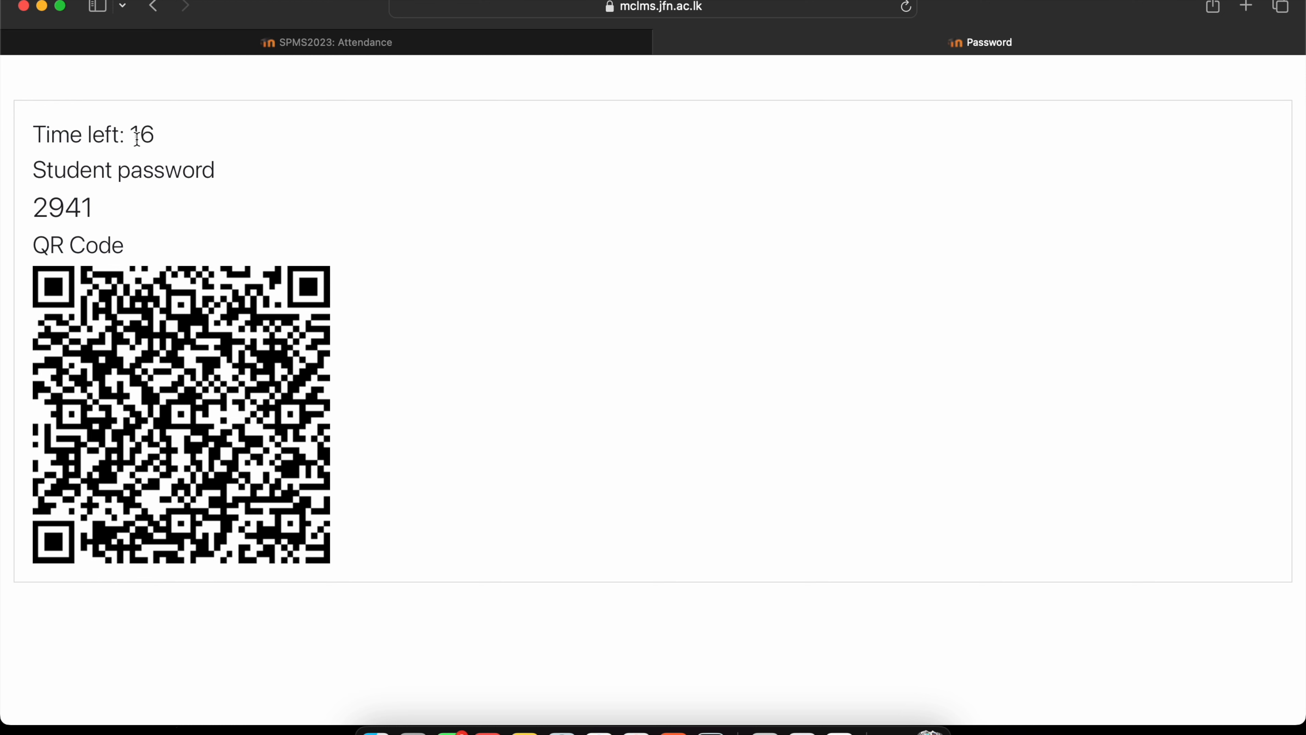
Select the rotating student password shown on the Password page before returning to the sessions list.
click(155, 136)
drag(35, 214, 90, 211)
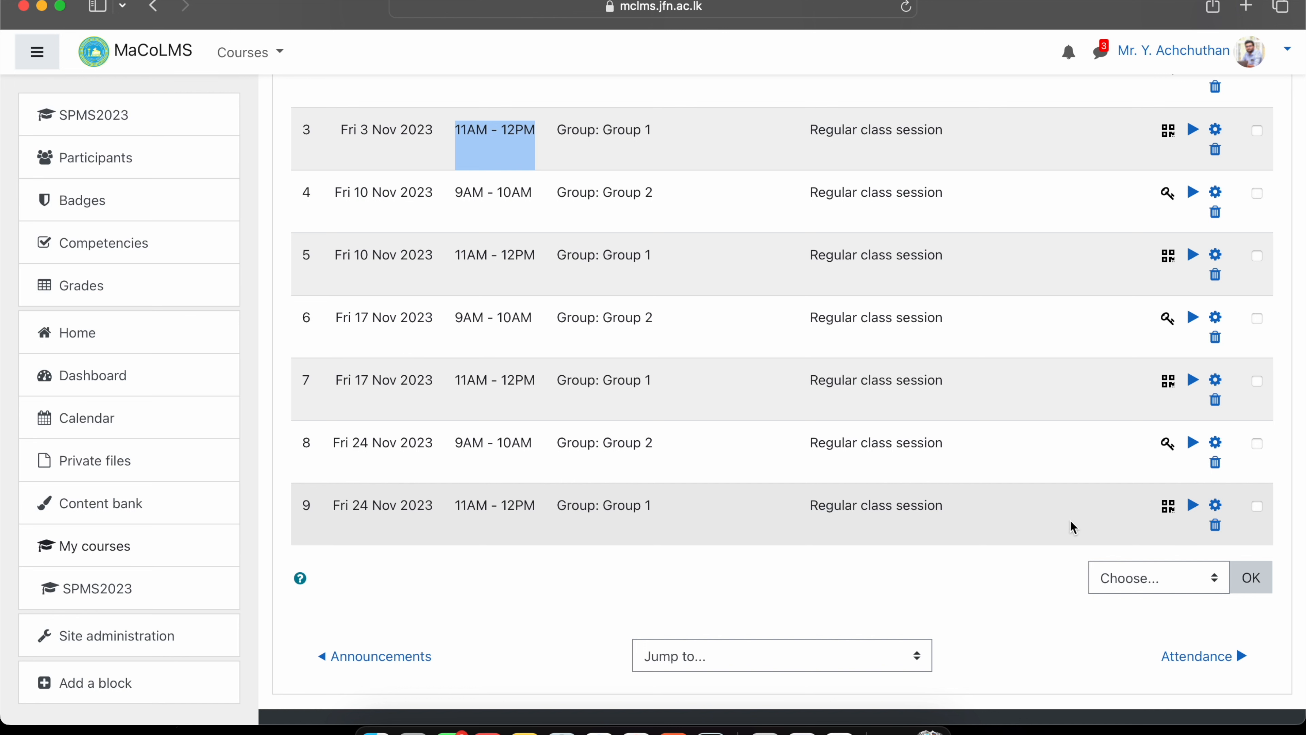
Delete session 9, the Fri 24 Nov 11AM–12PM Group 1 session, and confirm.
click(1212, 528)
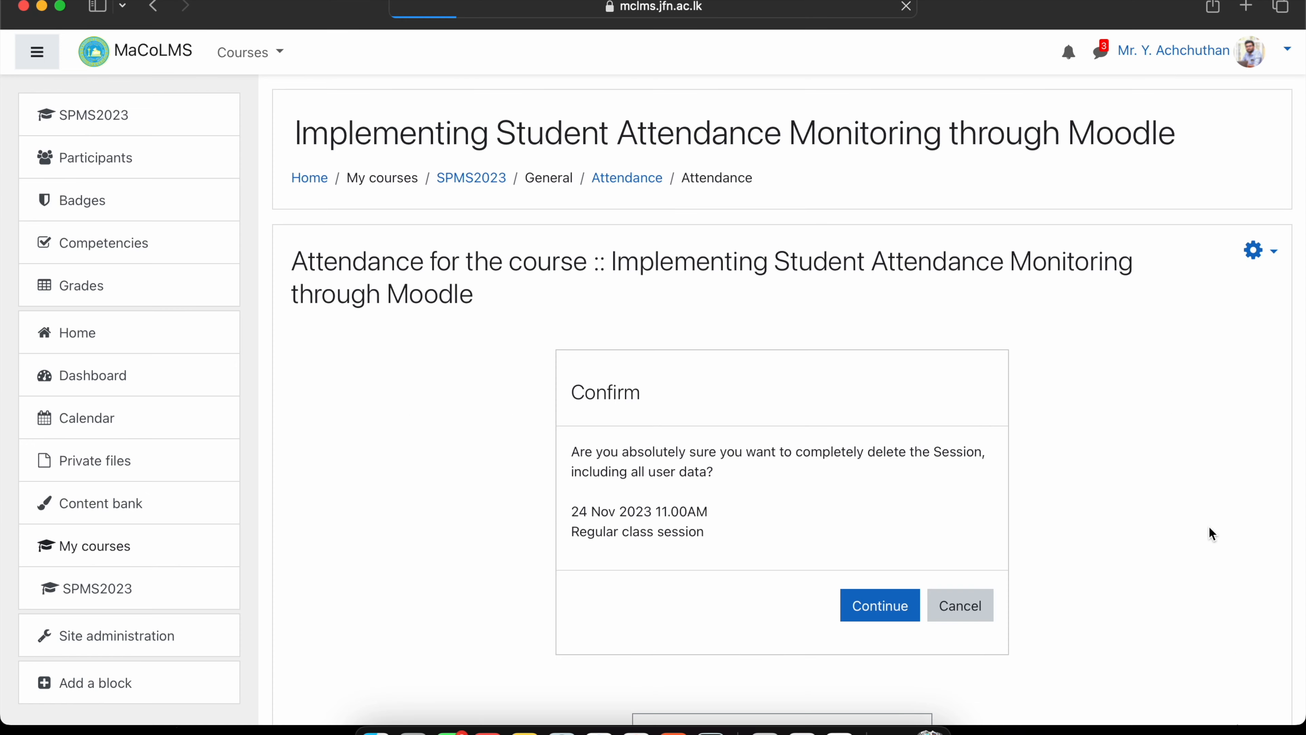
click(893, 609)
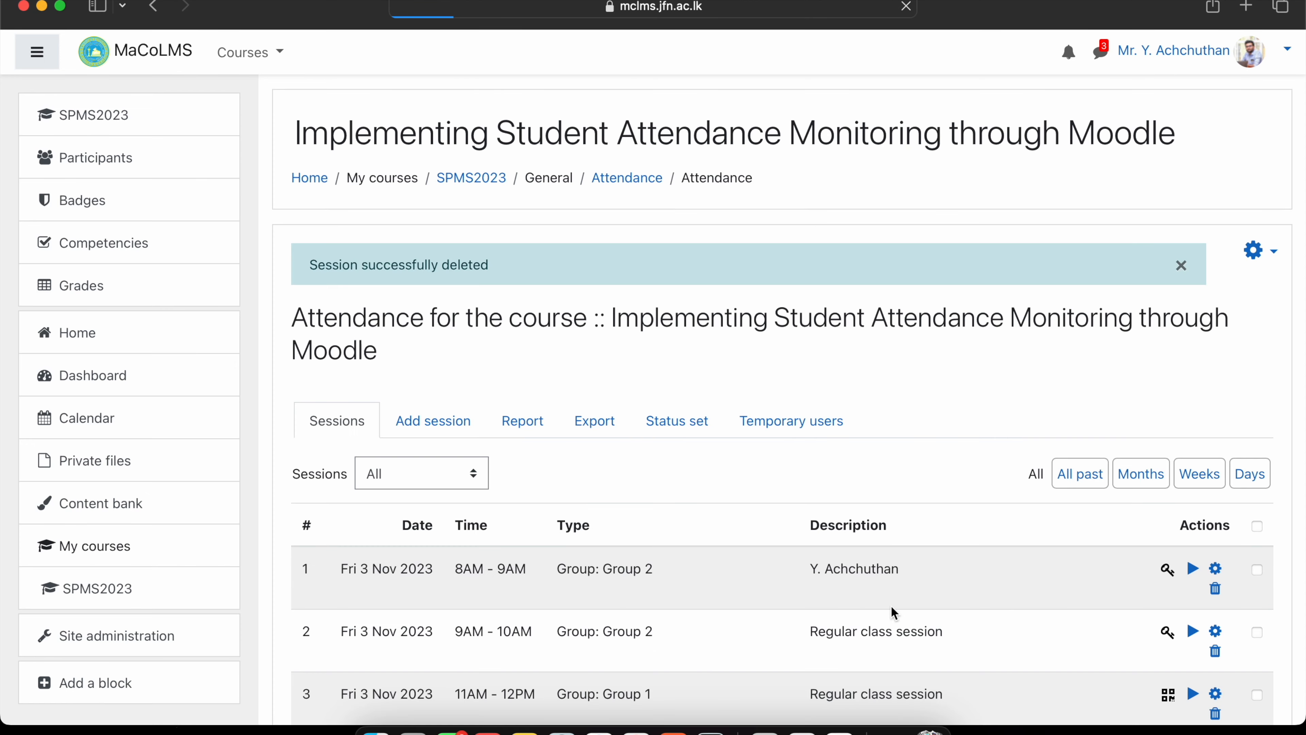
scroll(890, 607, down, 10)
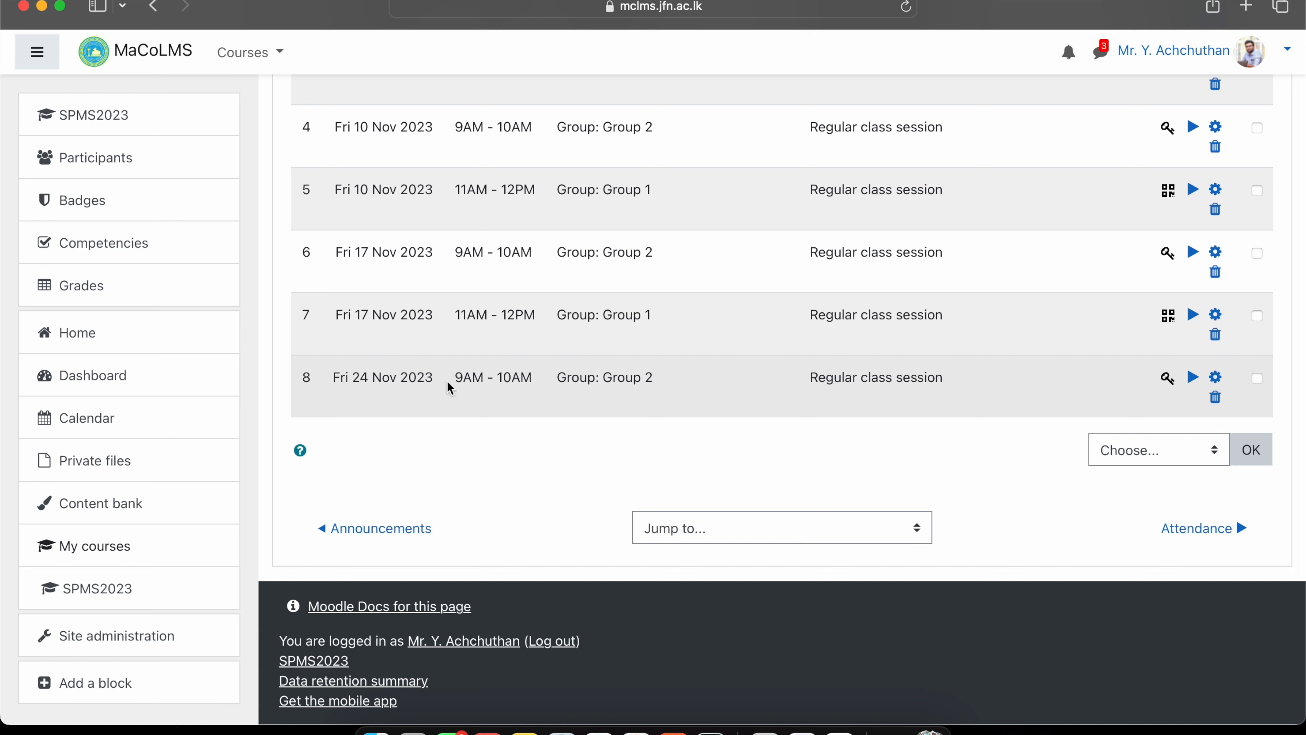
double_click(505, 379)
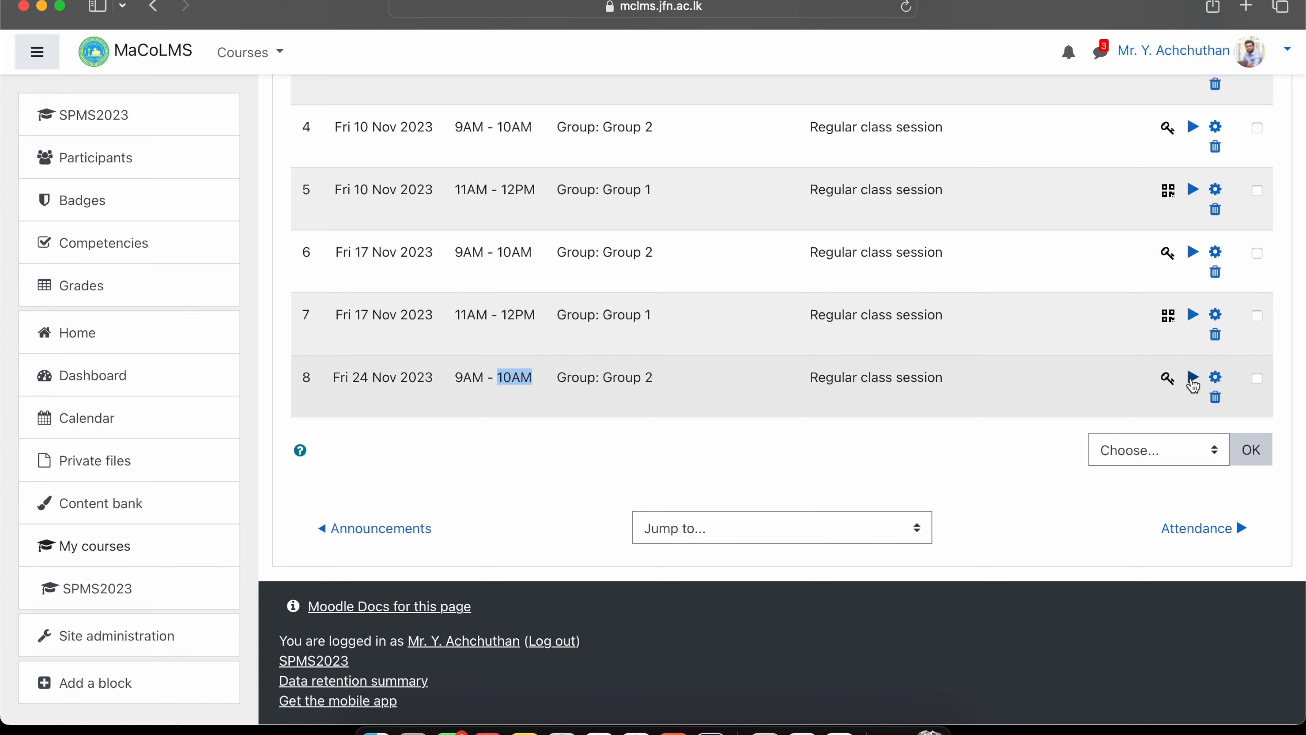
Reschedule the Fri 24 Nov Group 2 session to run from 10AM to 11AM.
click(1220, 380)
scroll(585, 252, down, 5)
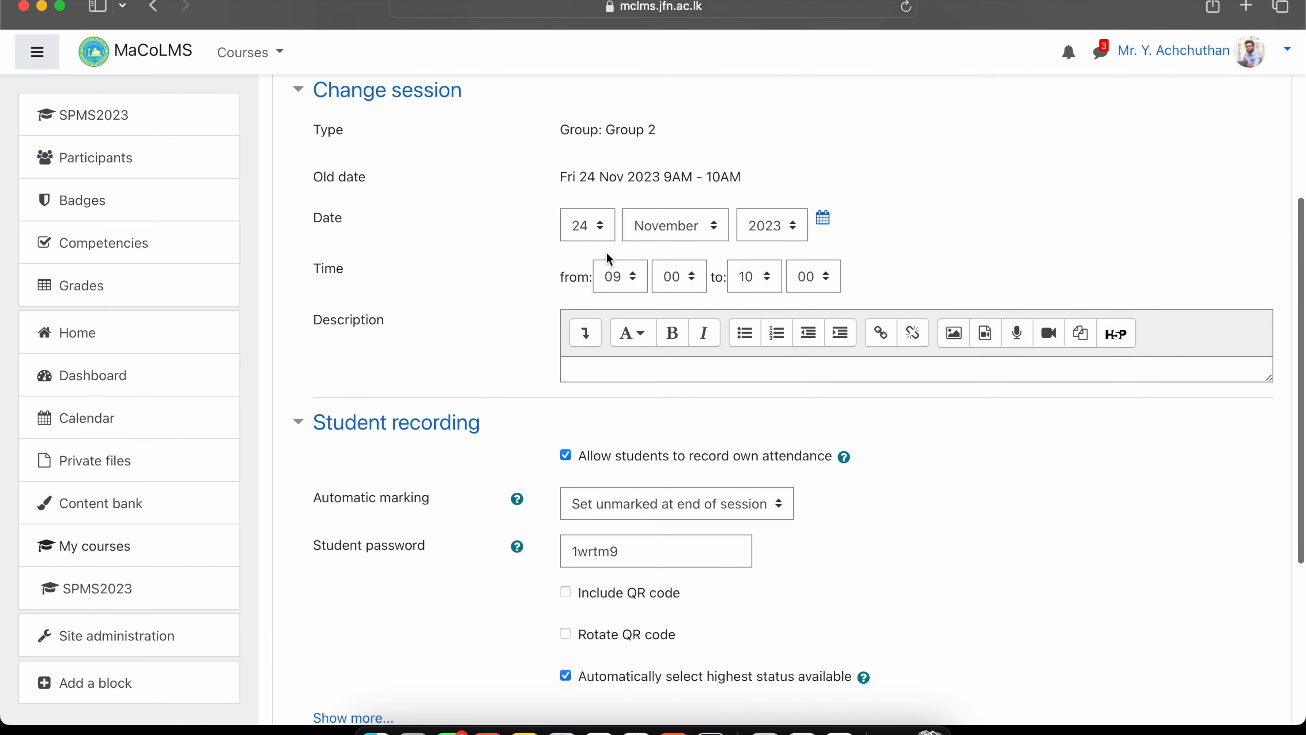
click(620, 279)
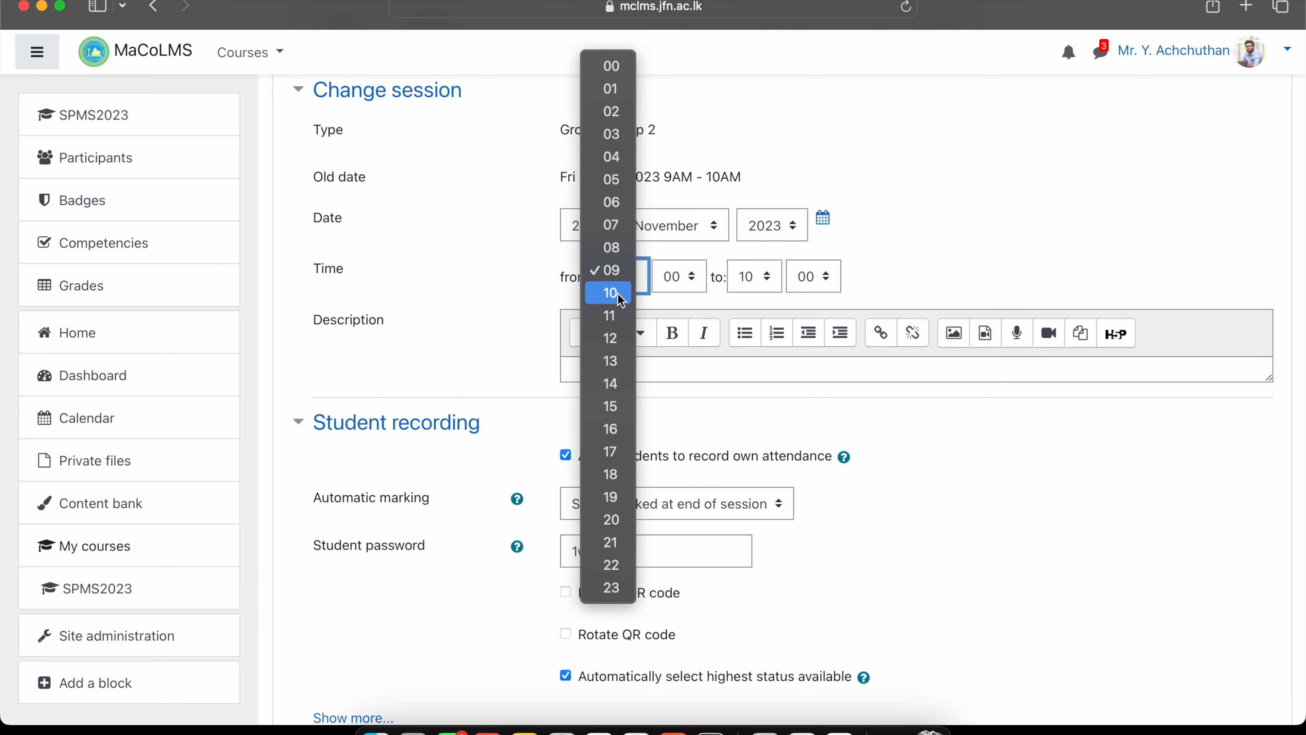
click(620, 293)
click(753, 277)
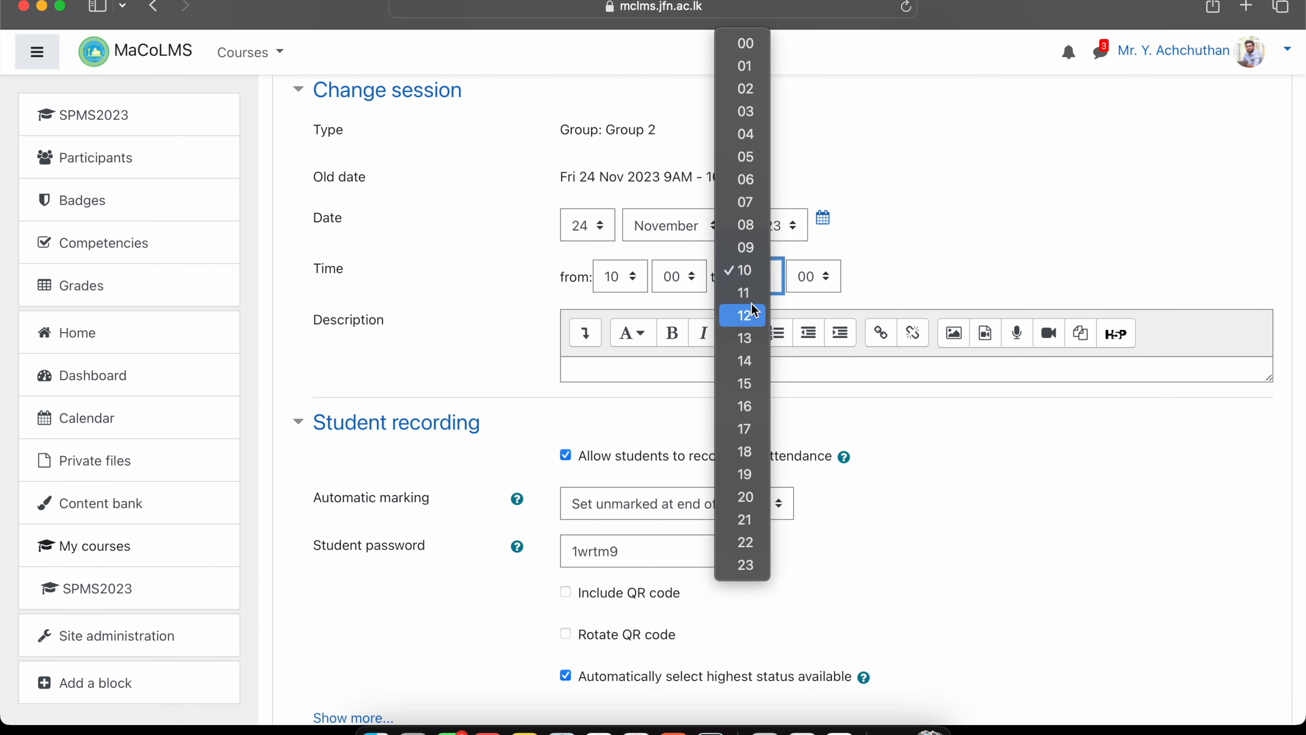
click(750, 291)
Replace the session's student password, save it, and check the new 11AM end time.
scroll(750, 292, down, 5)
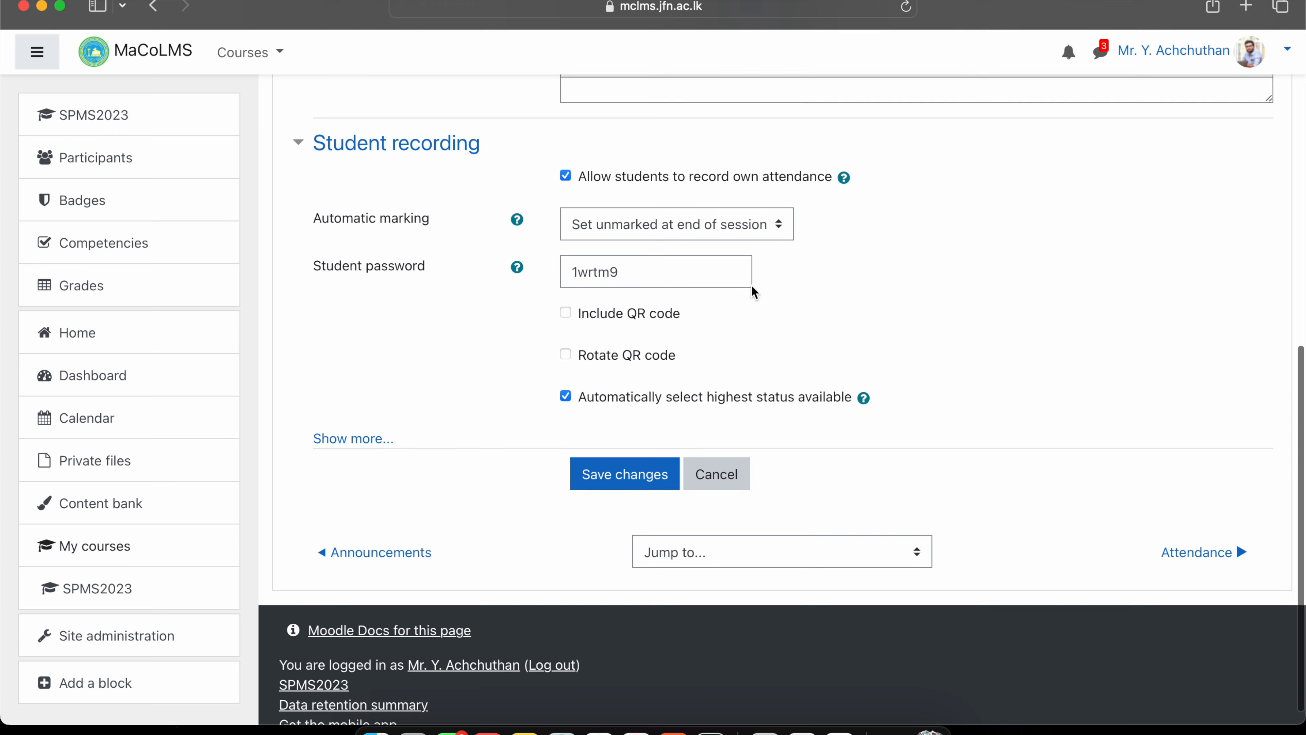
double_click(748, 283)
click(602, 475)
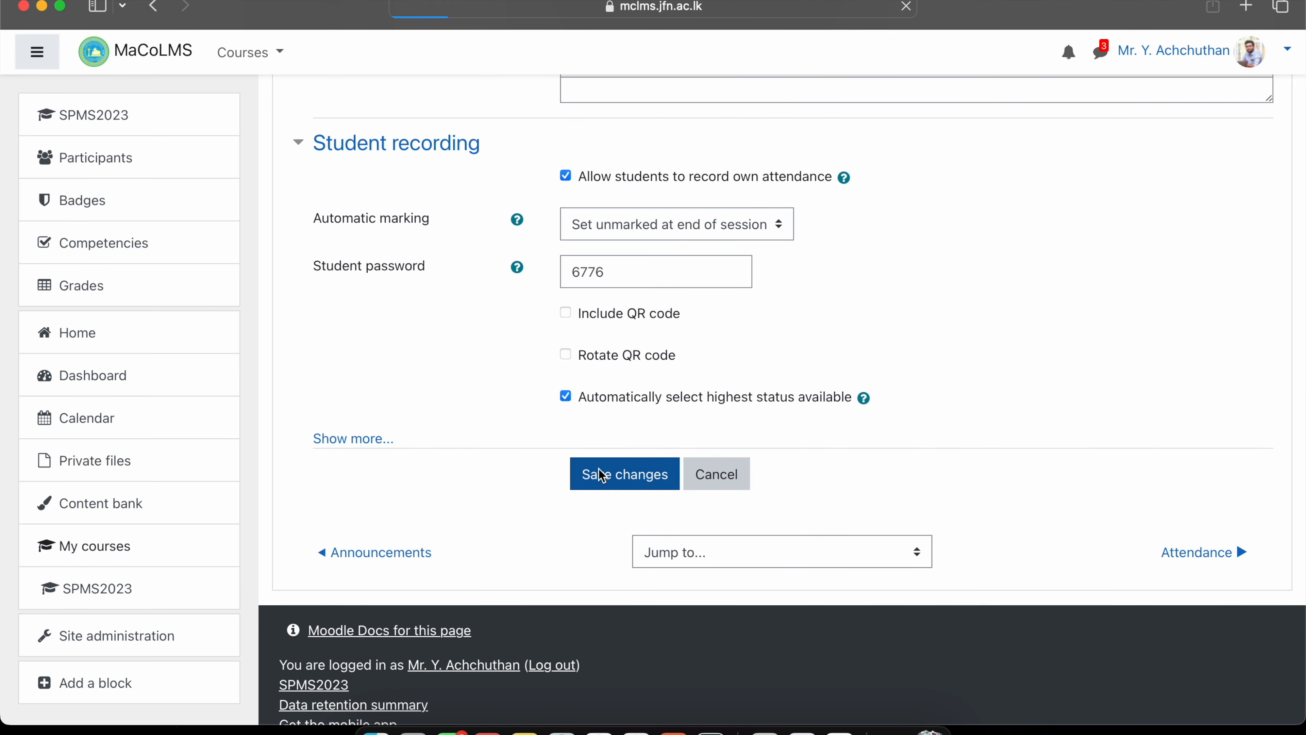
scroll(599, 471, down, 10)
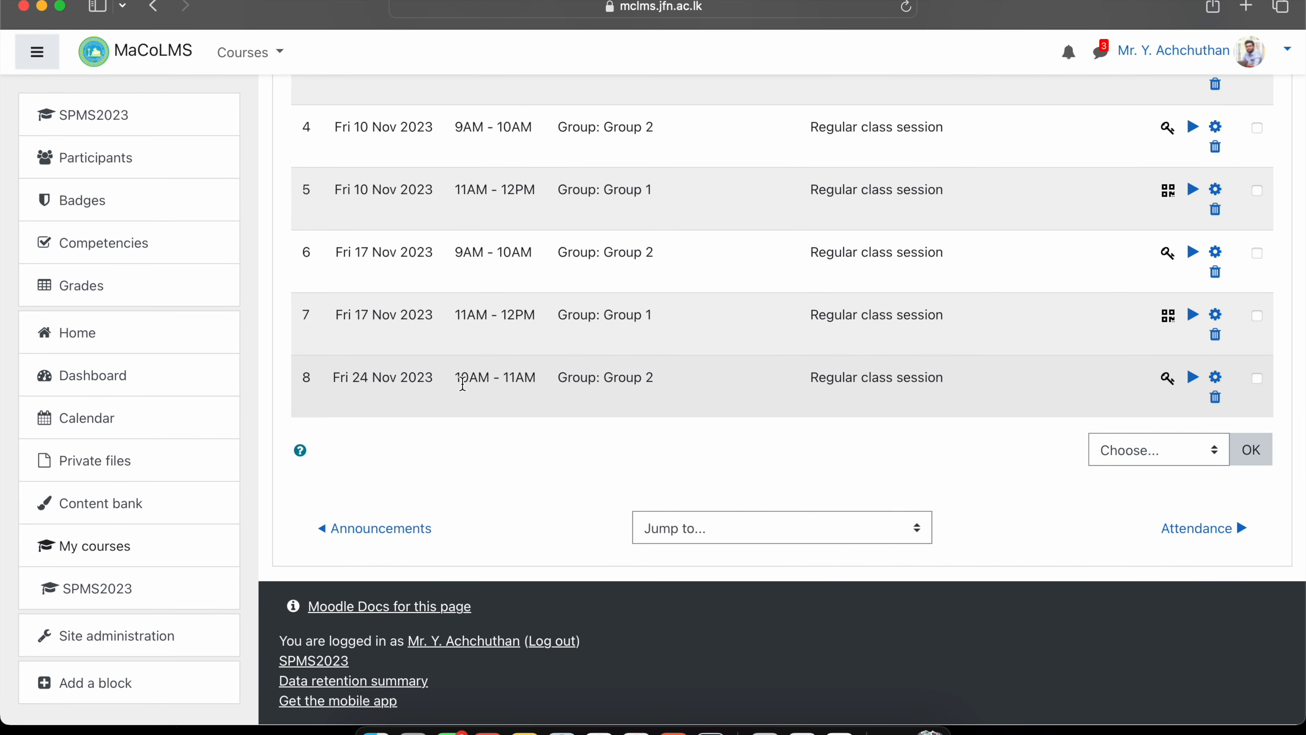
double_click(517, 374)
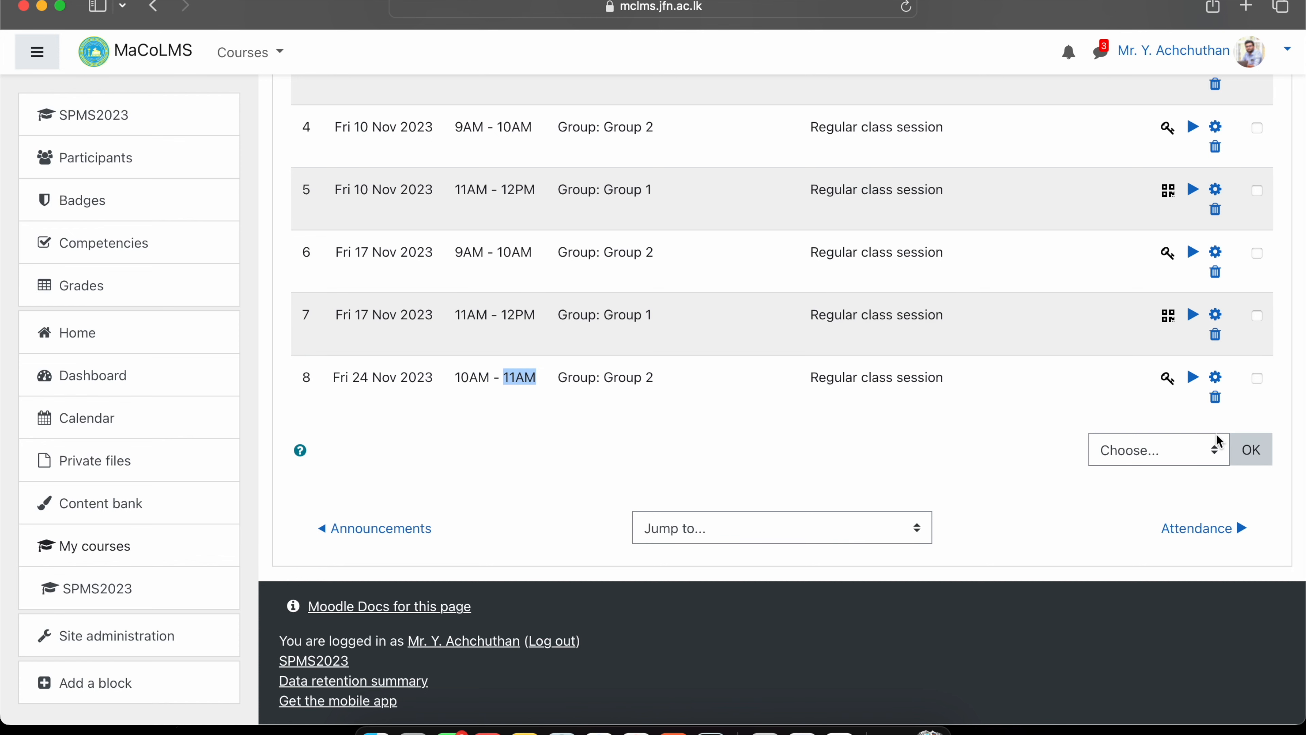
scroll(519, 335, up, 3)
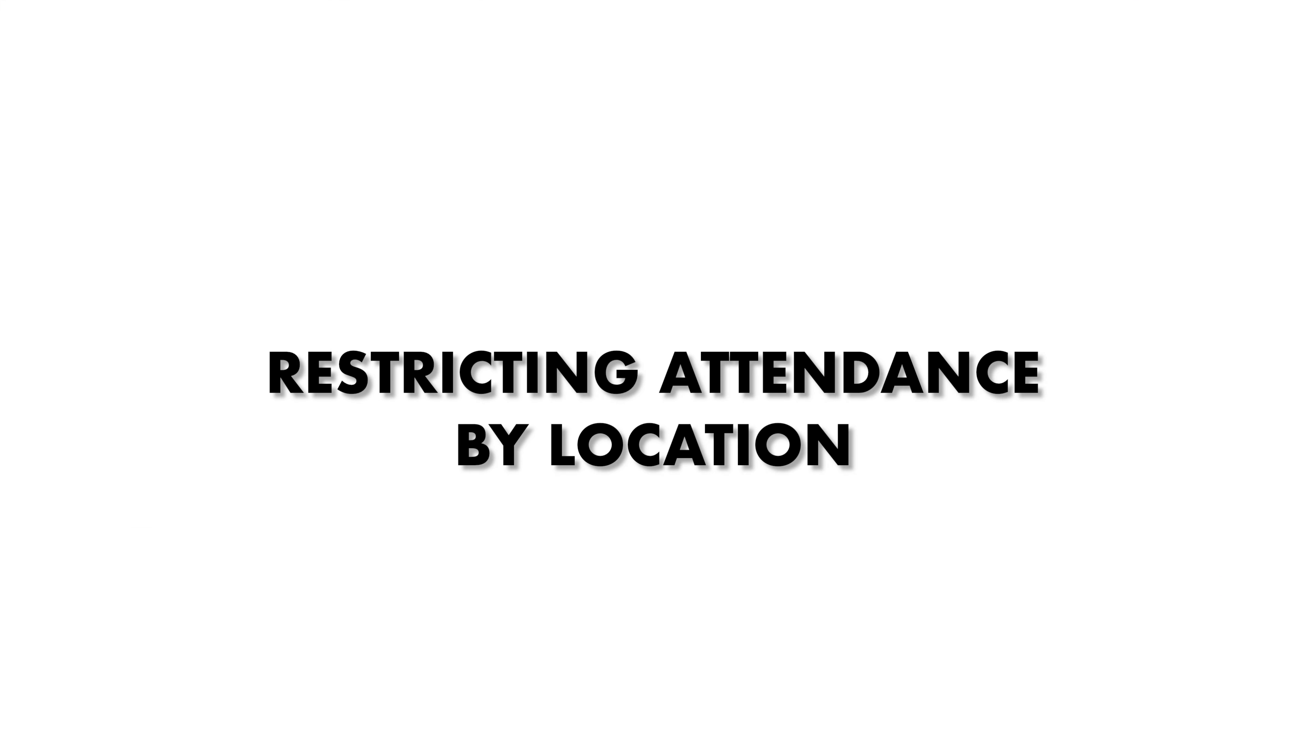
Choose Group 1 as the group for the new attendance session.
click(612, 239)
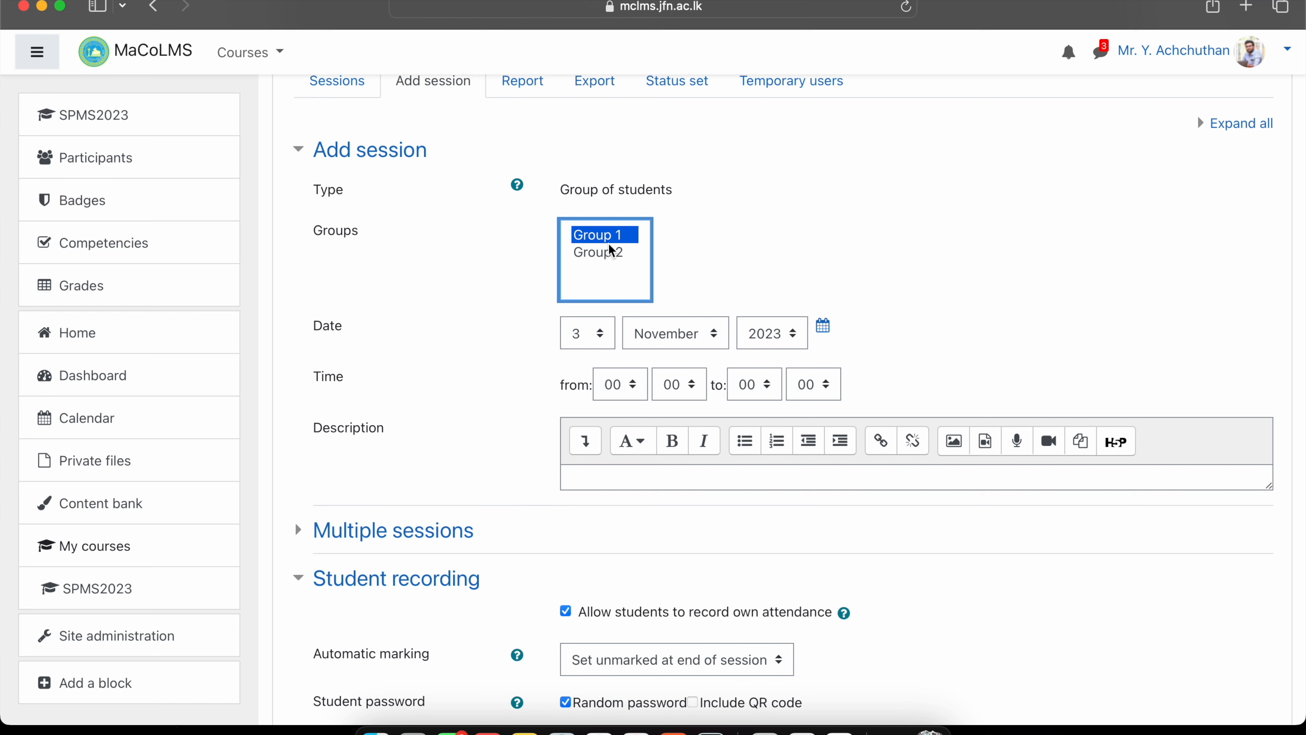
Date the new session 6 November 2023, running 09:00 to 10:00.
click(592, 338)
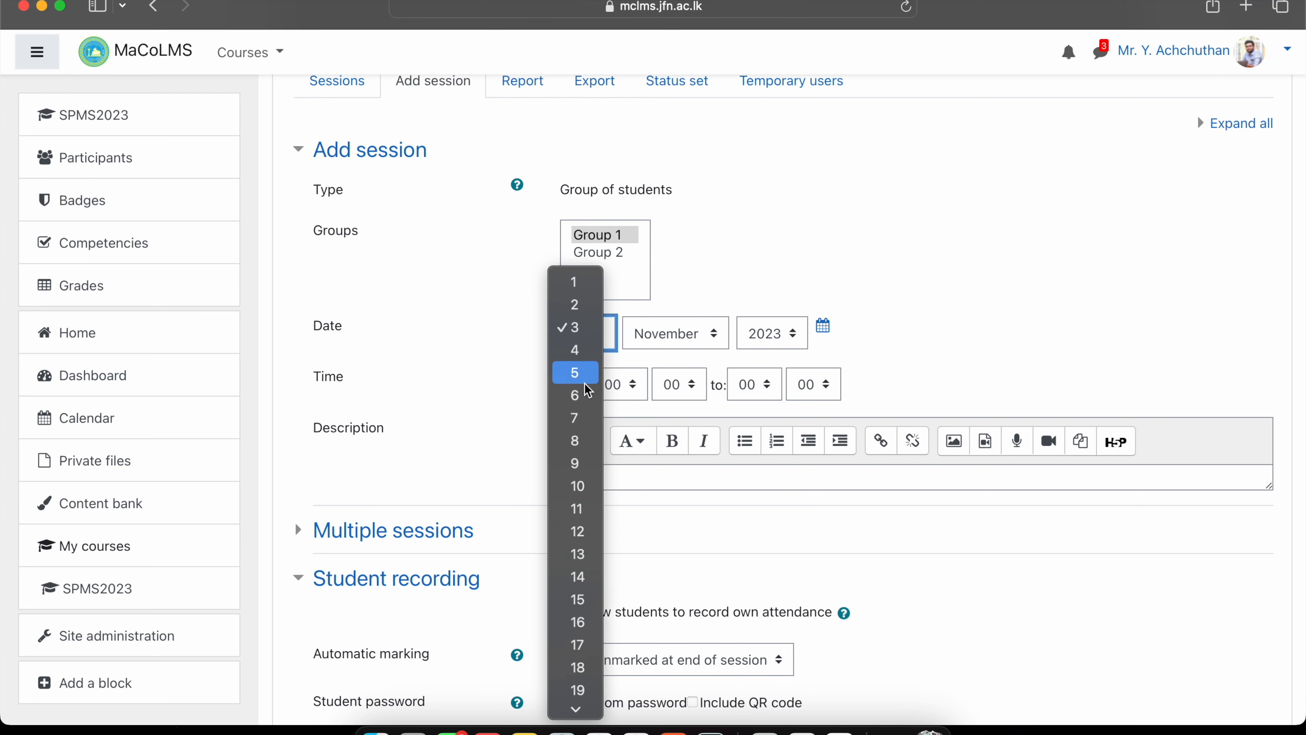
click(586, 404)
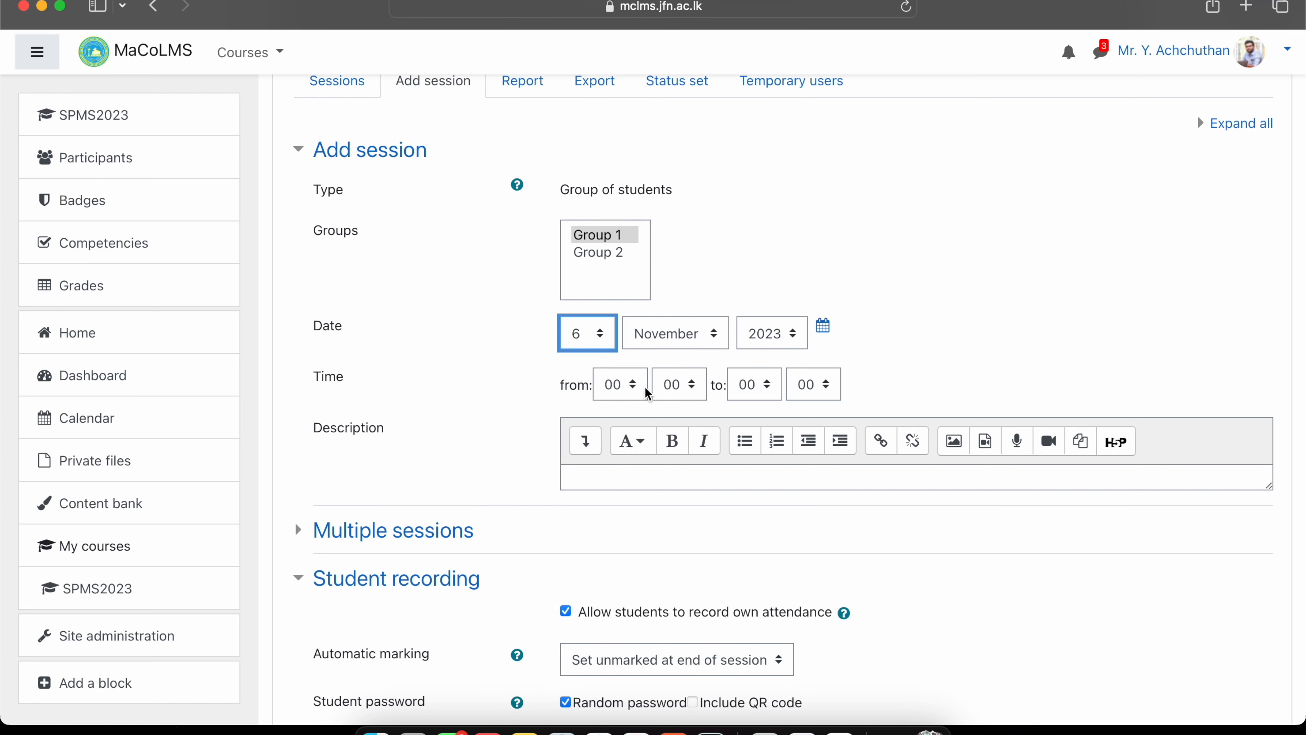
click(631, 391)
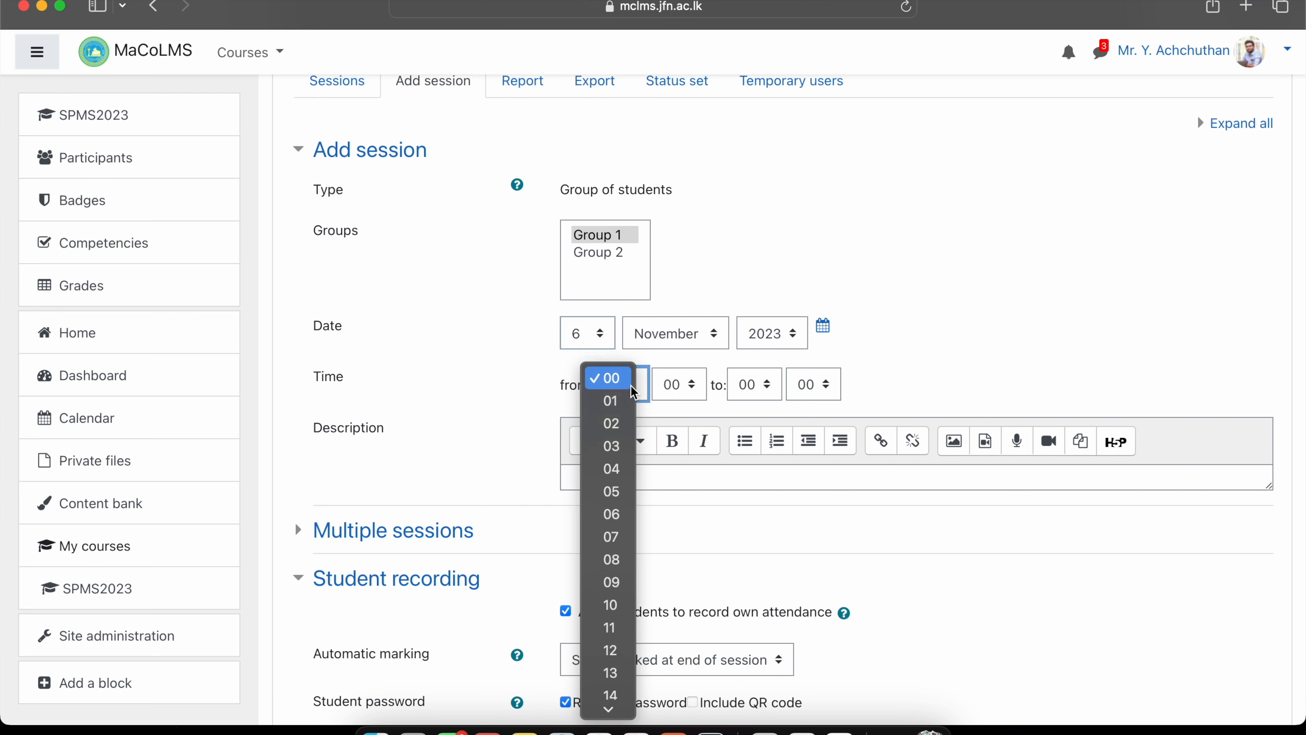
click(611, 582)
click(761, 385)
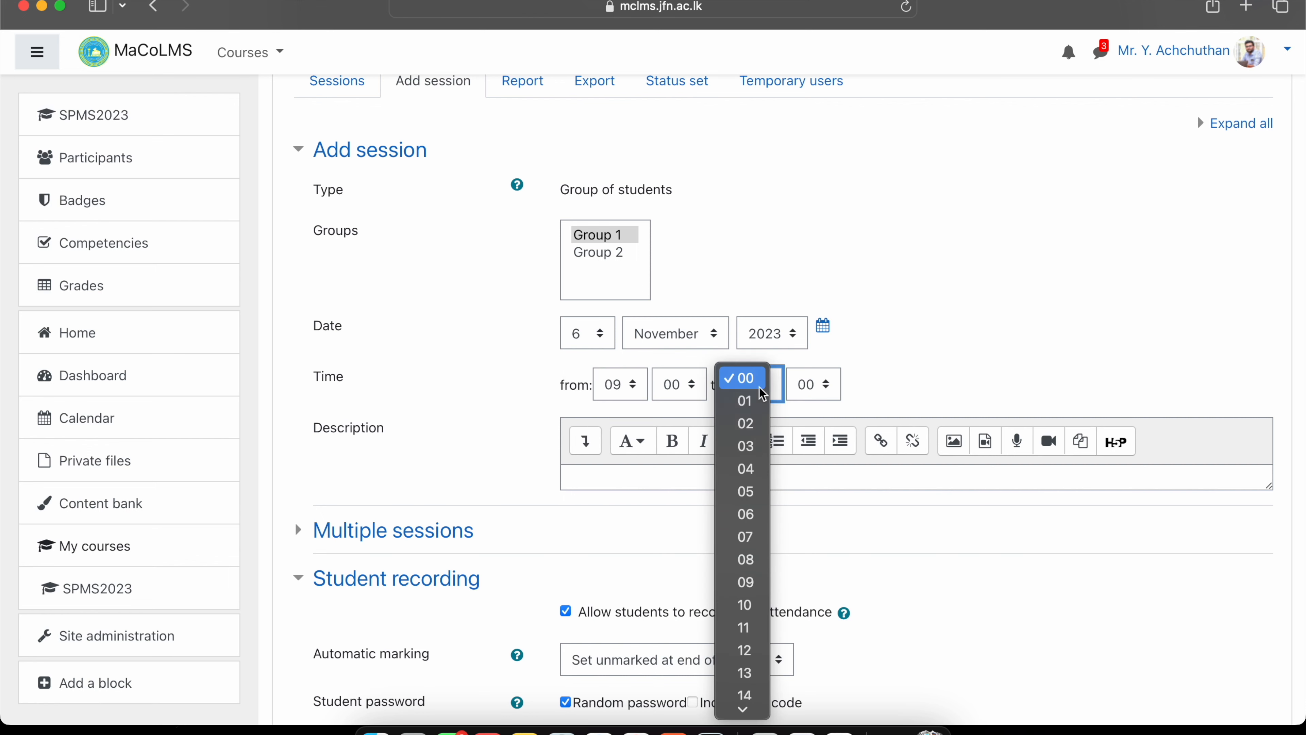
click(744, 604)
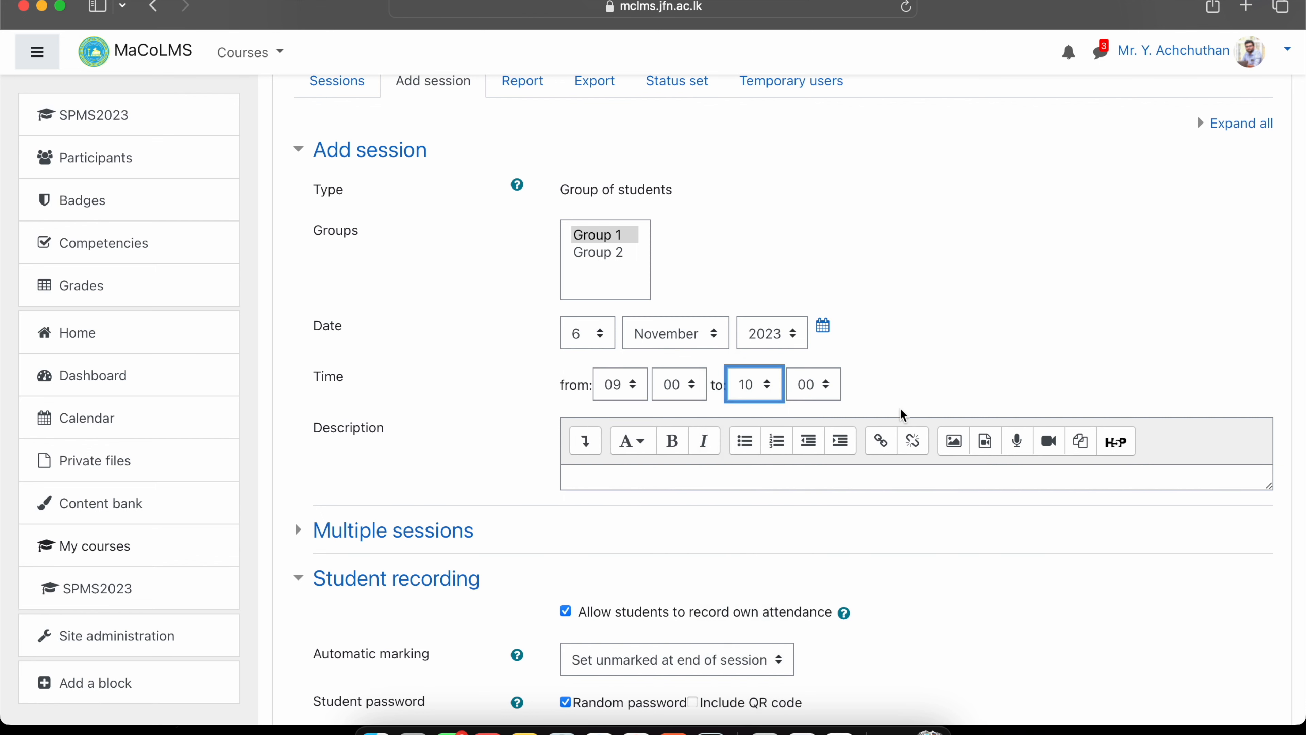
Turn off Random password and enter a fixed numeric student password.
scroll(969, 352, down, 1)
scroll(969, 352, down, 5)
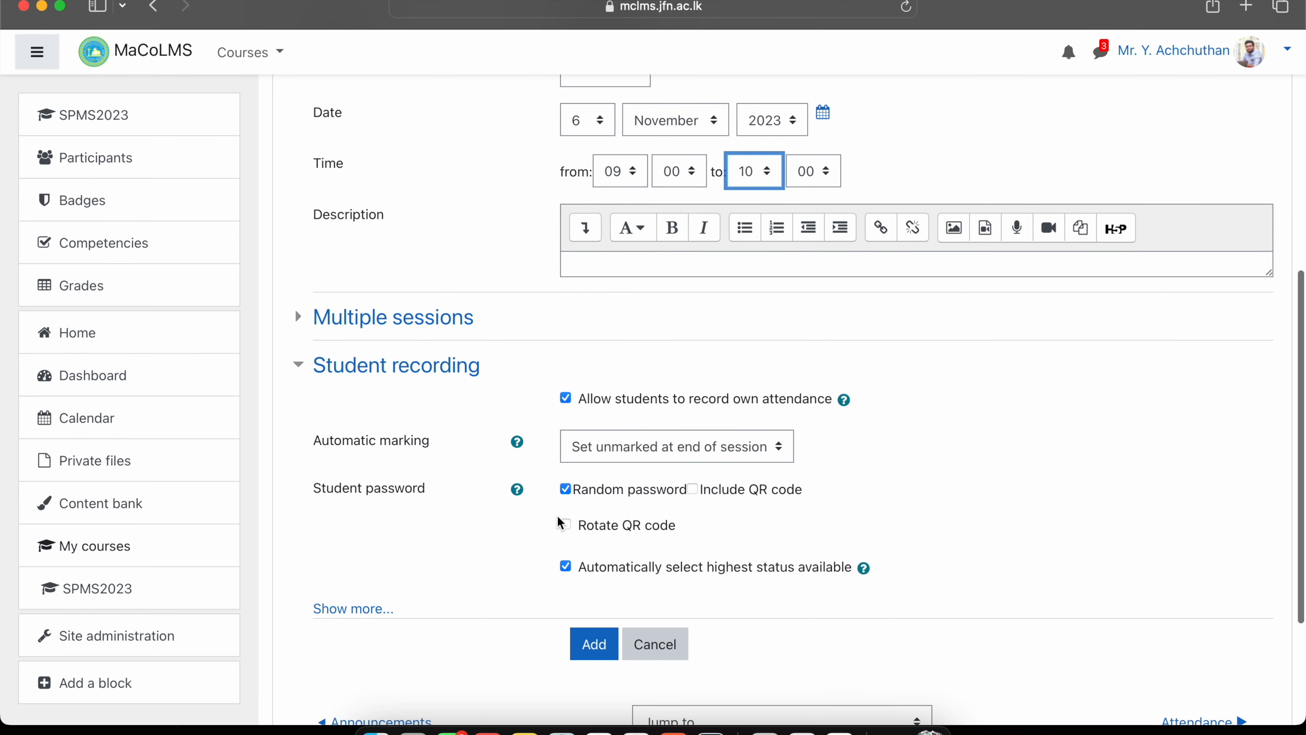
click(566, 488)
click(596, 498)
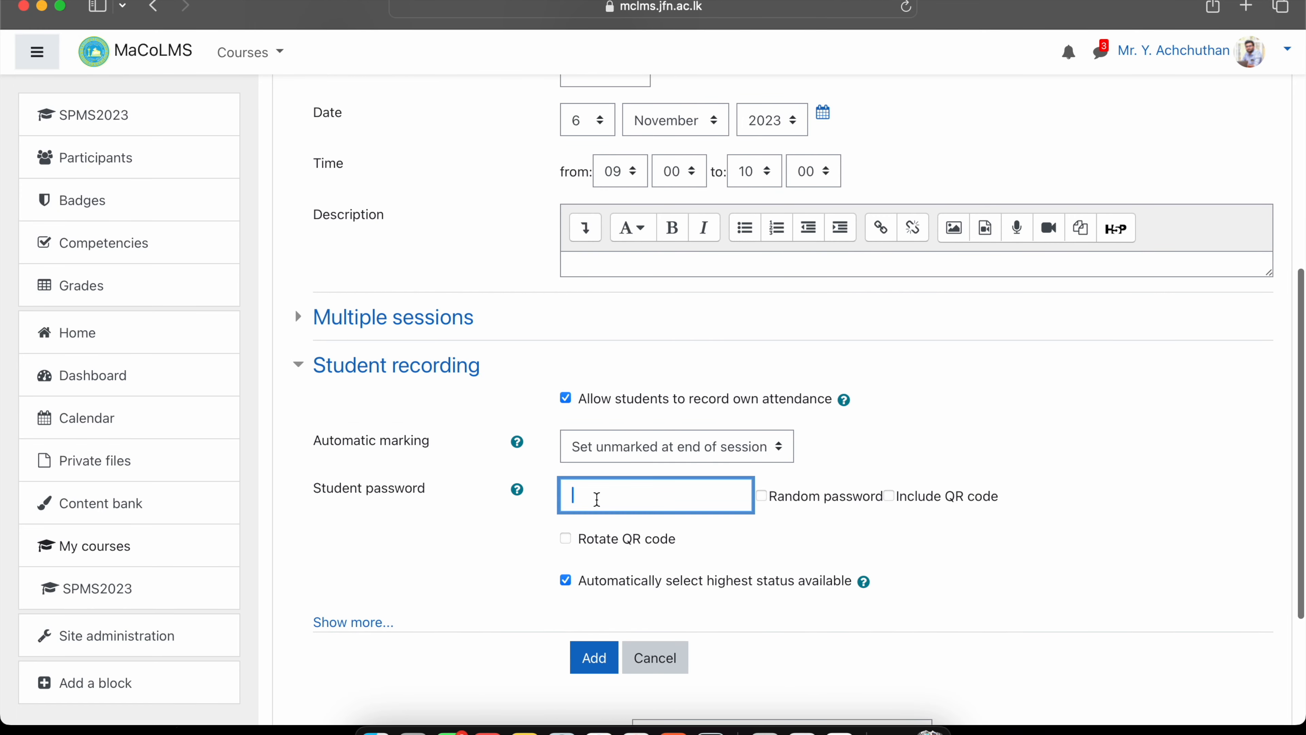
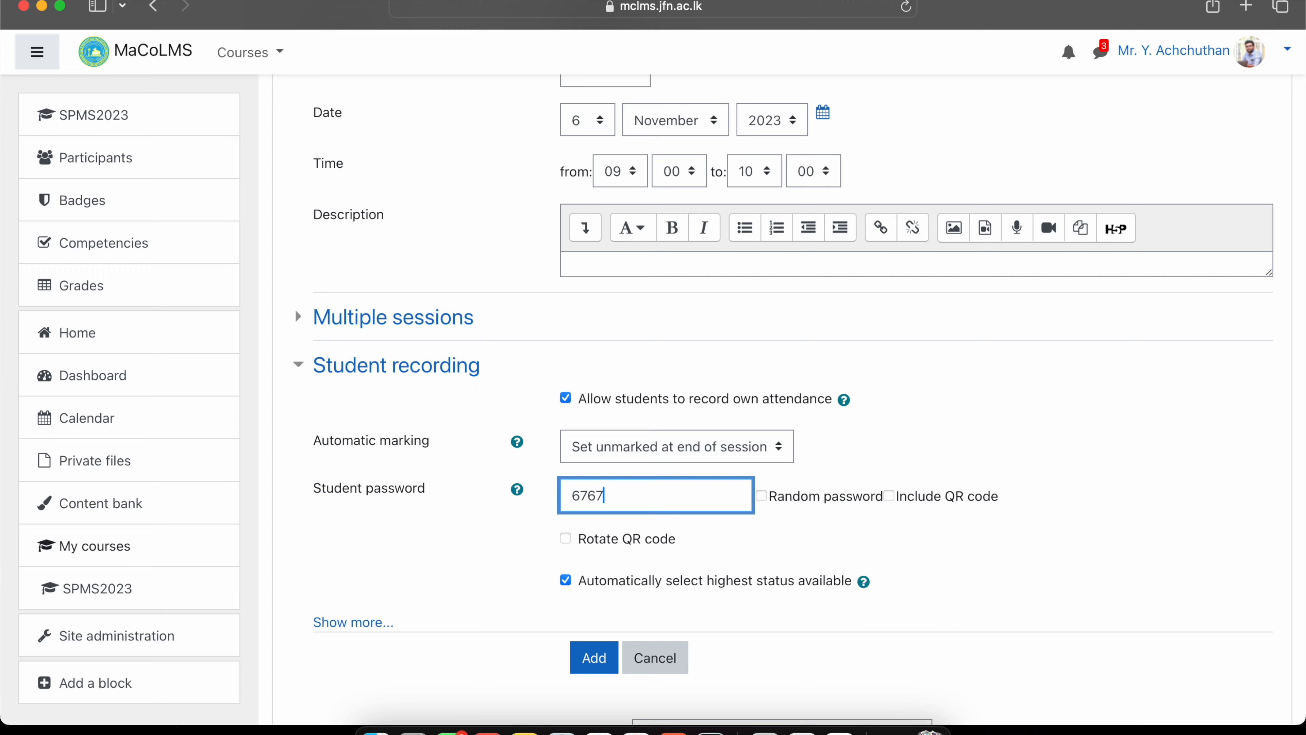
scroll(599, 478, down, 3)
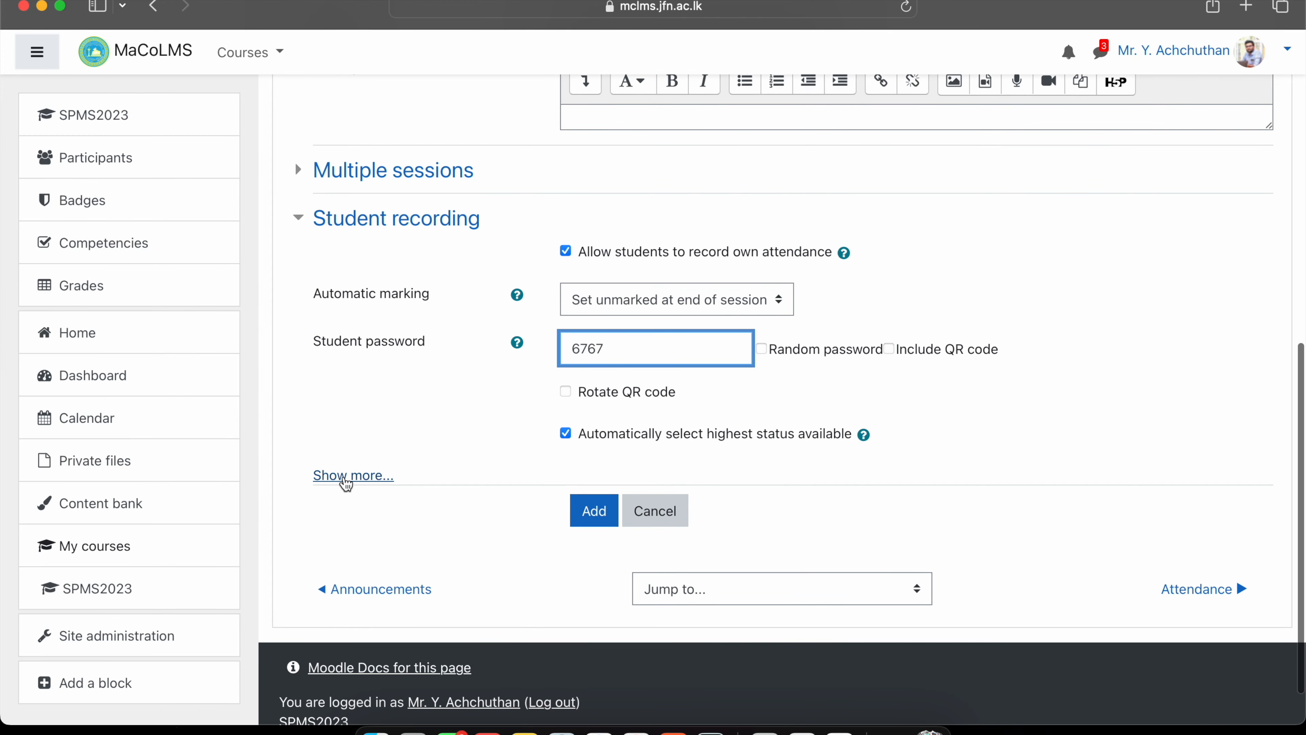
Require network address 192.248.58 for student self-recording and add the Group 1 session.
click(345, 478)
scroll(452, 462, down, 1)
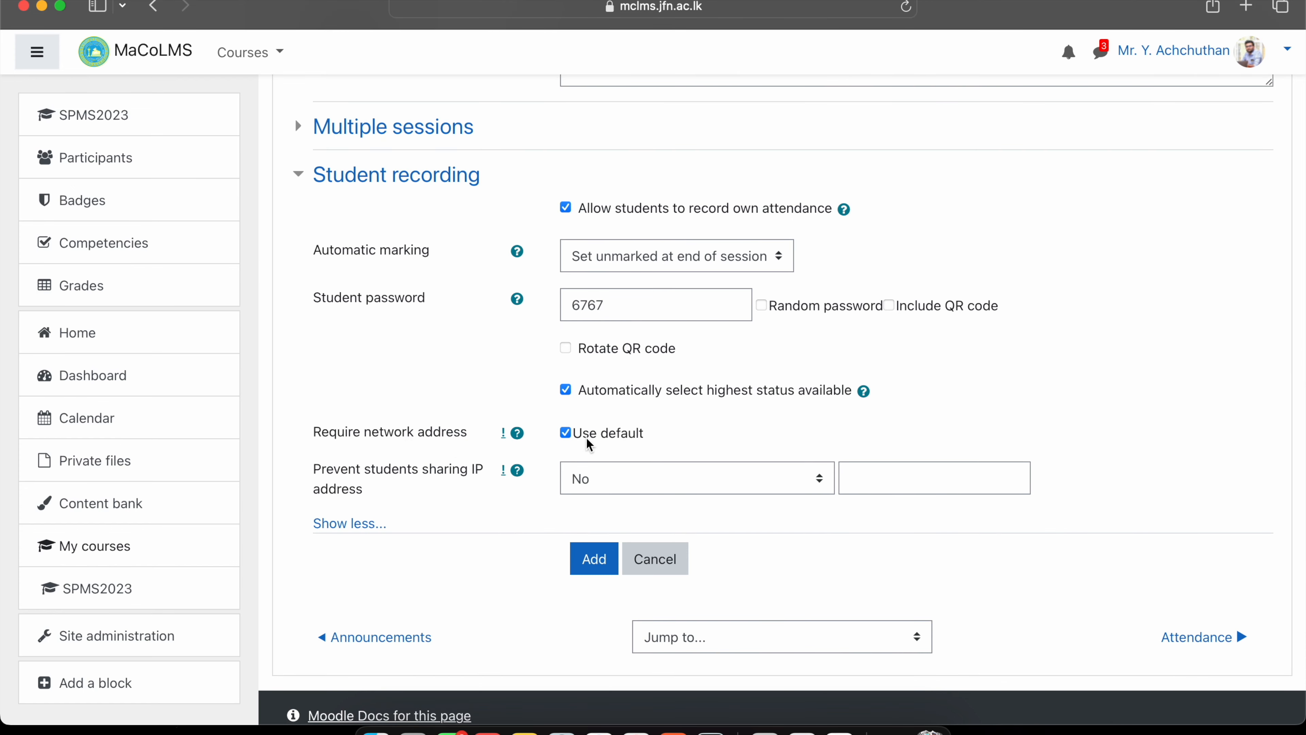
click(565, 432)
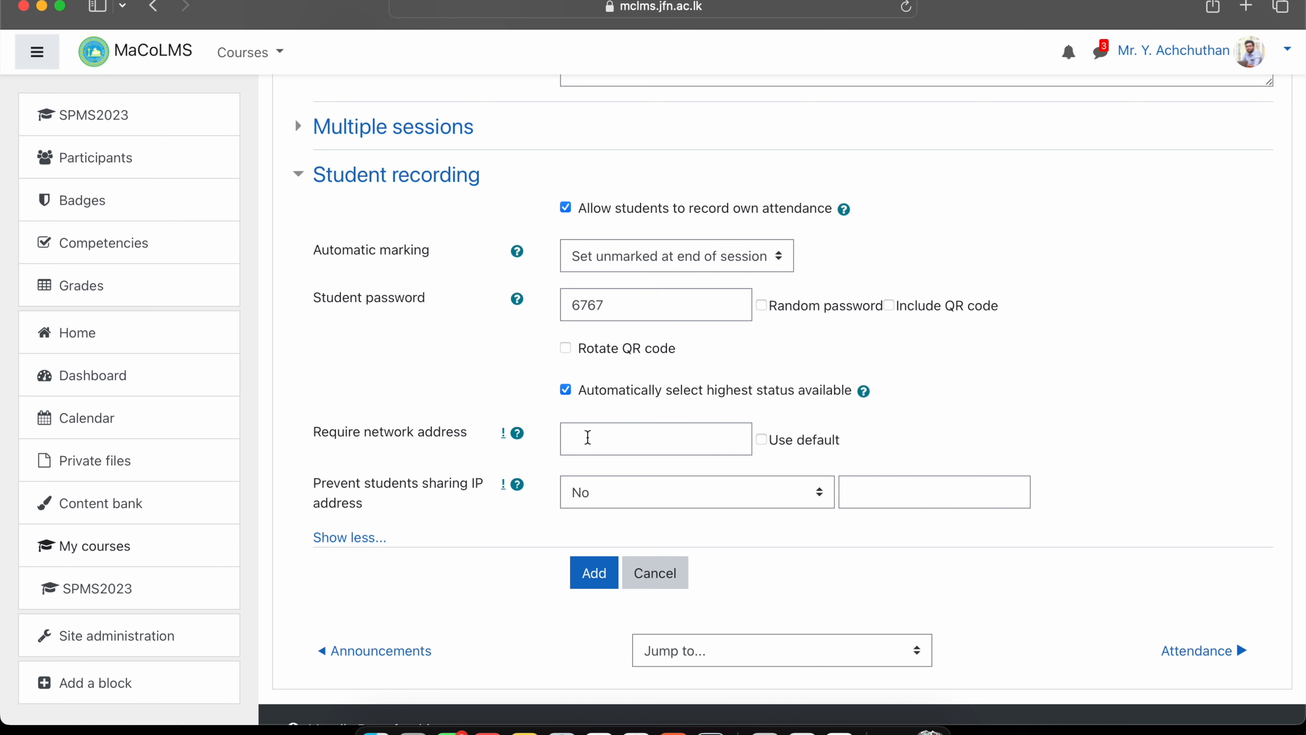
click(588, 437)
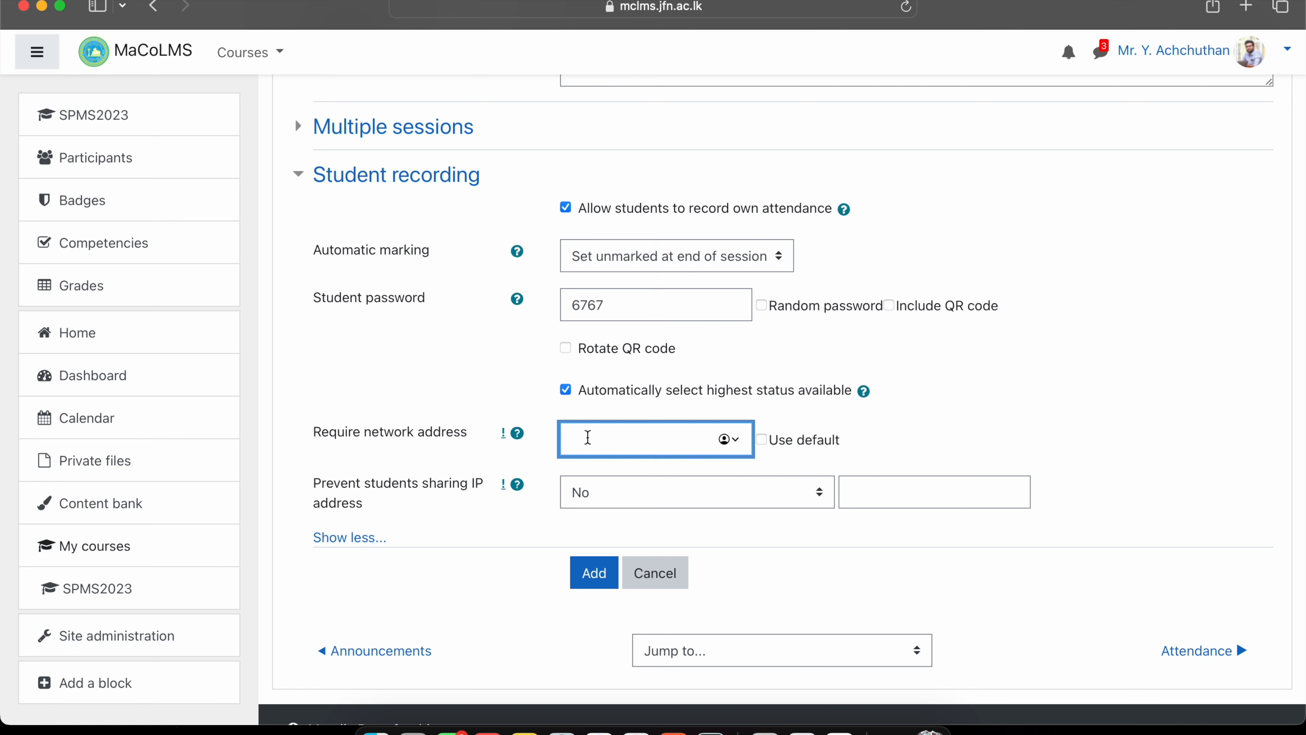
text(192.)
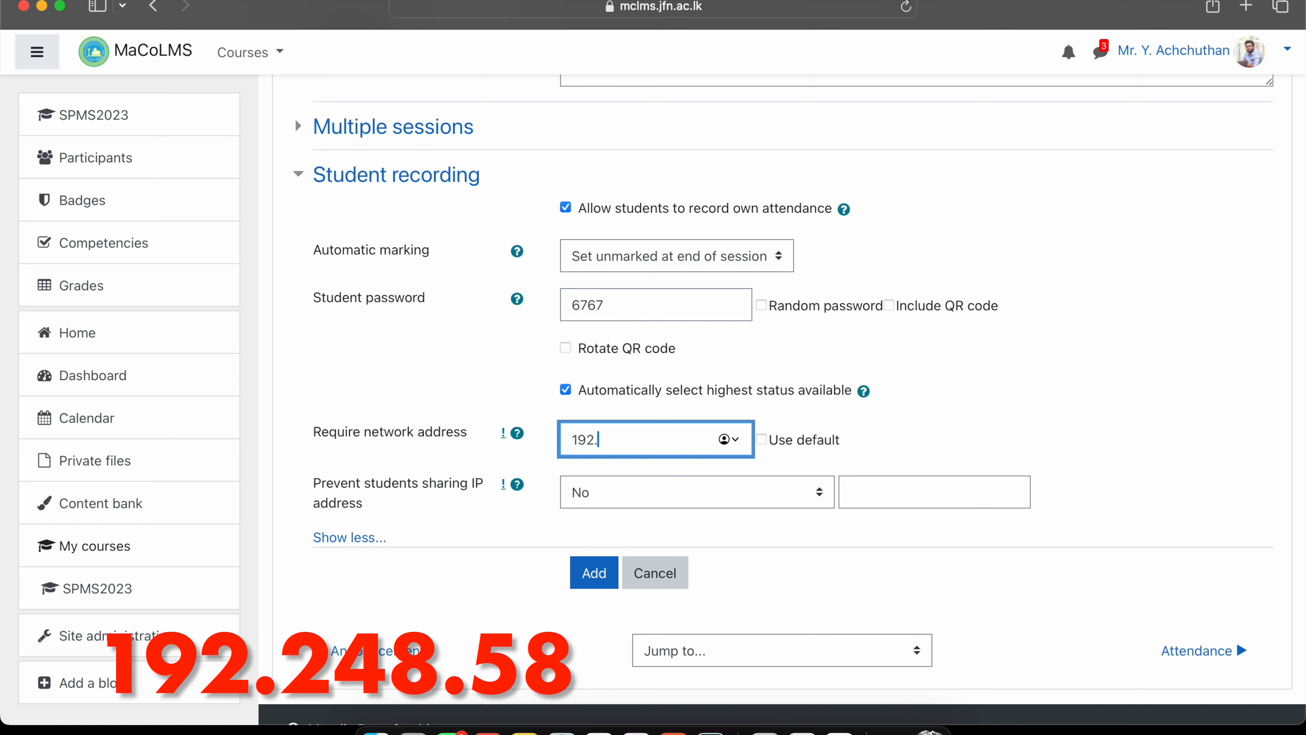
text(248.58)
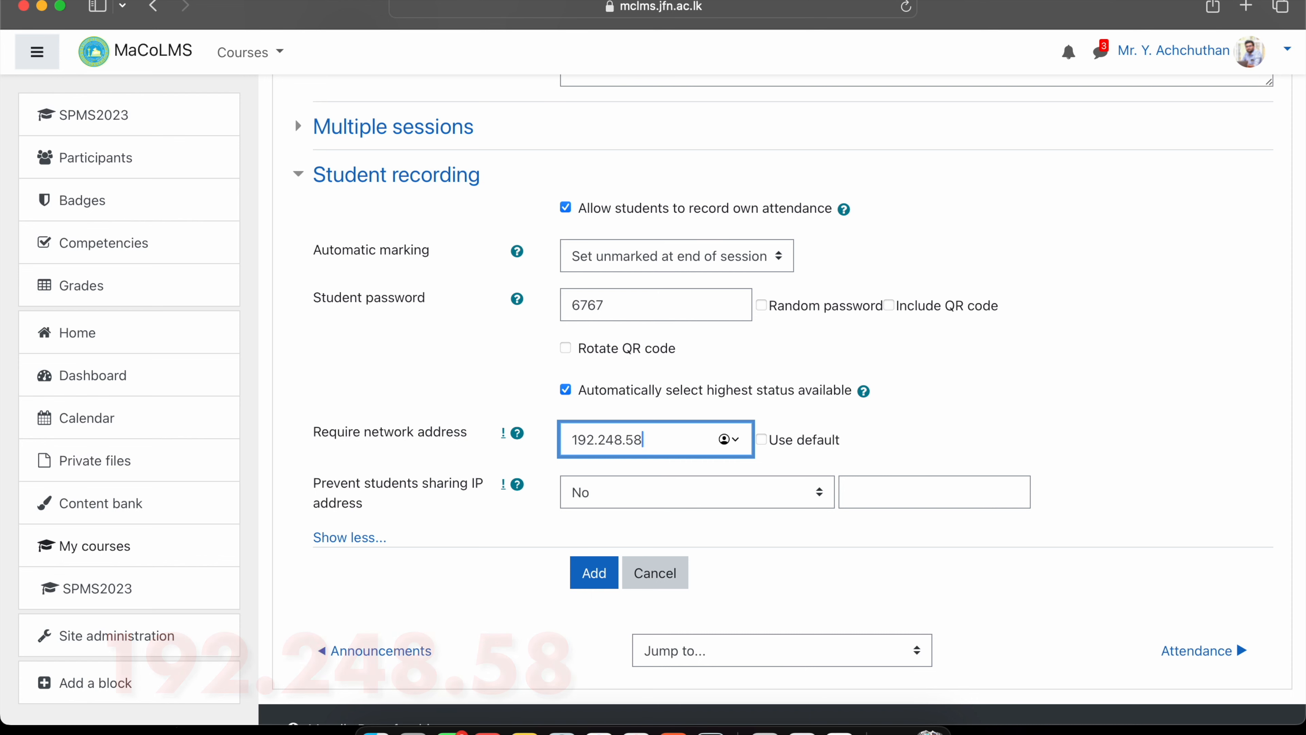
click(597, 572)
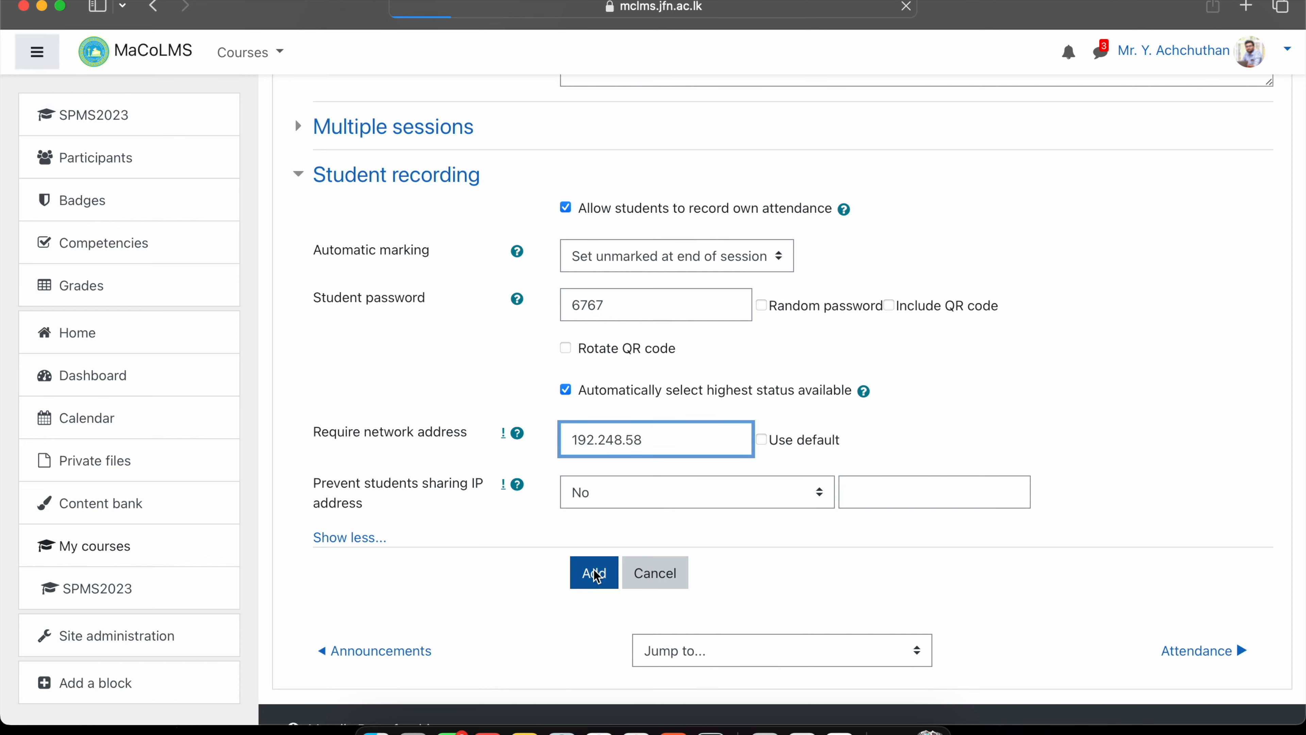
Restore the default Require network address setting on the Mon 6 Nov Group 1 session.
scroll(593, 571, down, 10)
scroll(595, 575, down, 1)
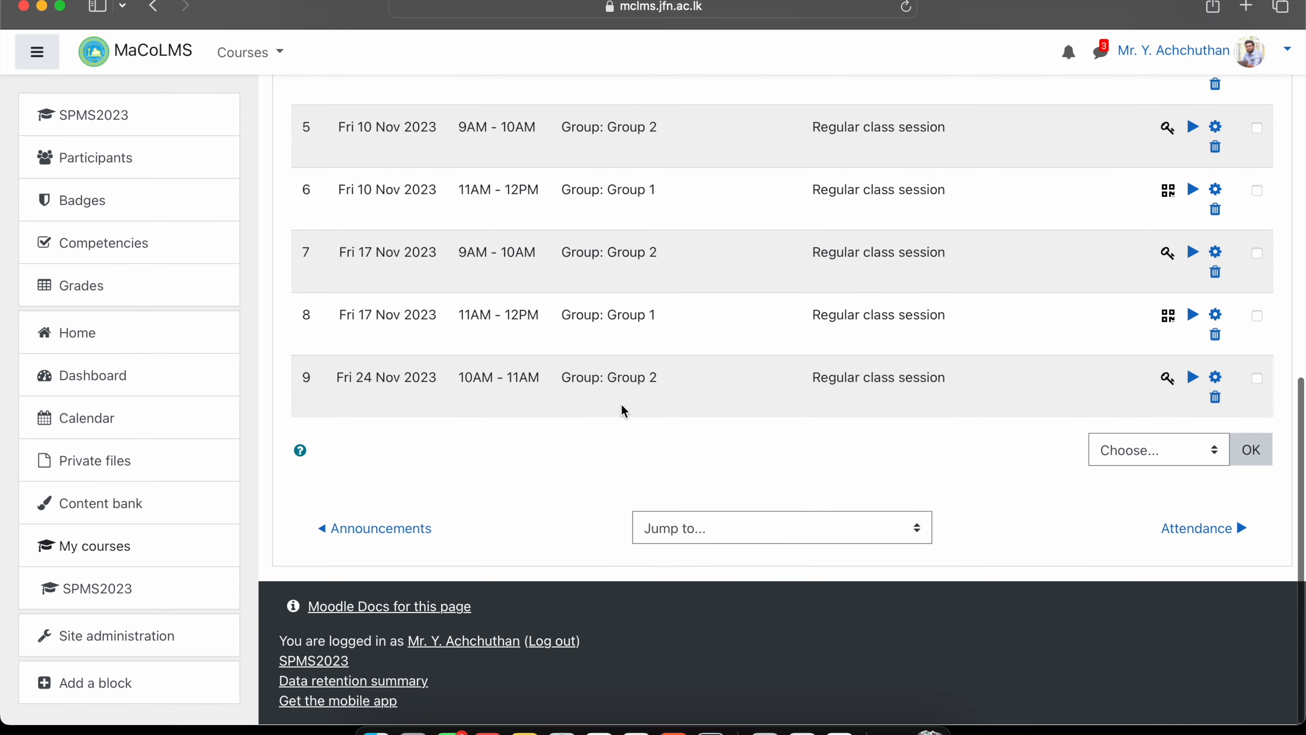
scroll(447, 345, up, 6)
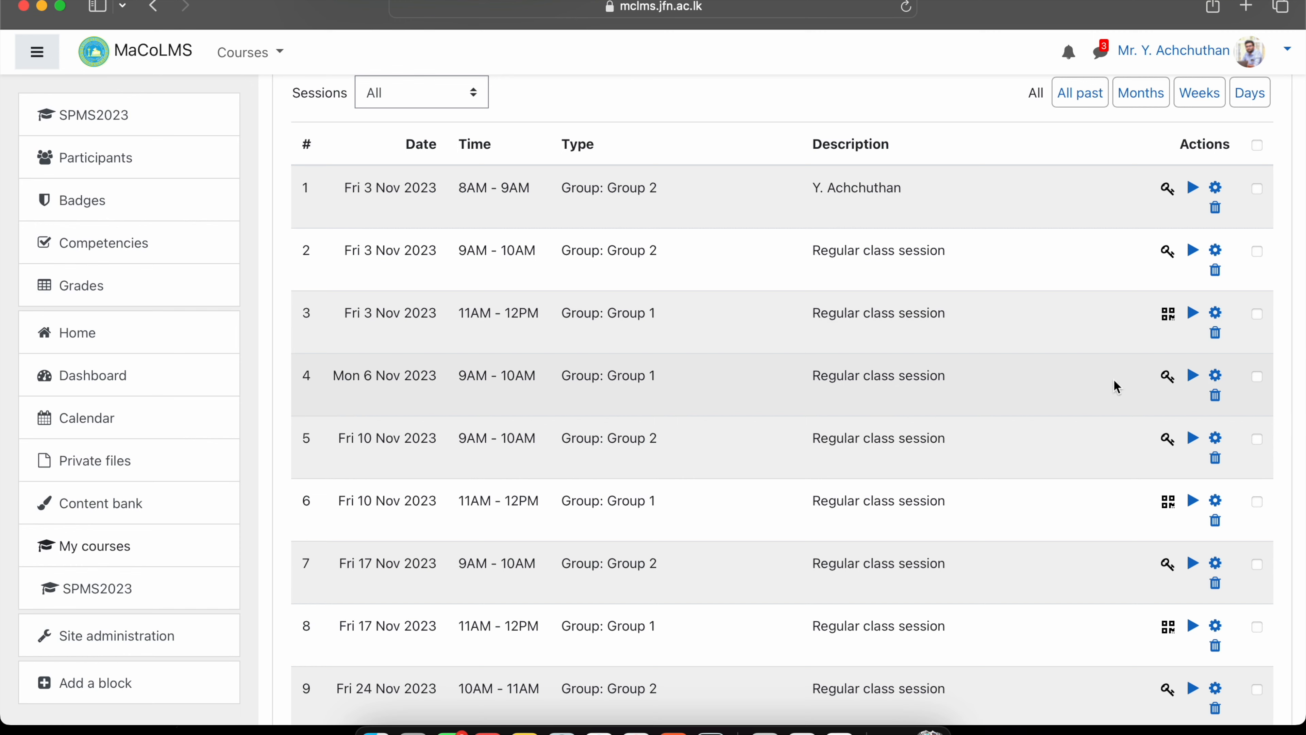
click(1215, 376)
scroll(664, 433, down, 10)
click(359, 414)
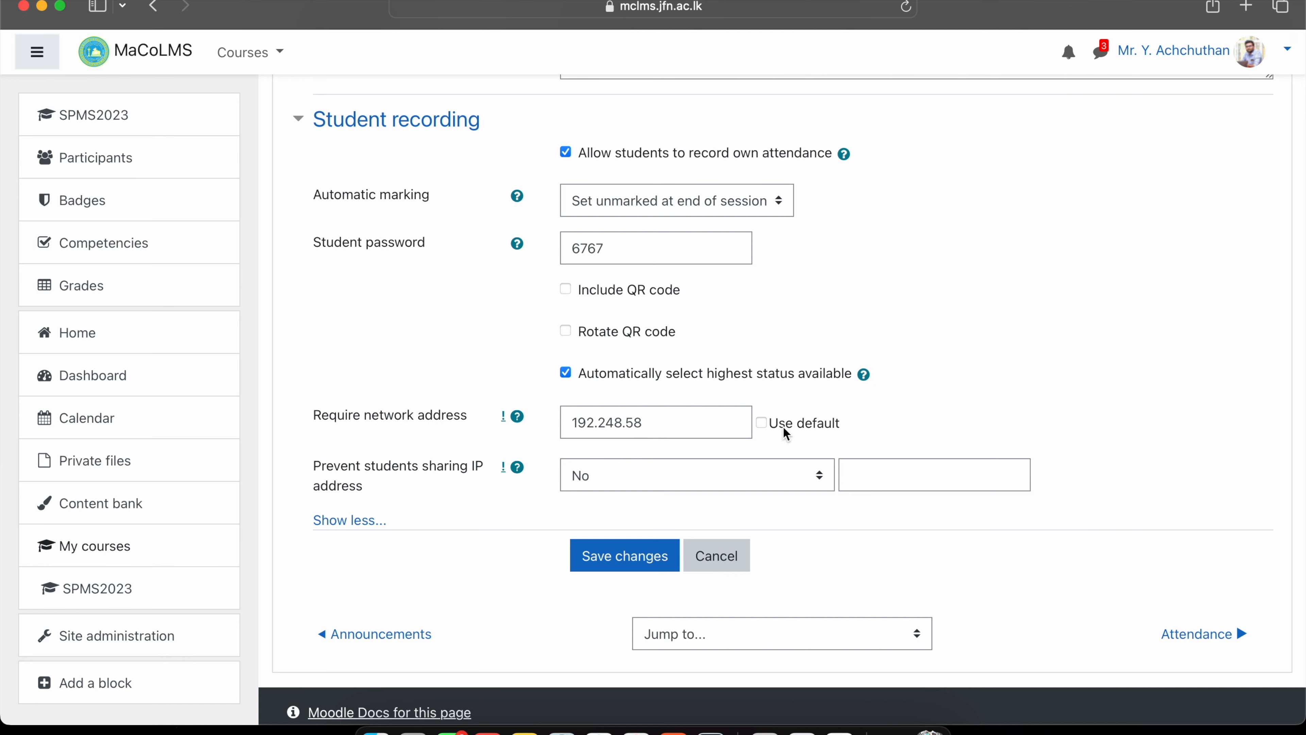
click(761, 422)
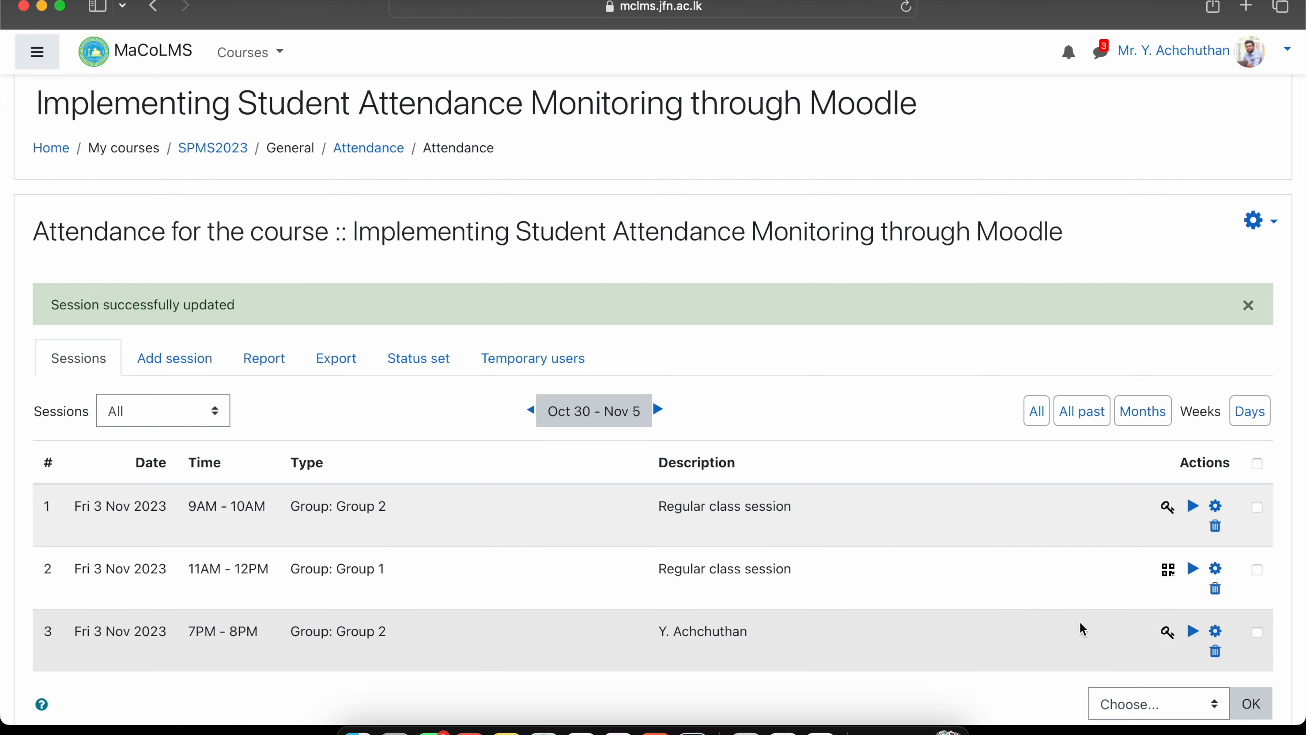
View session 3's evening student password, then return to the student's browser window.
click(1172, 636)
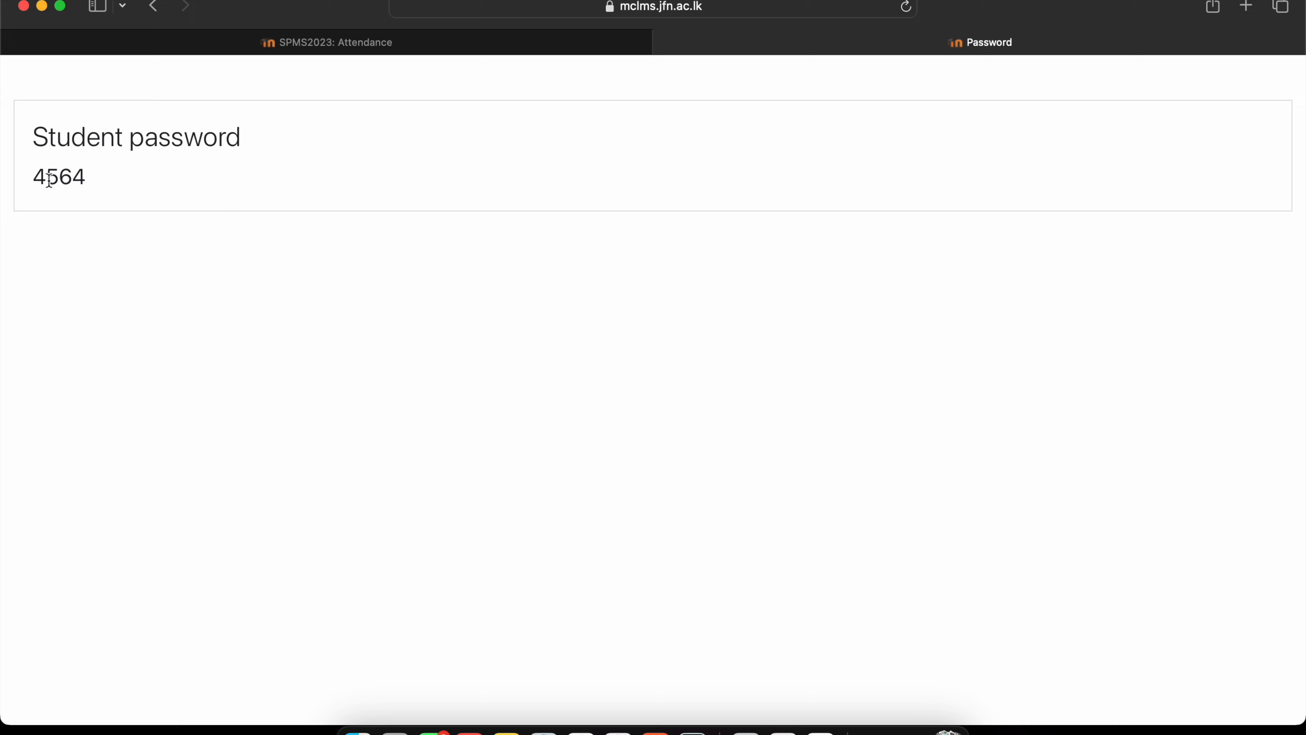
click(910, 728)
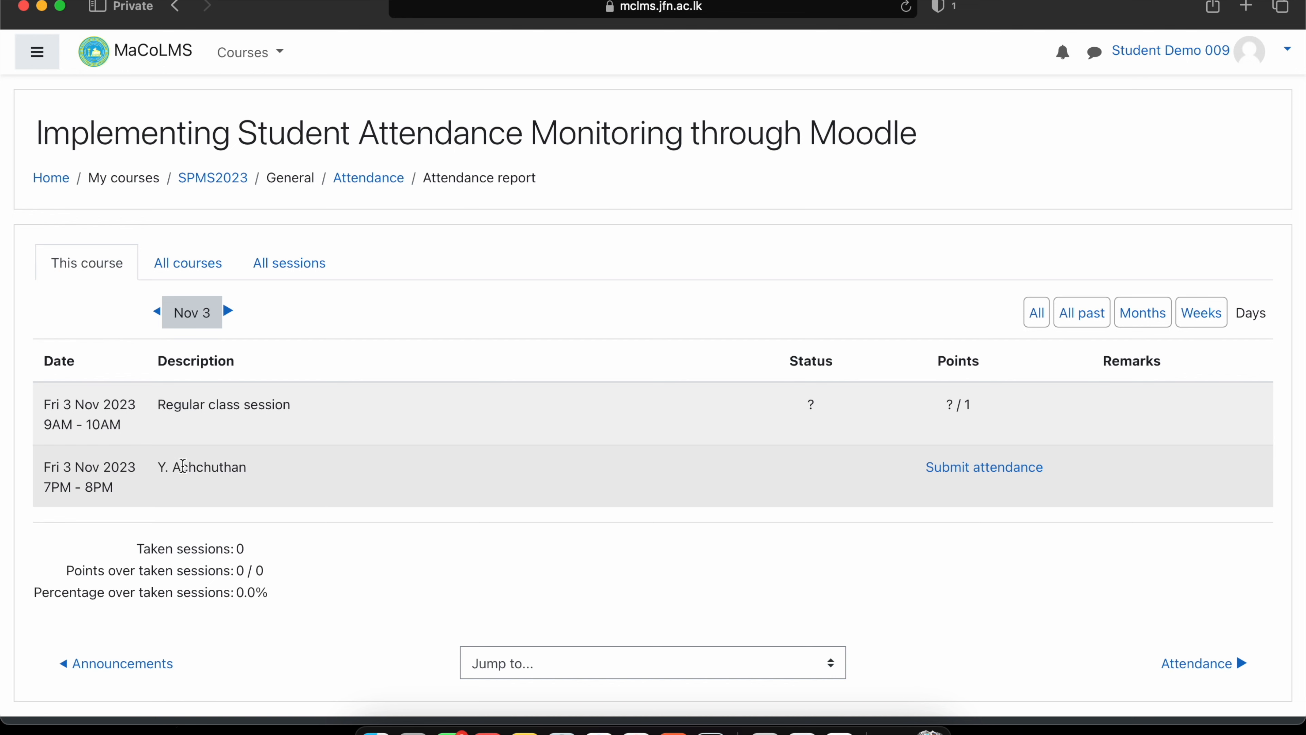
As the student, submit the session password for the 3 Nov 7PM session, then view All courses.
click(964, 468)
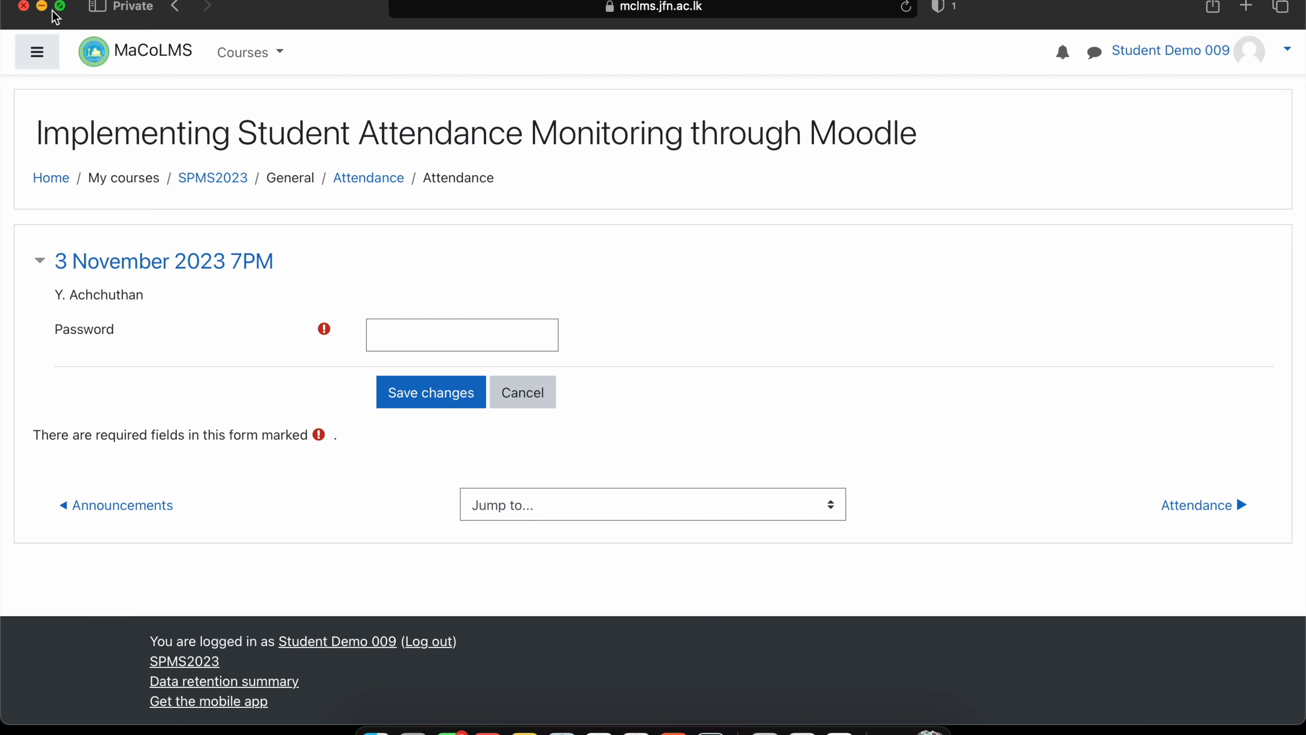
click(41, 6)
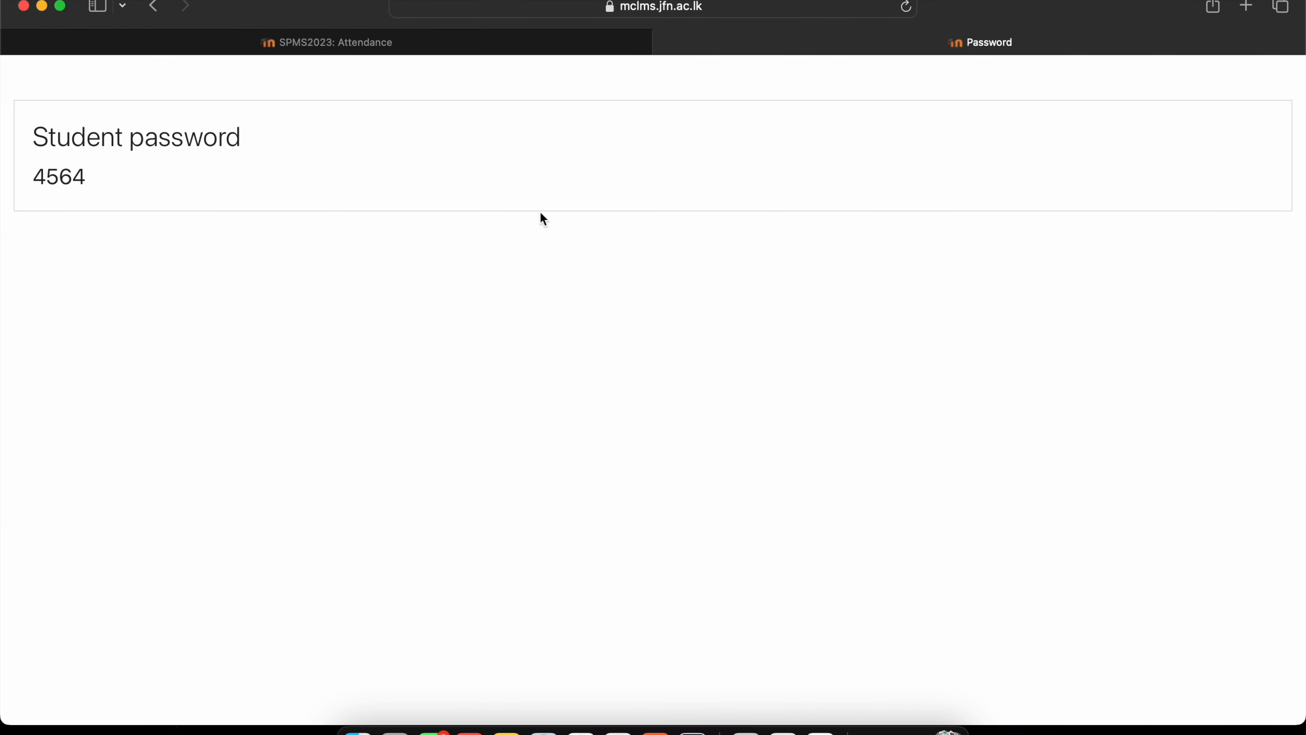
click(911, 730)
click(409, 332)
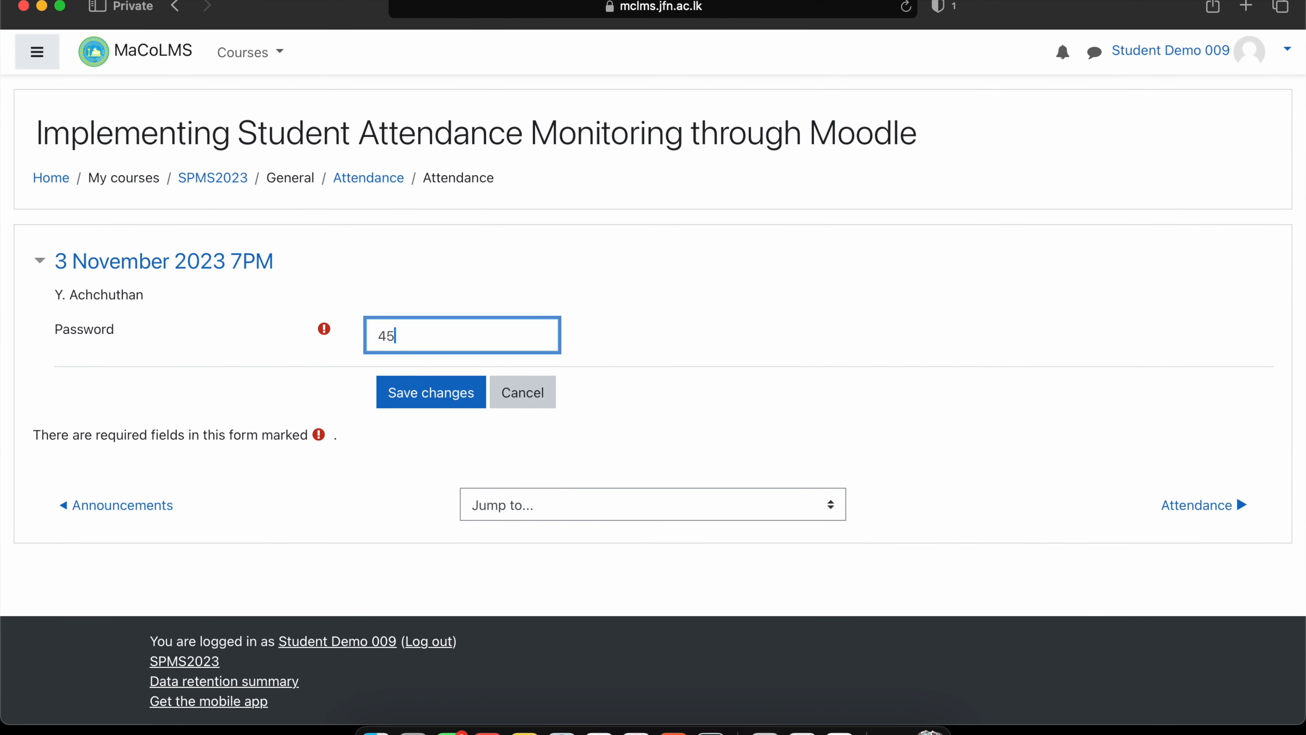
click(432, 390)
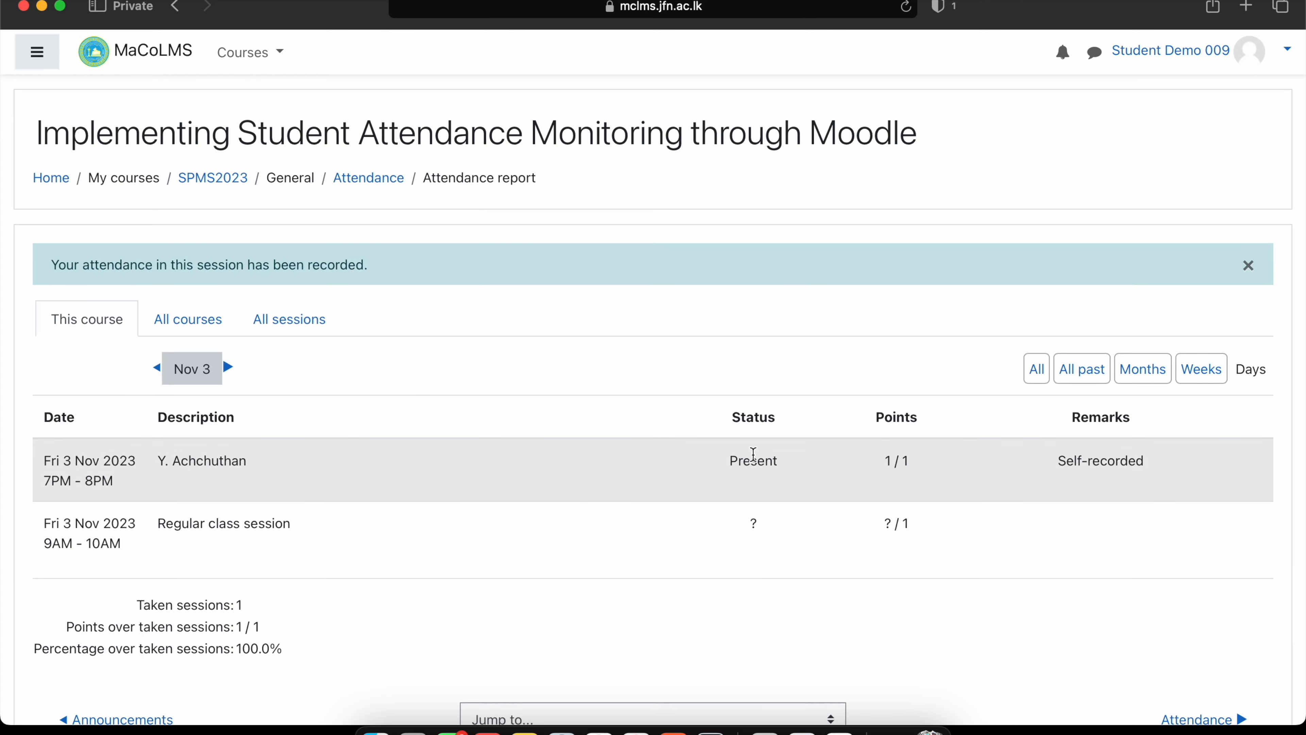
click(200, 320)
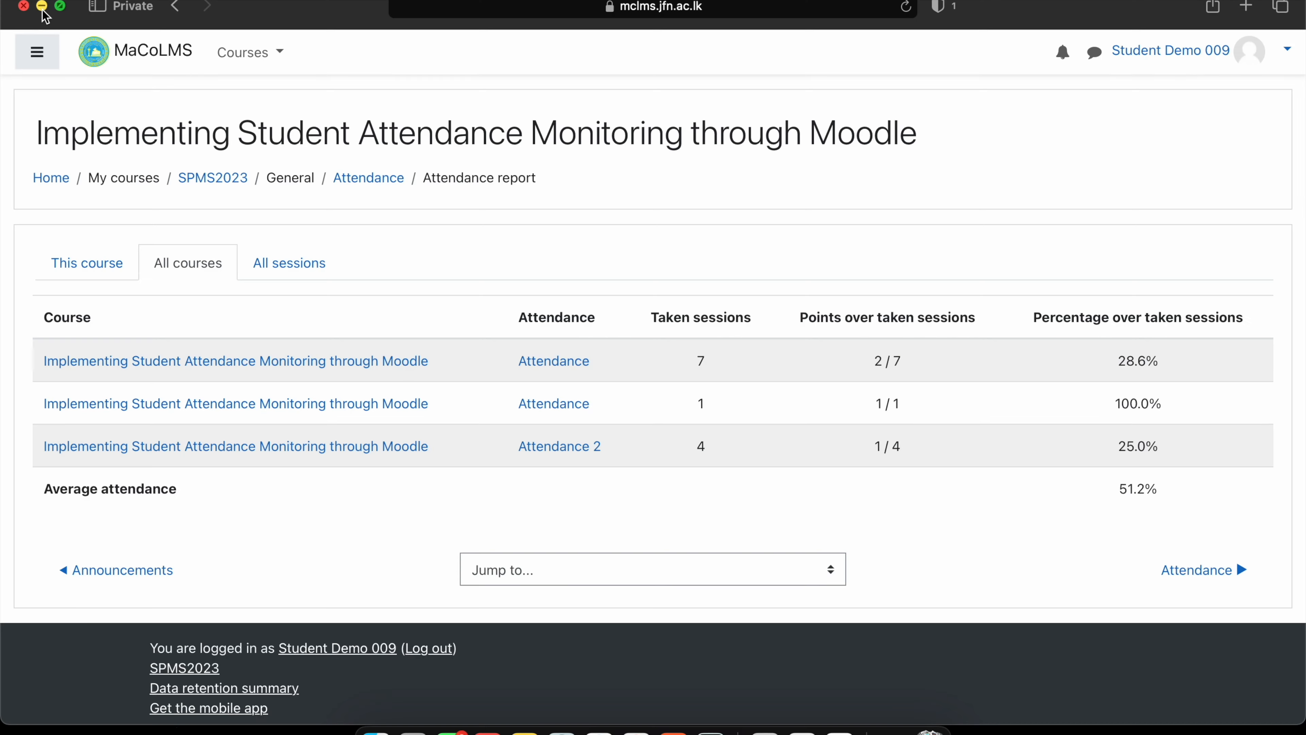
Close the student password page and open the Attendance Report listing students against sessions.
click(42, 6)
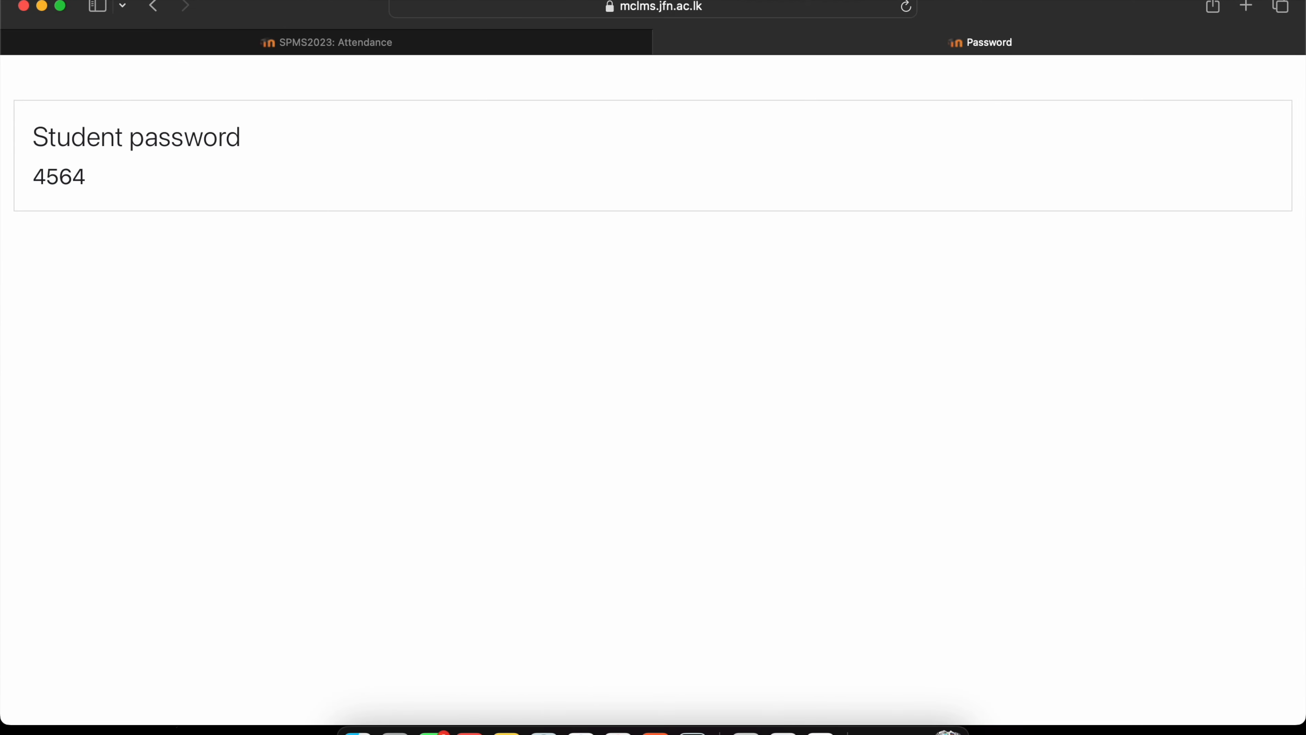
click(670, 41)
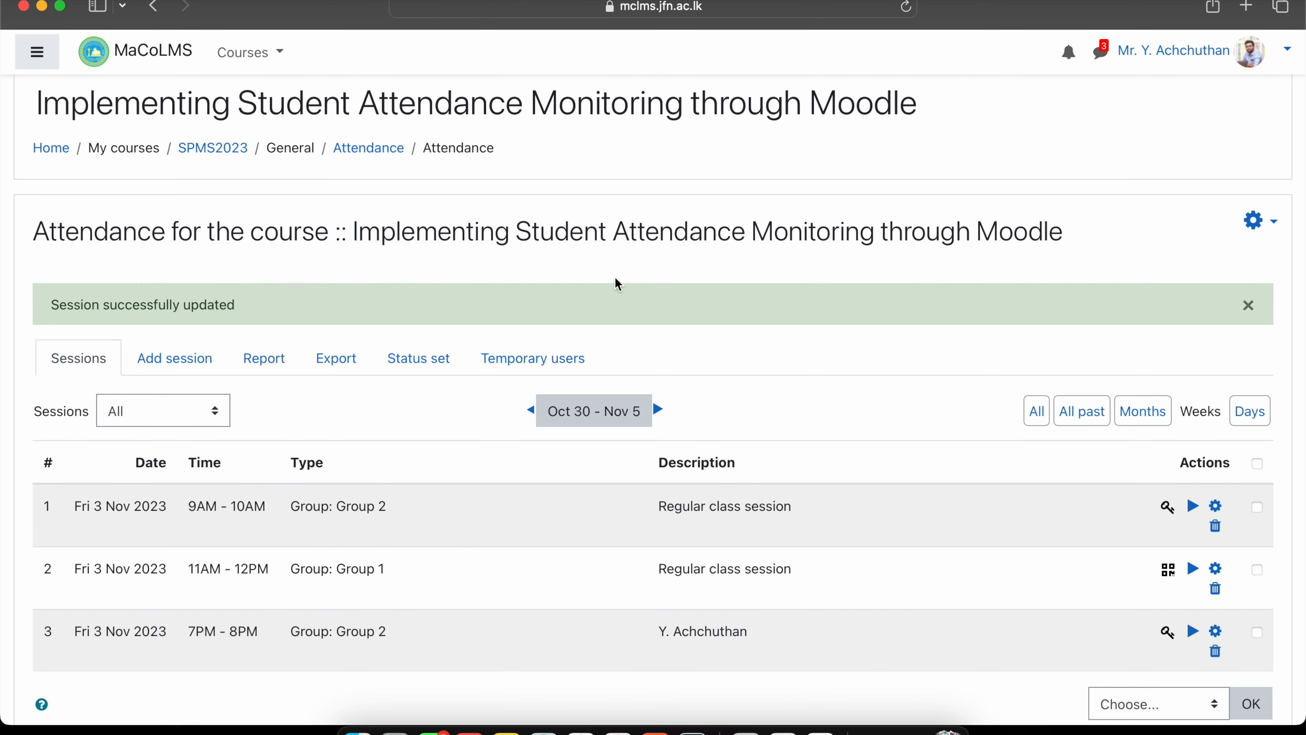
scroll(615, 277, down, 2)
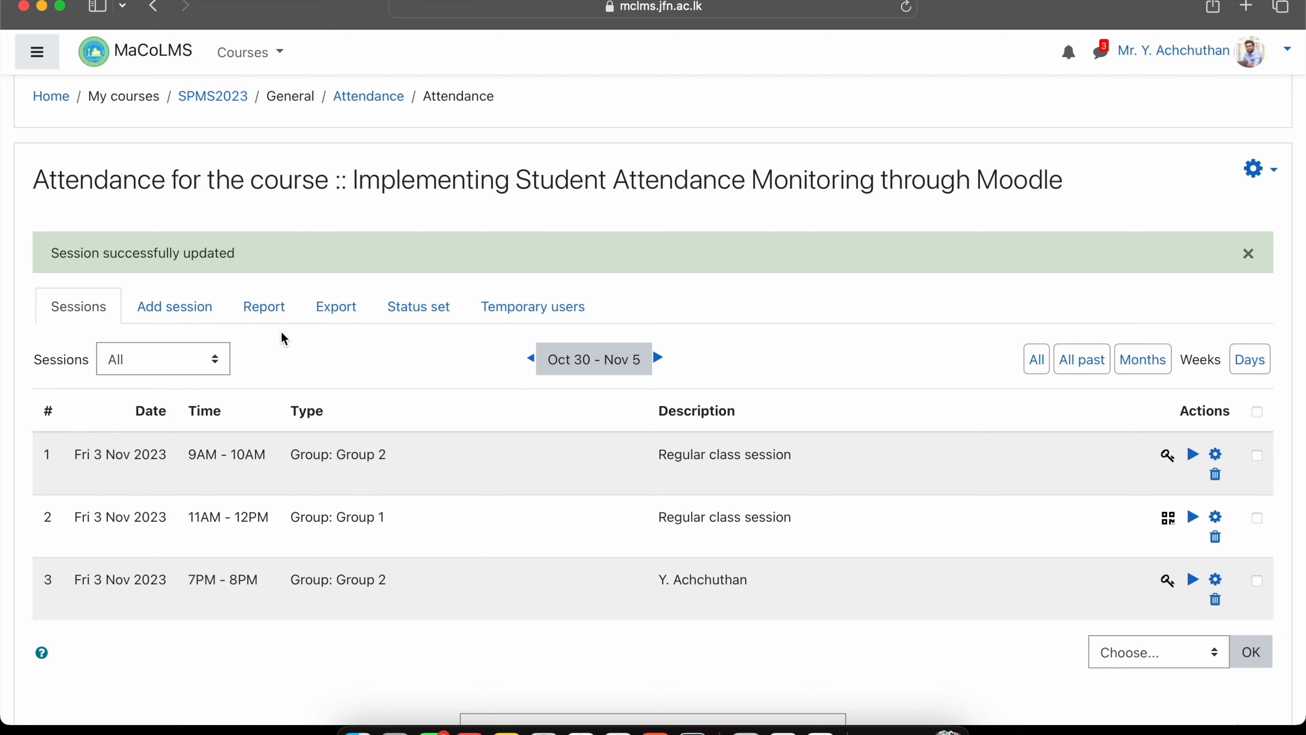
click(267, 312)
scroll(268, 314, down, 3)
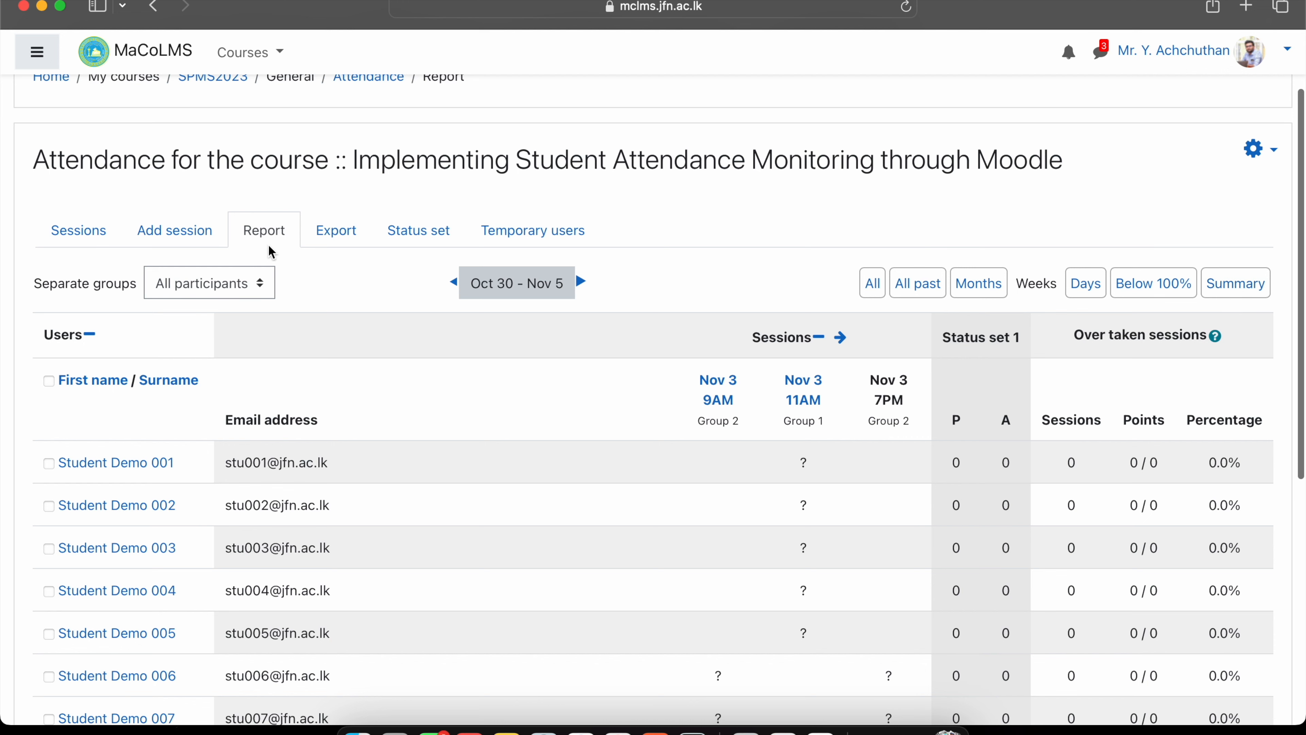
Switch the report to Summary and highlight the attending student's 1 / 1 points.
click(1255, 285)
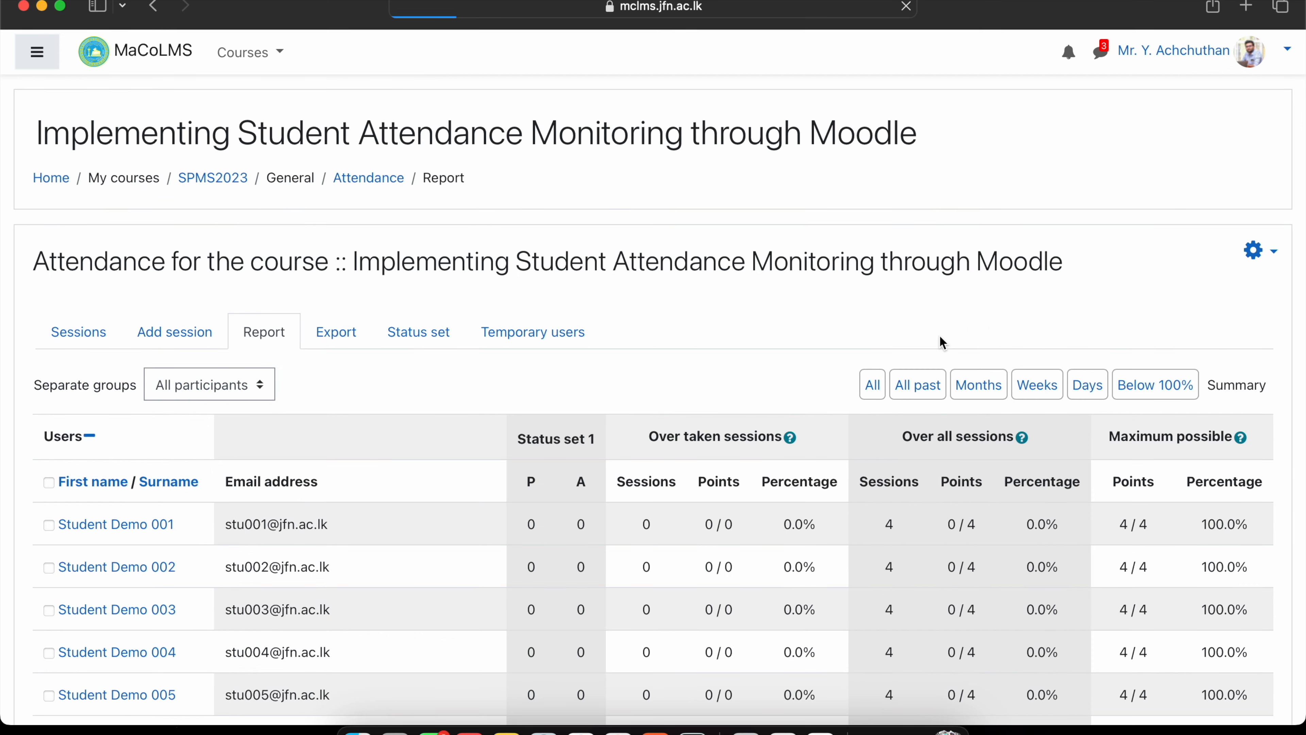
scroll(753, 459, down, 5)
scroll(756, 461, down, 5)
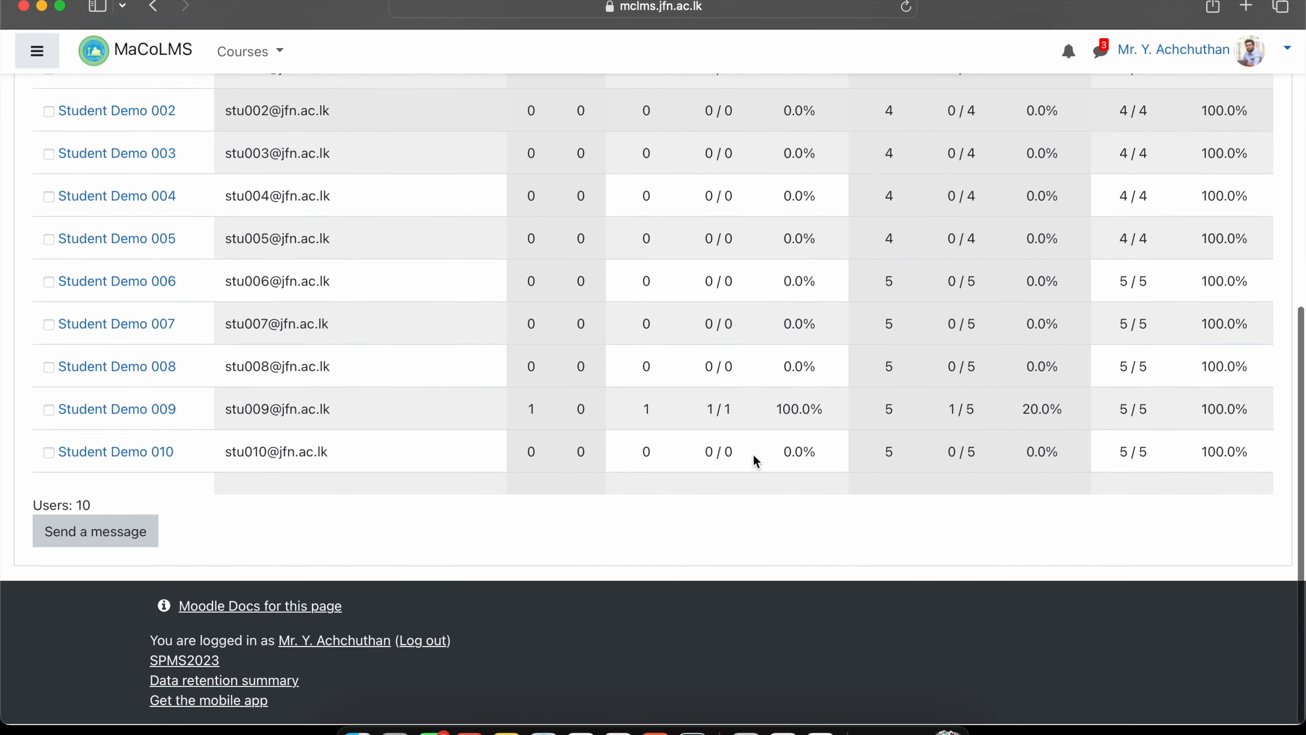
triple_click(712, 409)
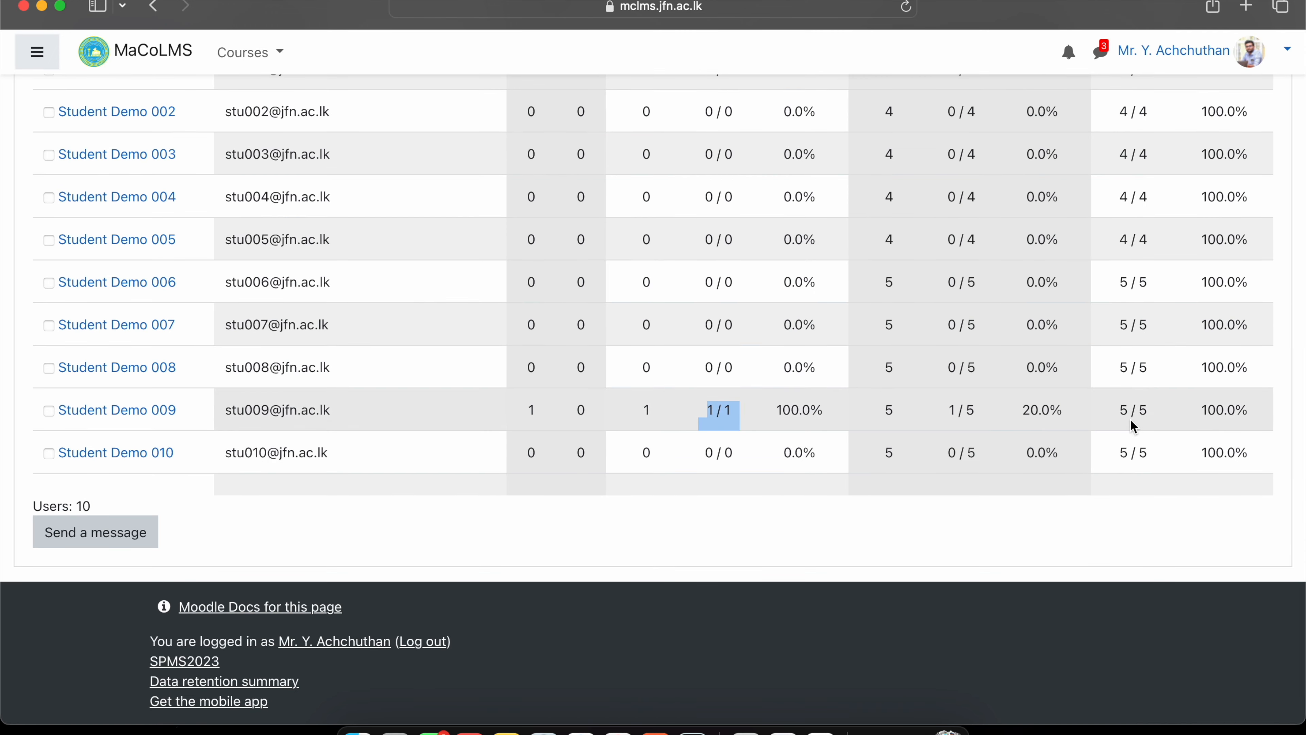
scroll(735, 434, up, 8)
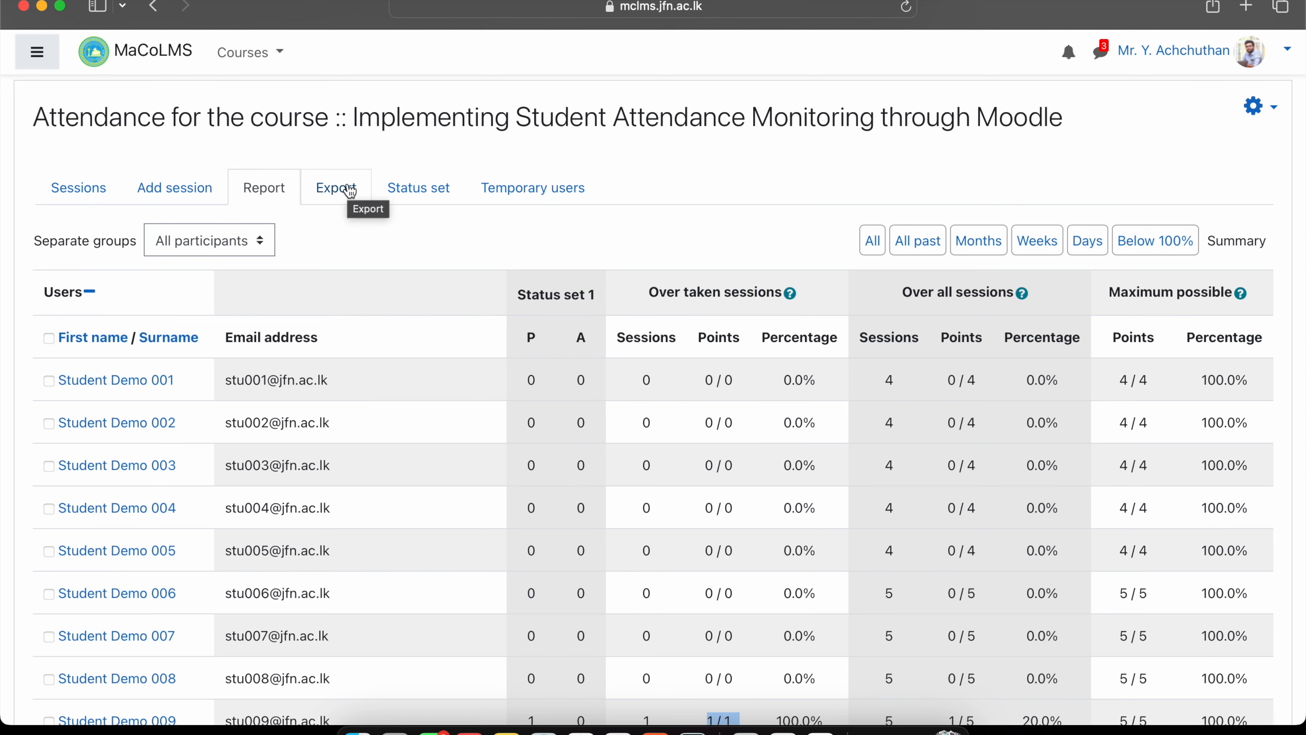
Export 31 Oct–3 Nov 2023 attendance to Excel and locate SPMS2023_Attendances_2023113-1907.xlsx in Downloads.
click(345, 188)
scroll(506, 300, down, 2)
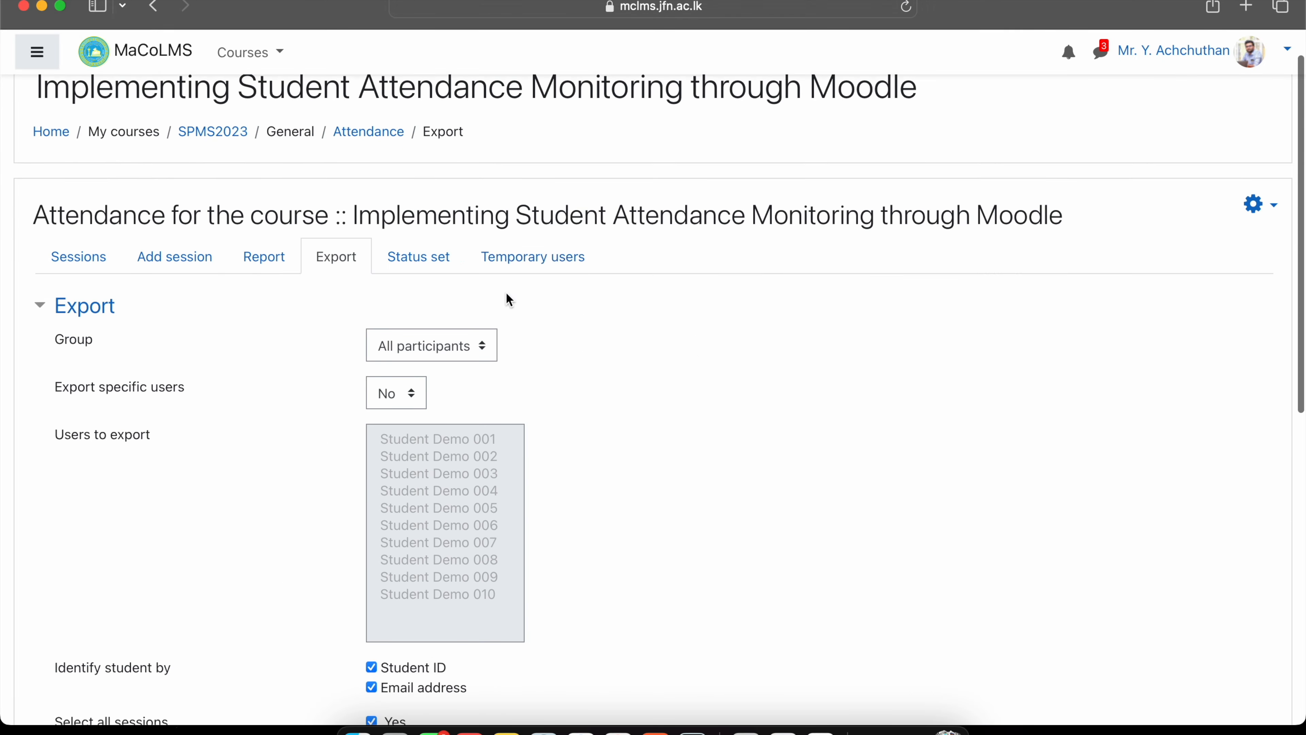
scroll(506, 292, down, 10)
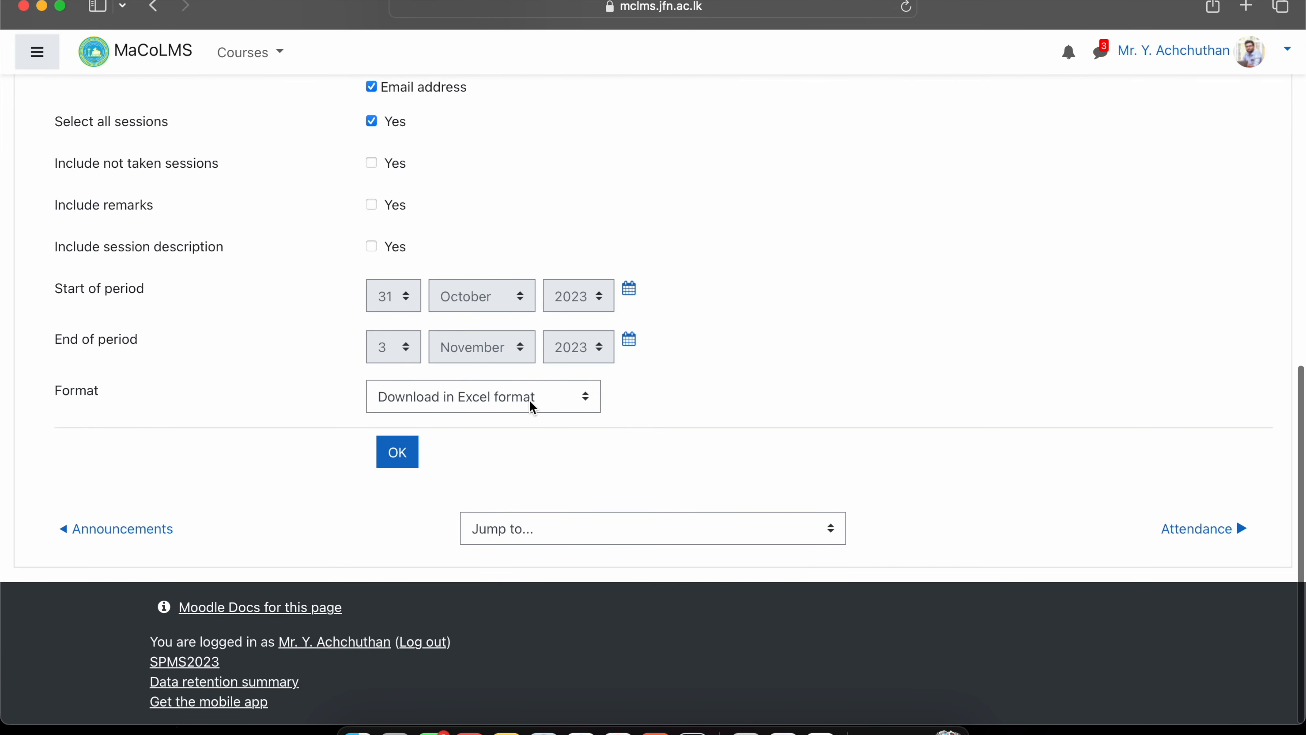
click(391, 462)
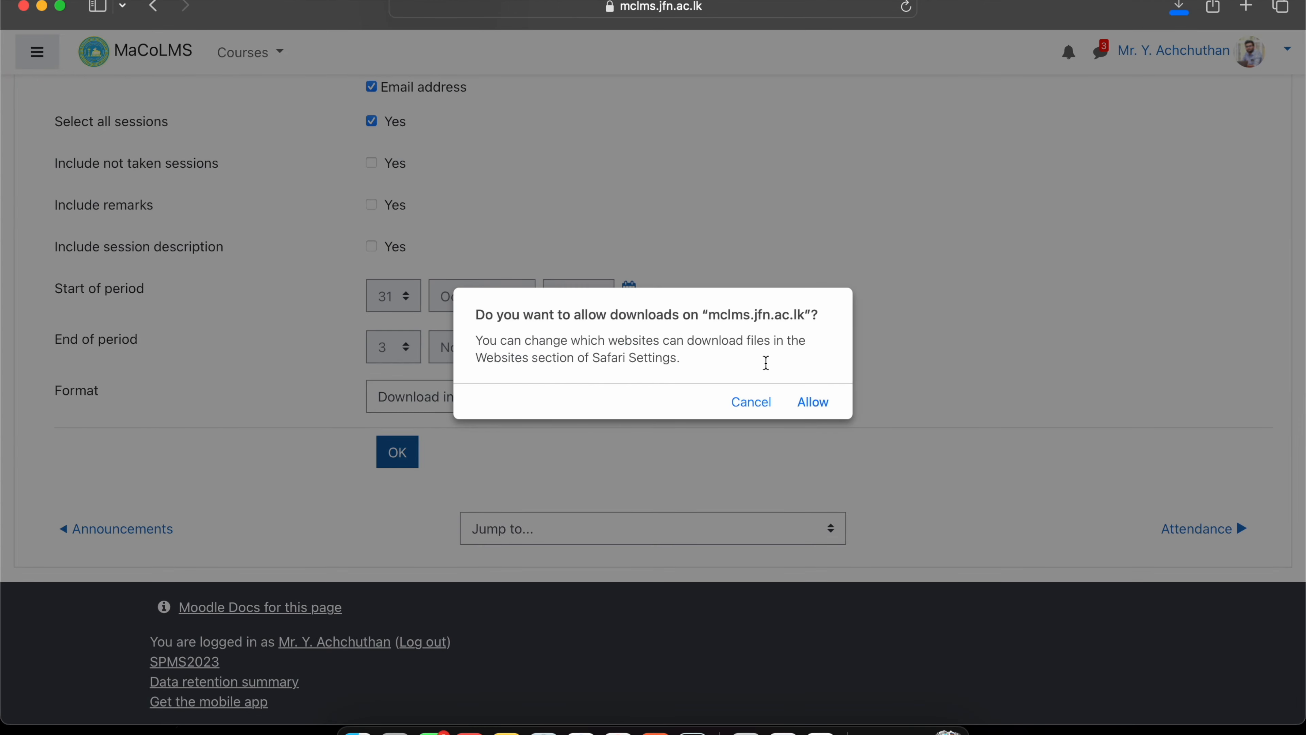
click(814, 404)
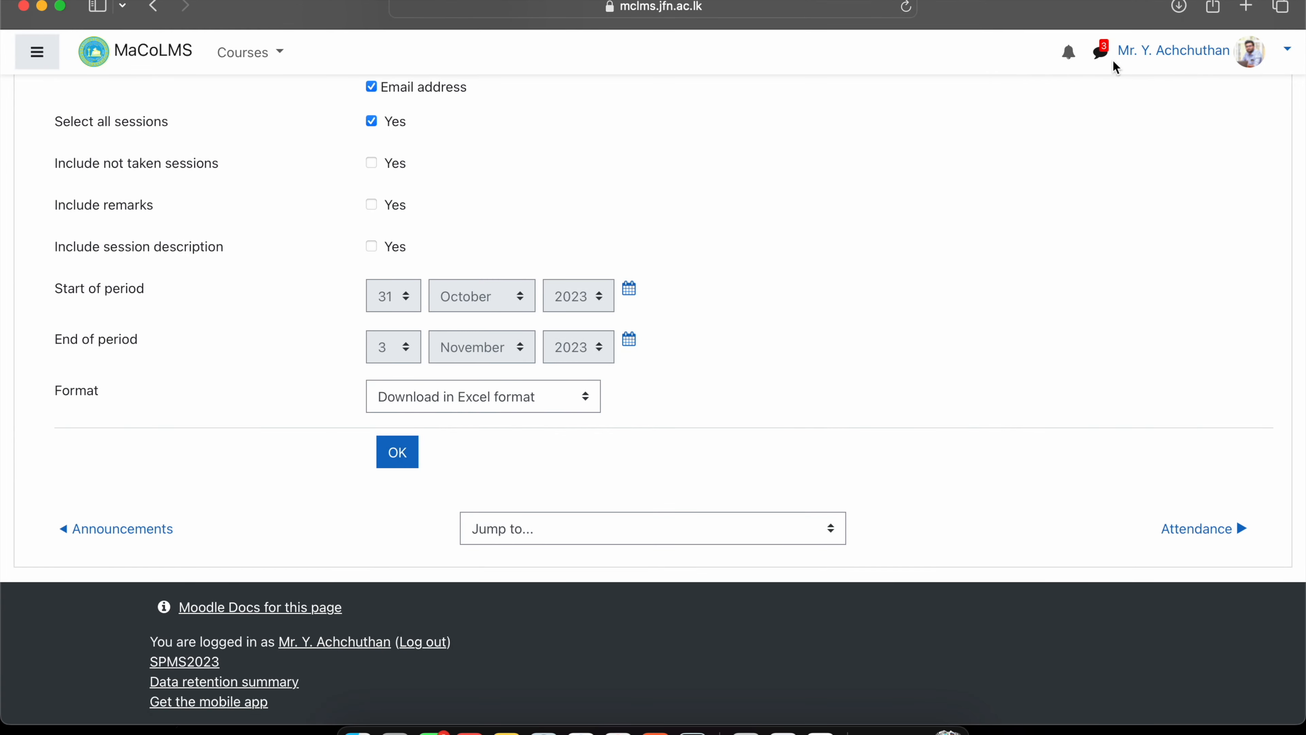
click(1181, 7)
click(1072, 97)
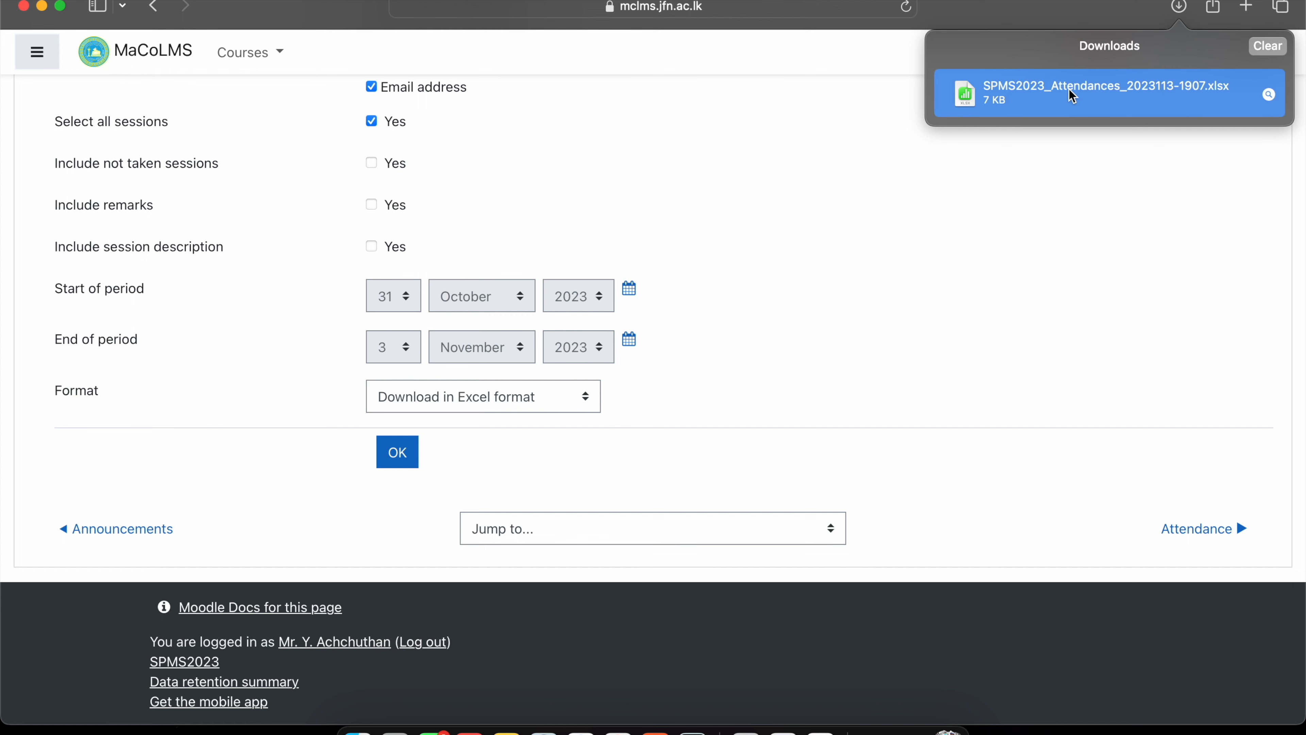
Open the exported attendance xlsx in Numbers and inspect the G4 session heading and the marks in G10 and H9.
double_click(1046, 98)
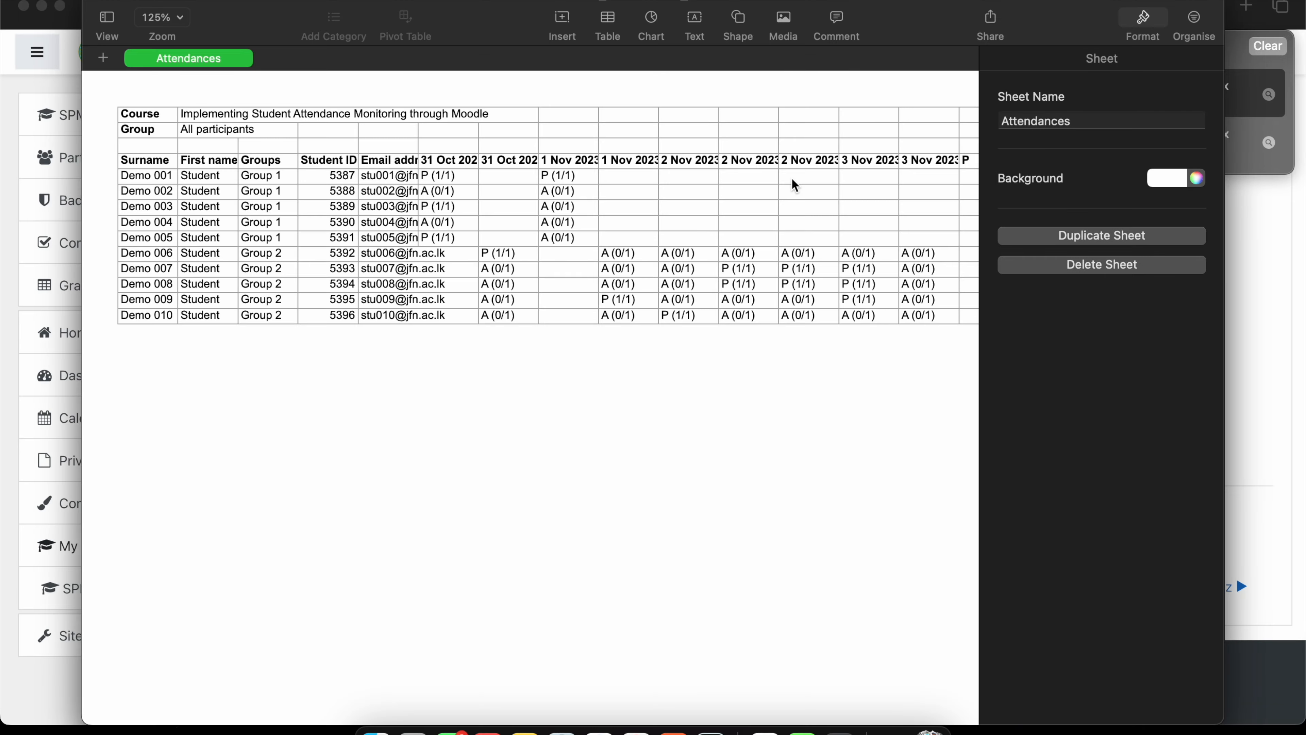
click(1142, 25)
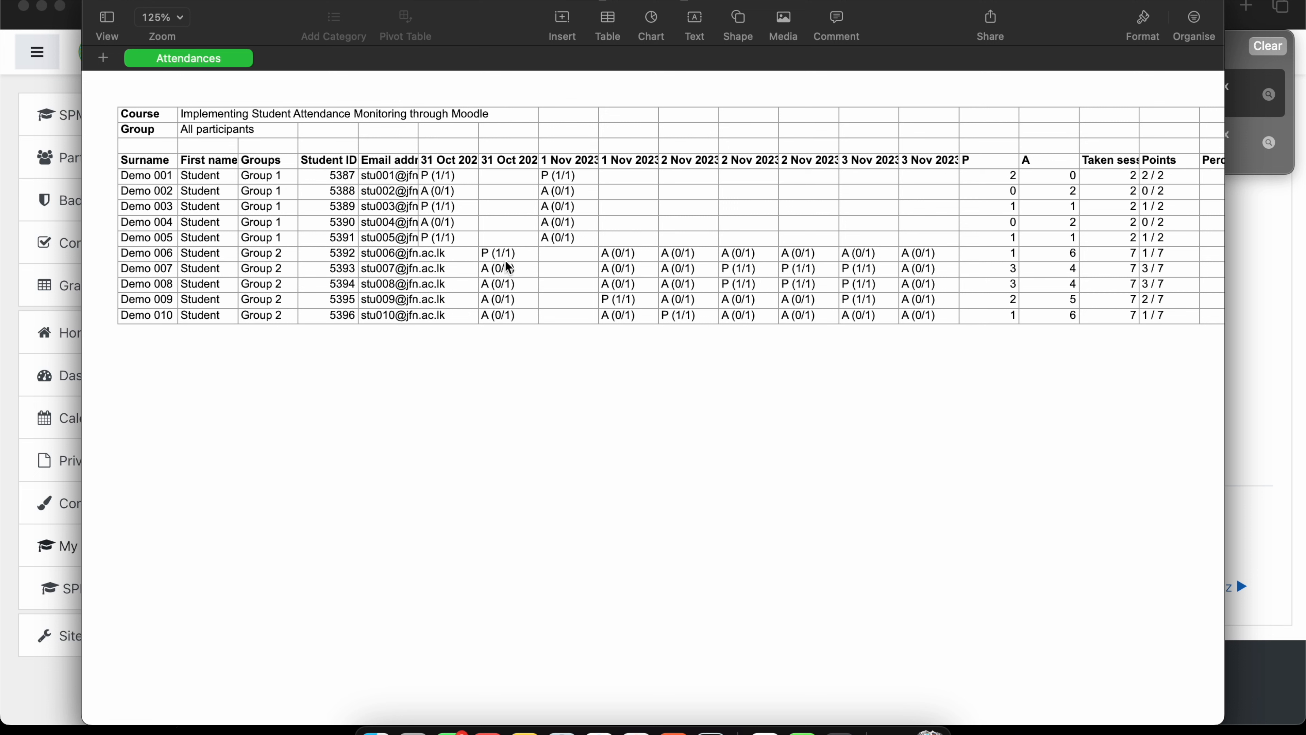
click(492, 257)
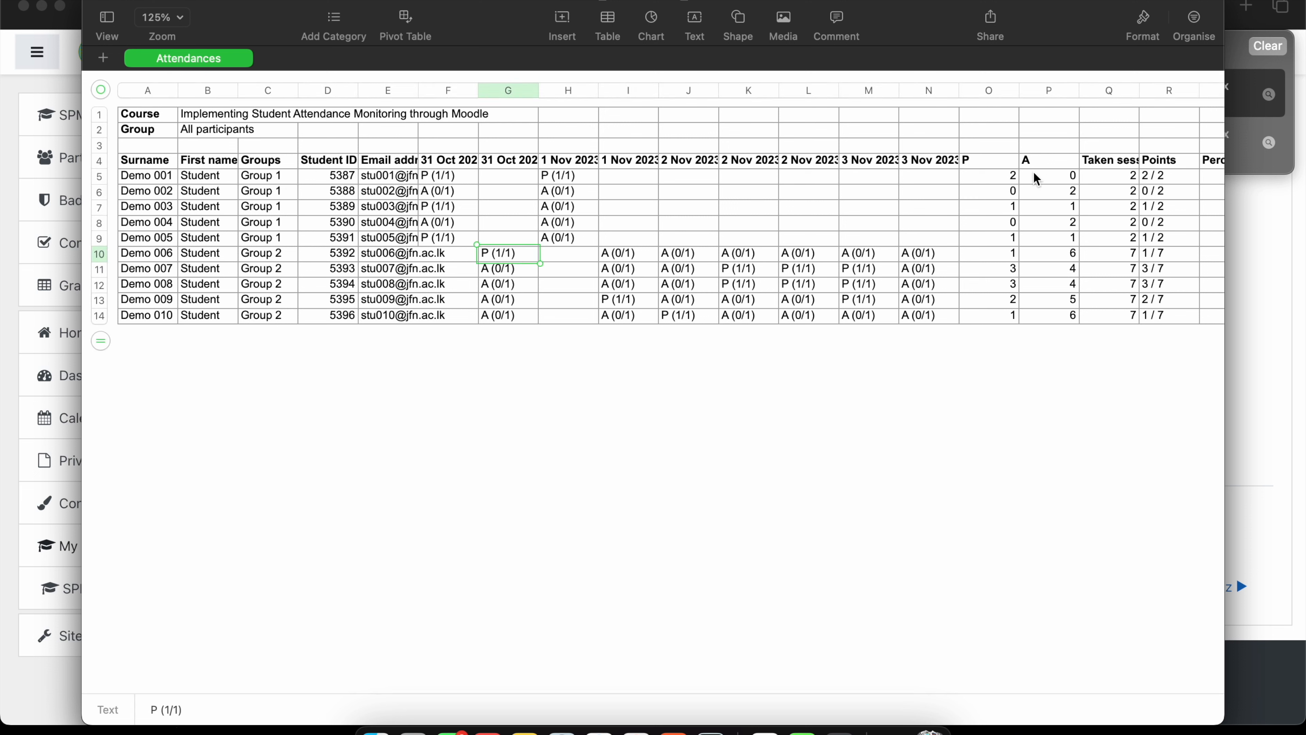
drag(987, 167, 1035, 273)
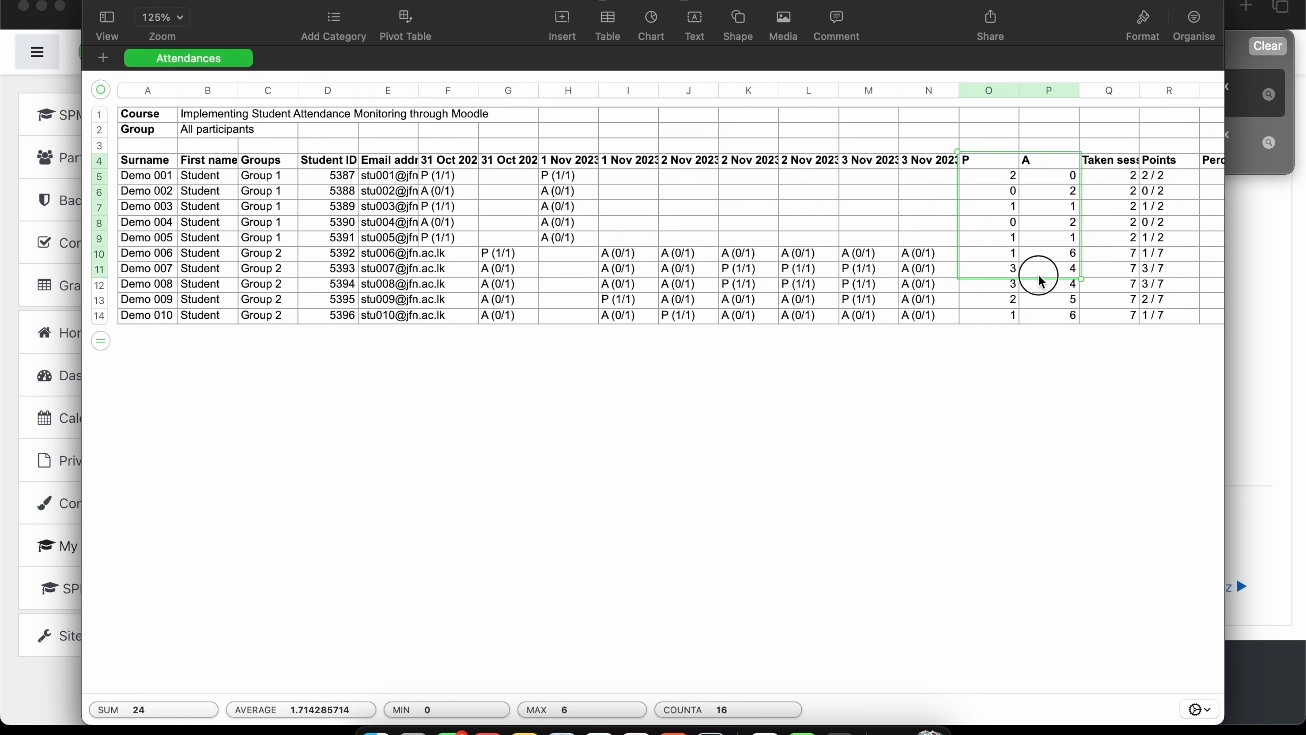
double_click(513, 157)
click(586, 244)
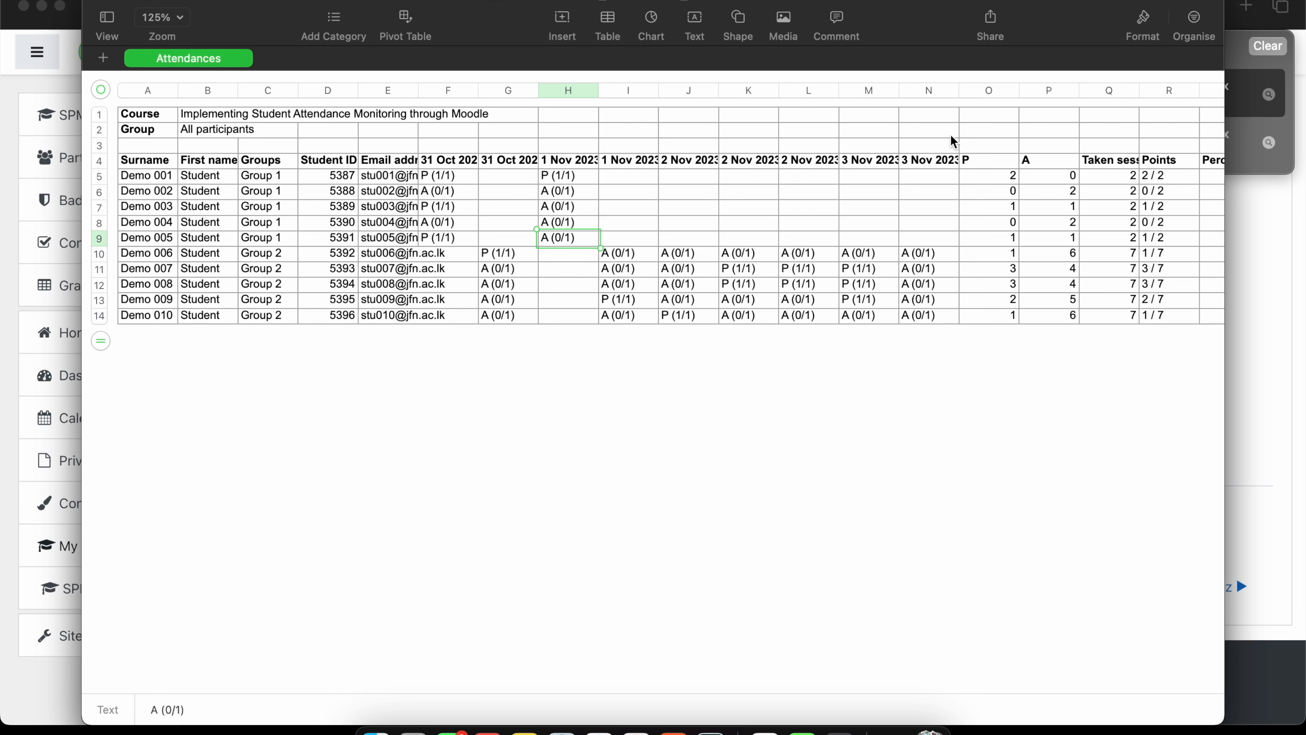
Check the P, A and taken-session totals for several students, then close the spreadsheet.
click(978, 166)
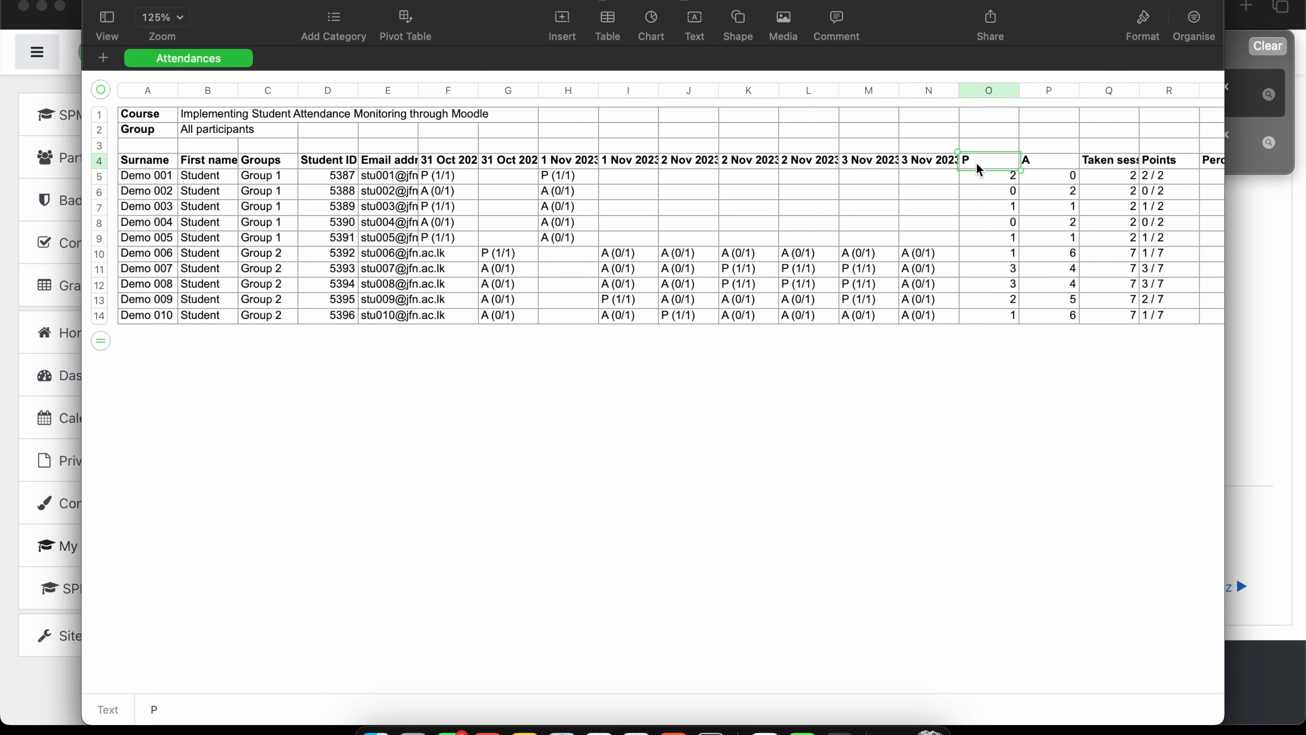
click(1042, 165)
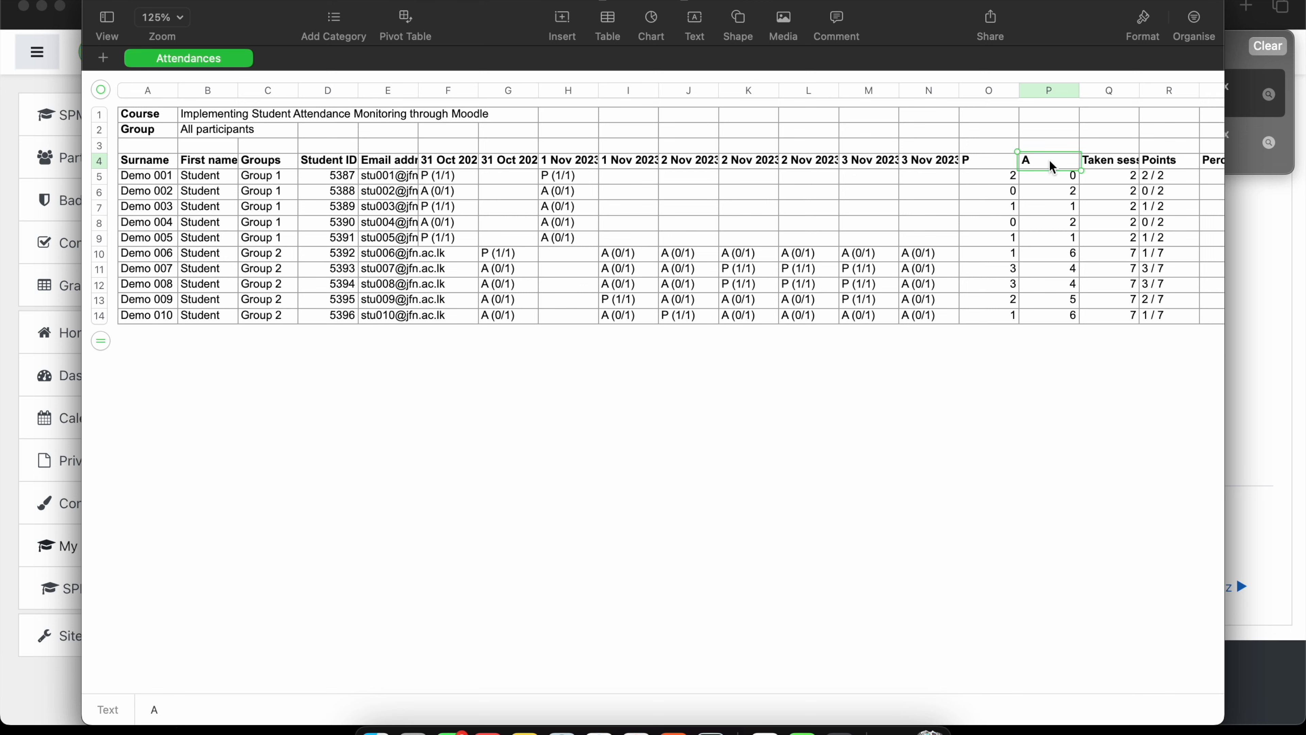
scroll(598, 262, right, 5)
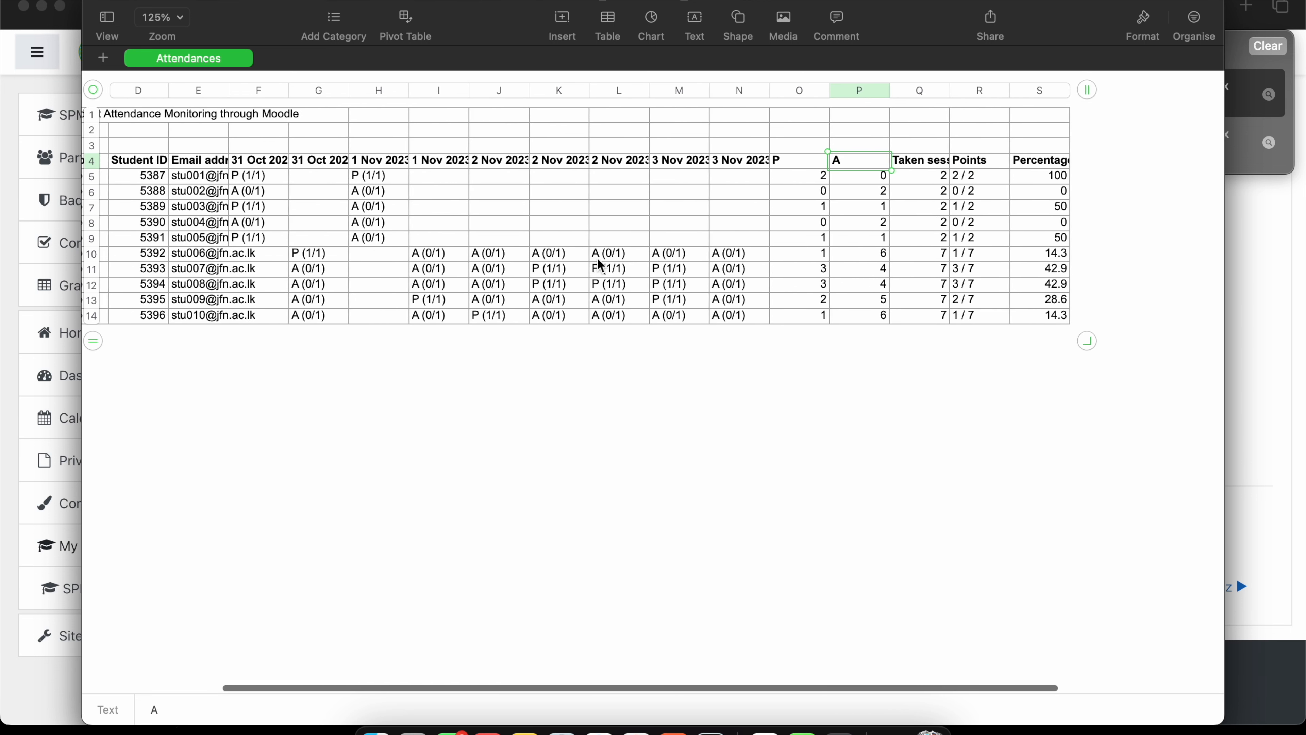
drag(930, 180, 919, 301)
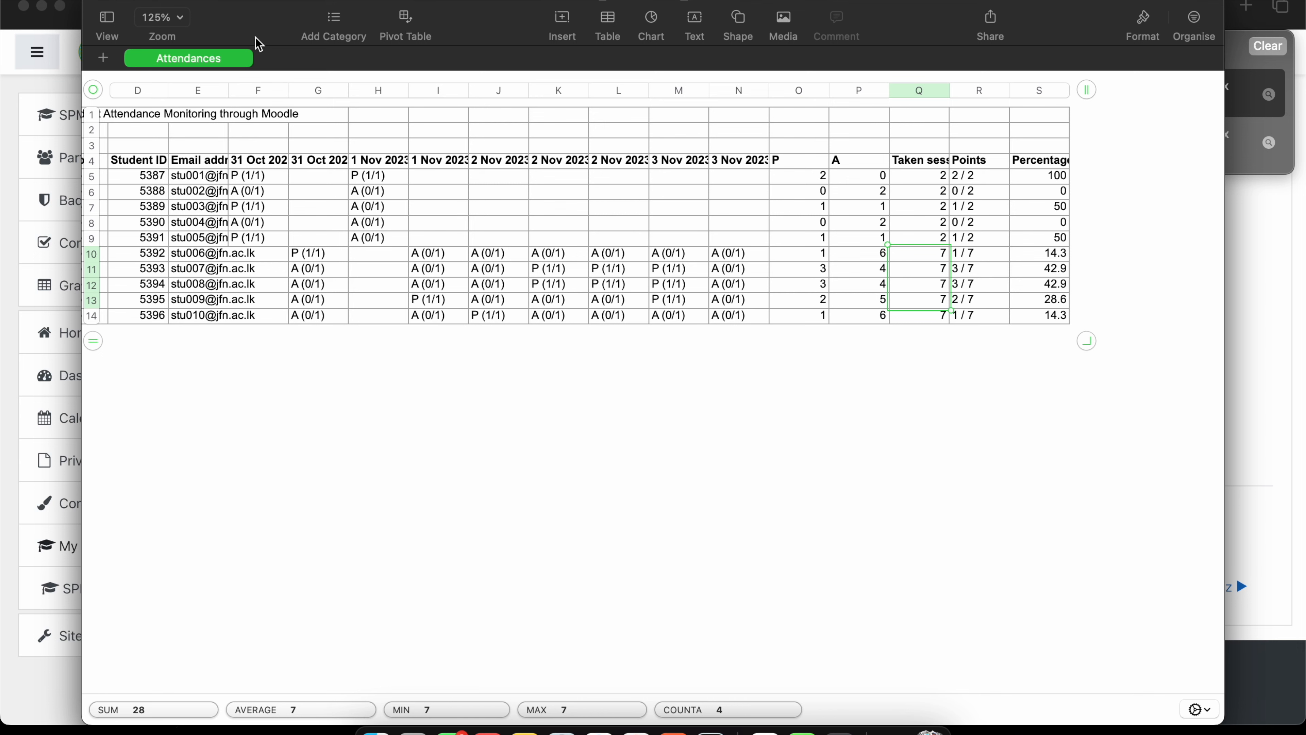
click(100, 4)
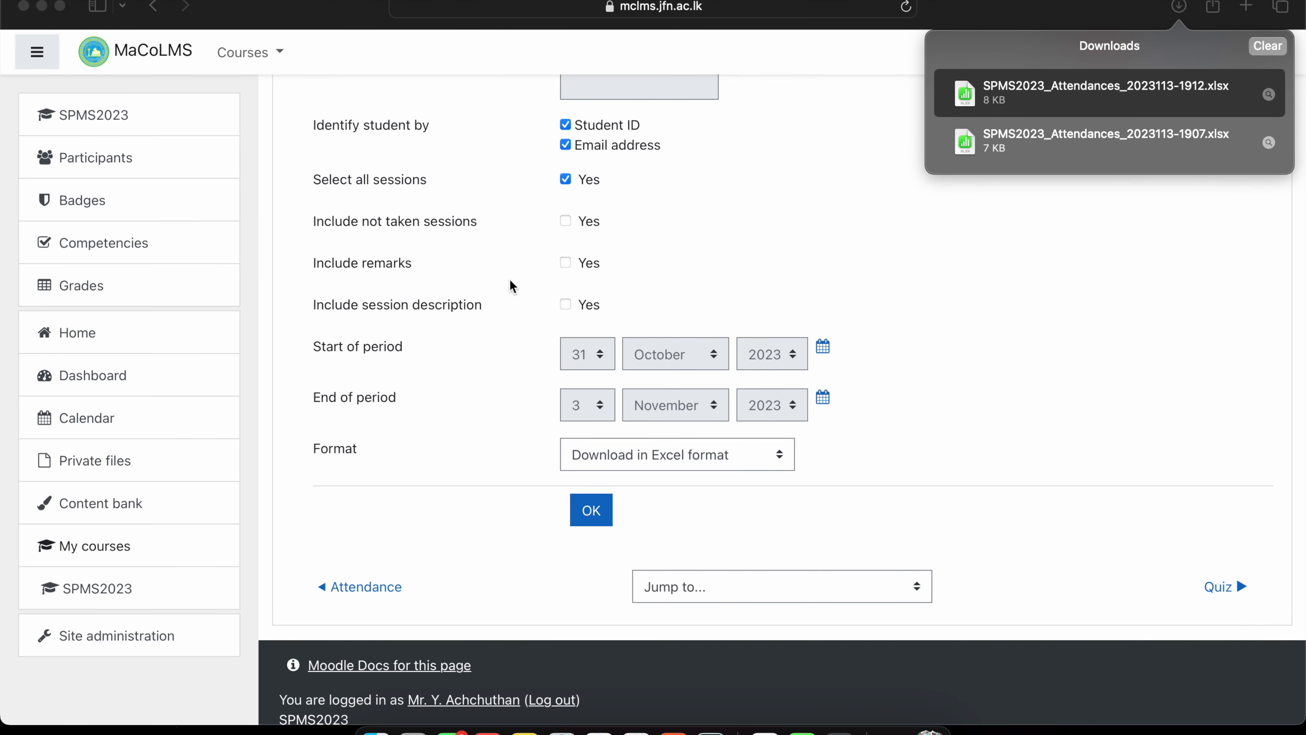